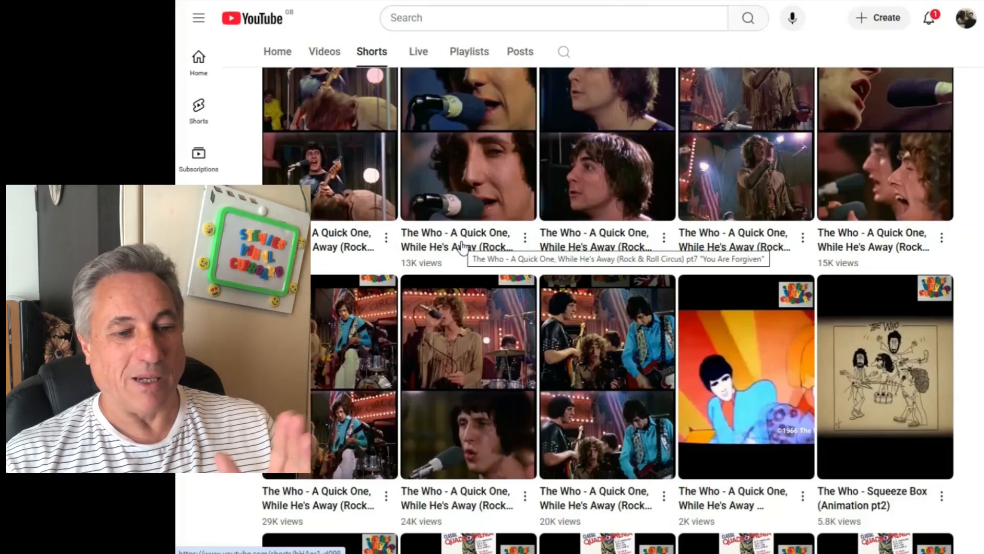
pyautogui.scroll(3, 323, 379)
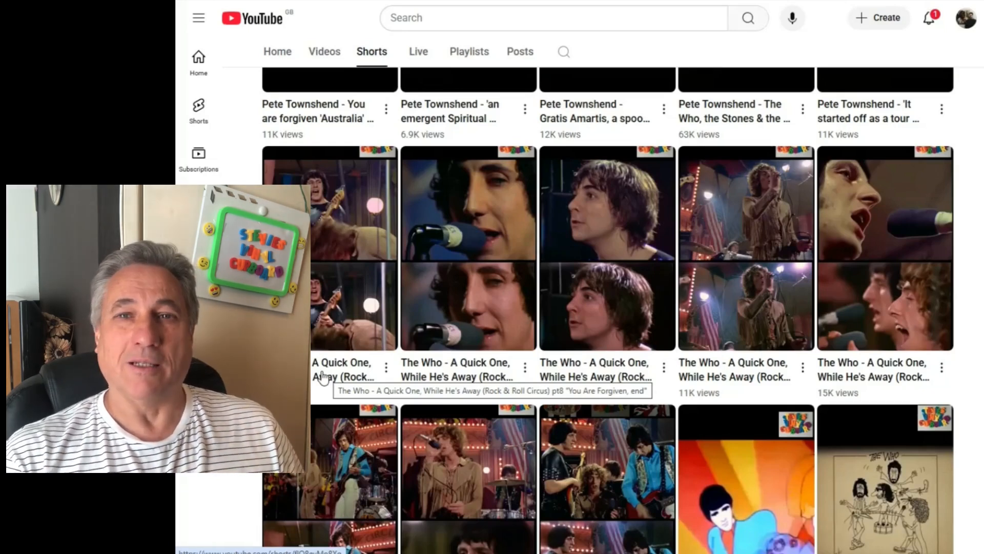
pyautogui.scroll(5, 331, 369)
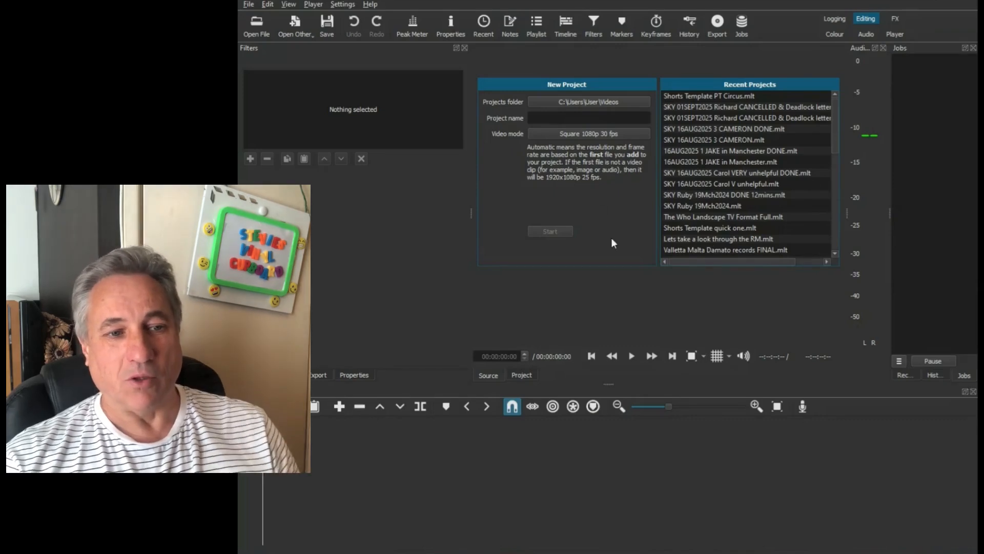
# - Open the recent project Shorts Template PT Circus.mlt in Shotcut and play its first ten seconds or so
pyautogui.doubleClick(687, 96)
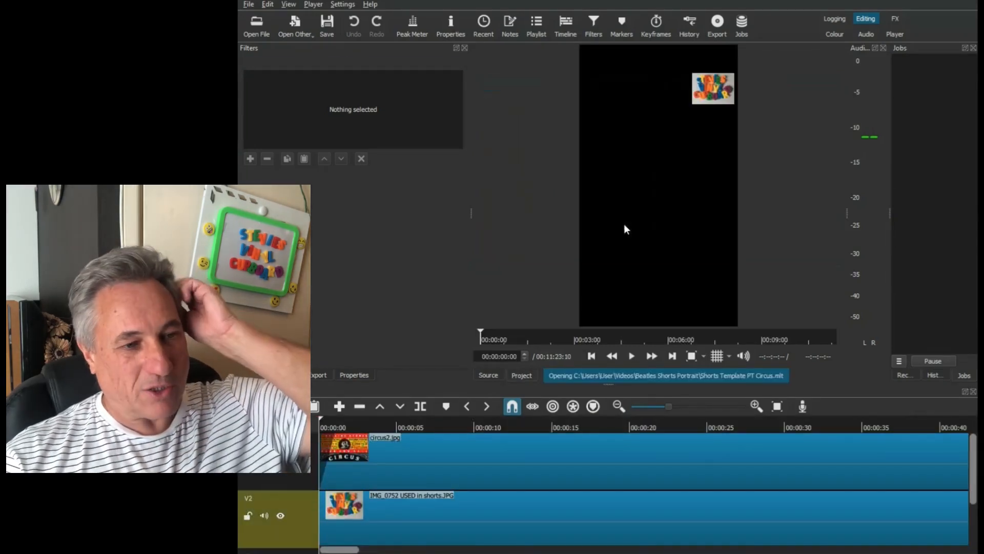
pyautogui.scroll(-2, 974, 454)
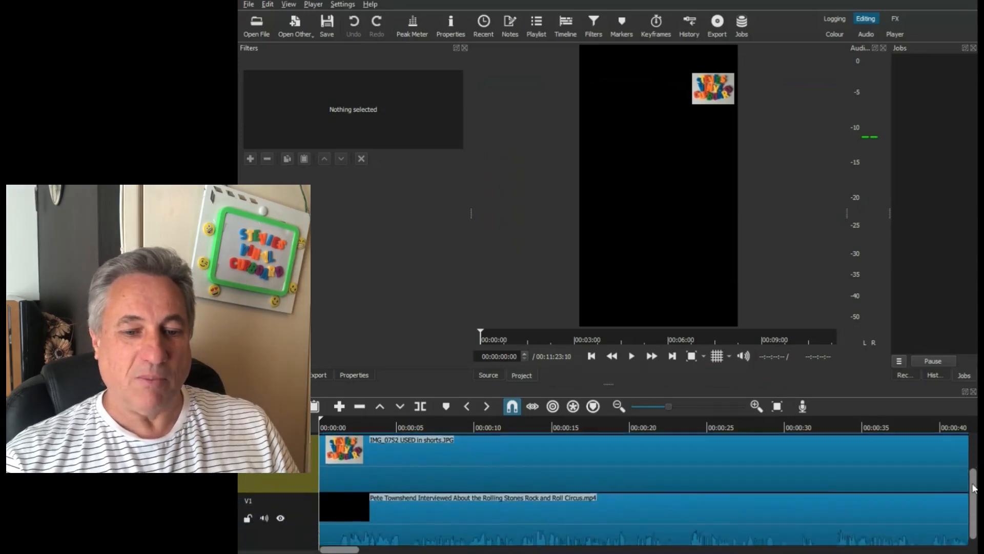
pyautogui.moveTo(975, 497); pyautogui.dragTo(976, 493)
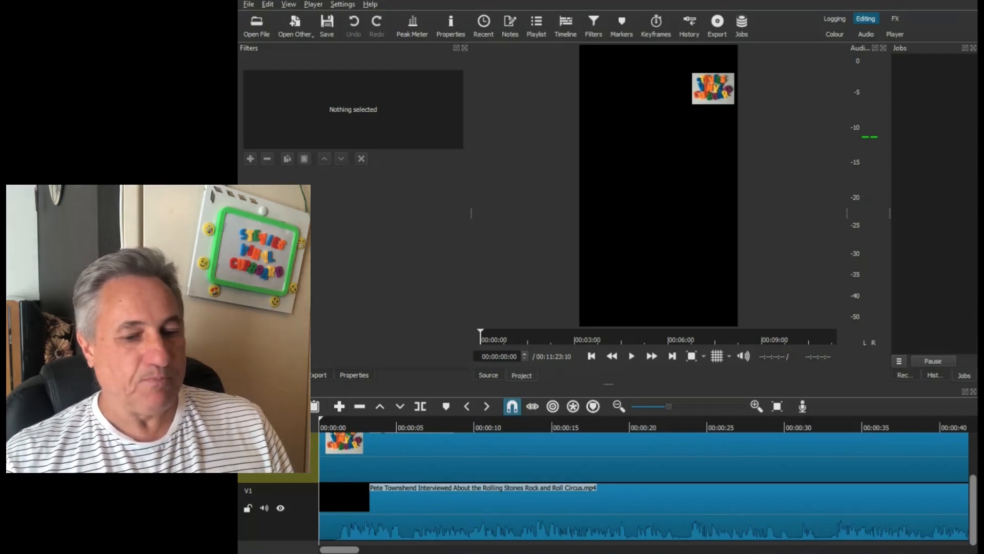
pyautogui.moveTo(974, 503)
pyautogui.mouseDown()
pyautogui.moveTo(973, 458)
pyautogui.moveTo(968, 515)
pyautogui.mouseUp()
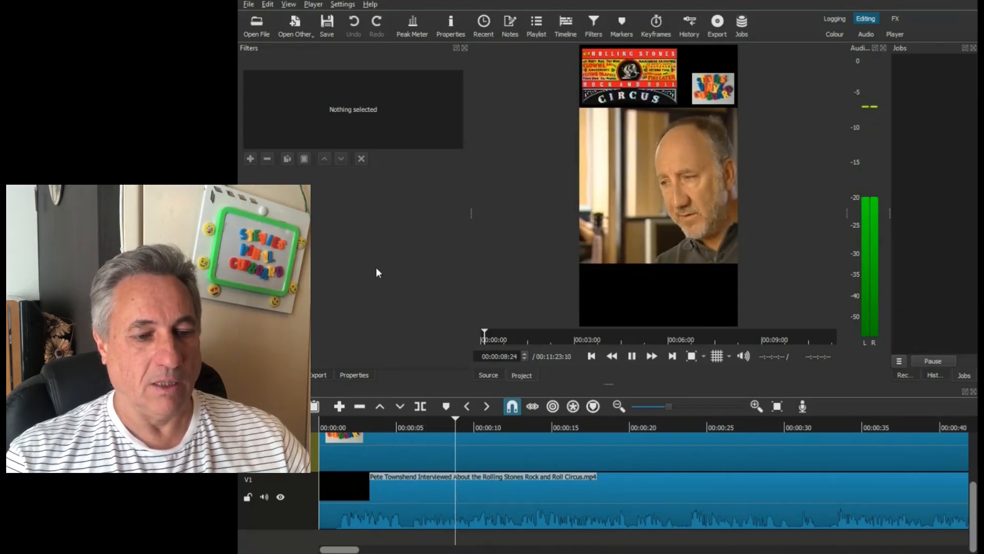
pyautogui.click(631, 356)
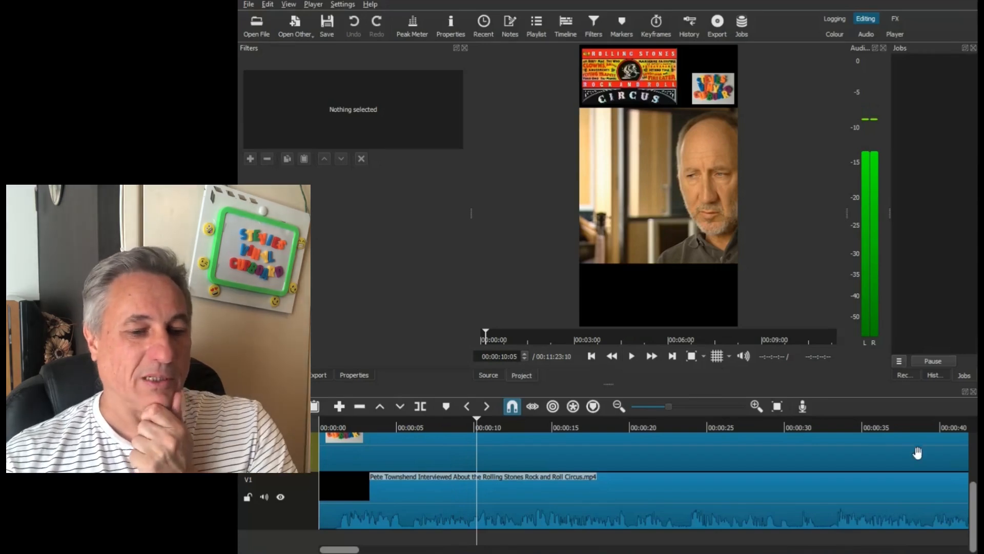
# - Inspect the Size, Position & Rotate and Limiter filters on the interview clip in track V1
pyautogui.scroll(2, 976, 513)
pyautogui.scroll(-2, 974, 515)
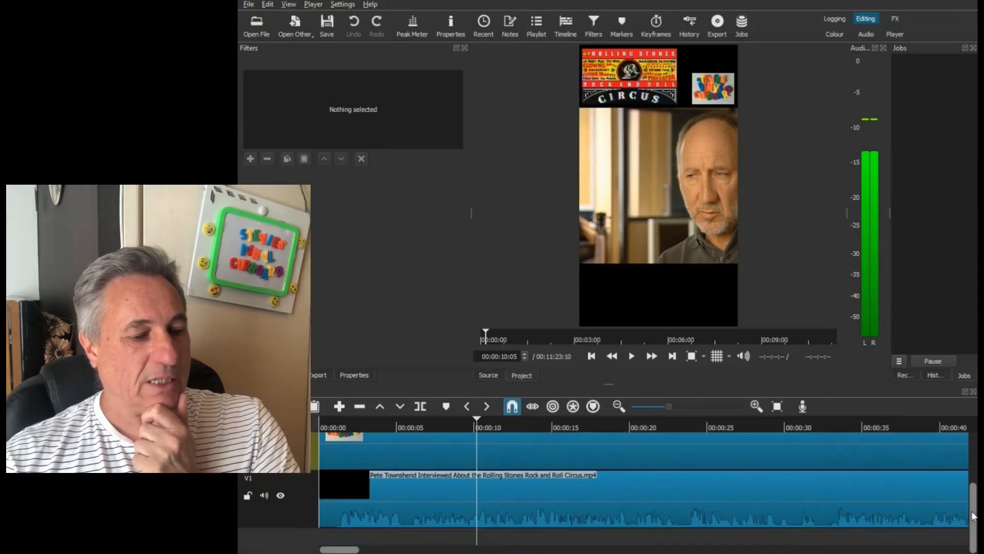
pyautogui.click(568, 507)
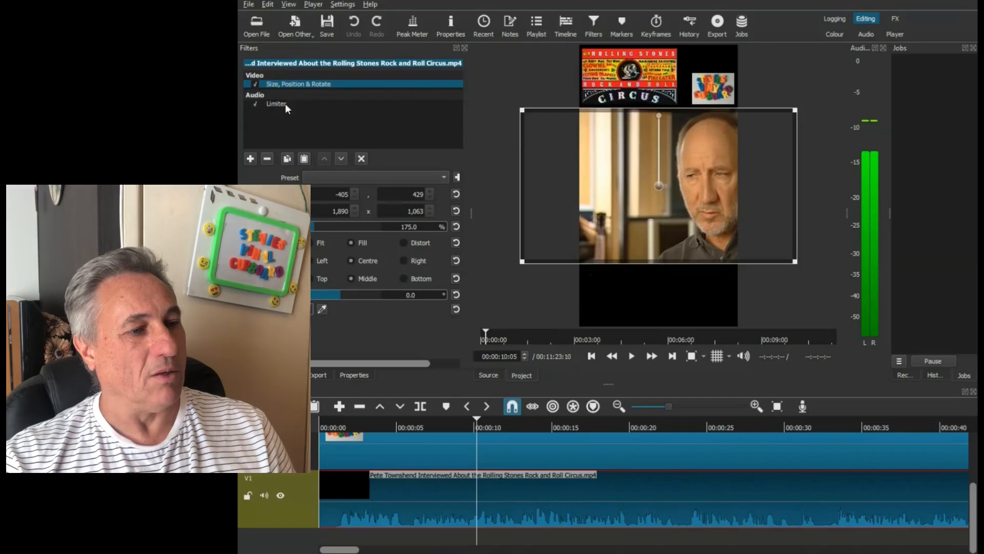
pyautogui.click(272, 101)
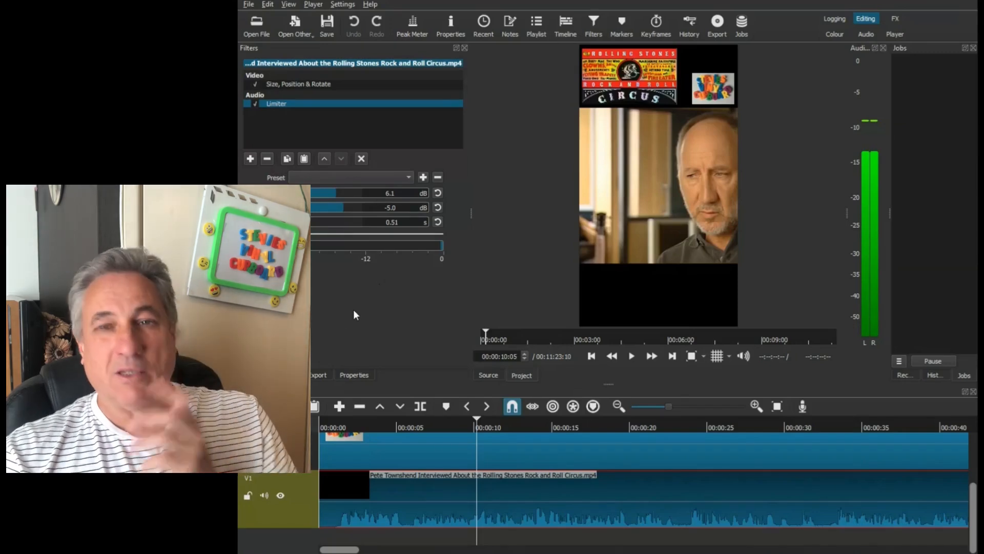
# - Play the first two seconds of the project to check the opening fade of the interview and circus image
pyautogui.moveTo(972, 516); pyautogui.dragTo(968, 460)
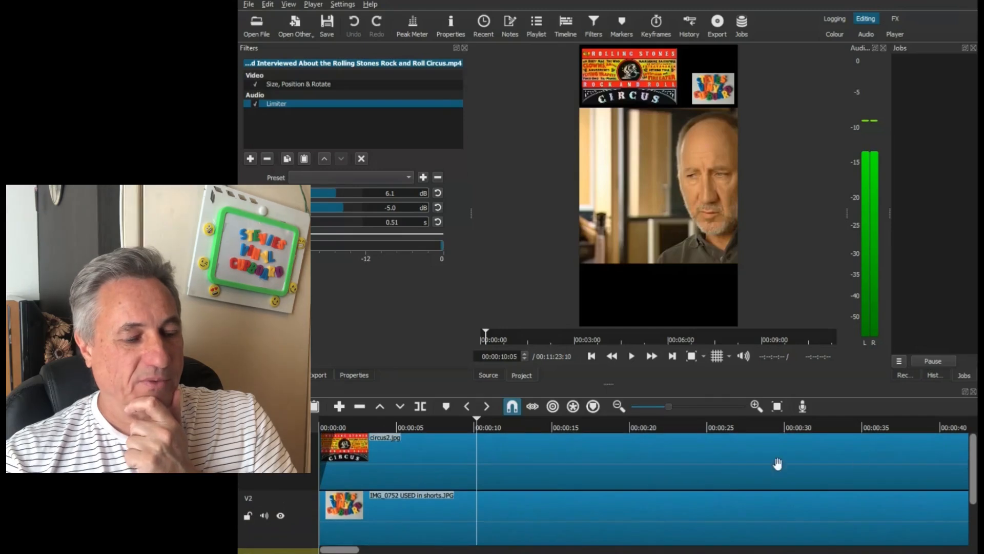
pyautogui.click(322, 422)
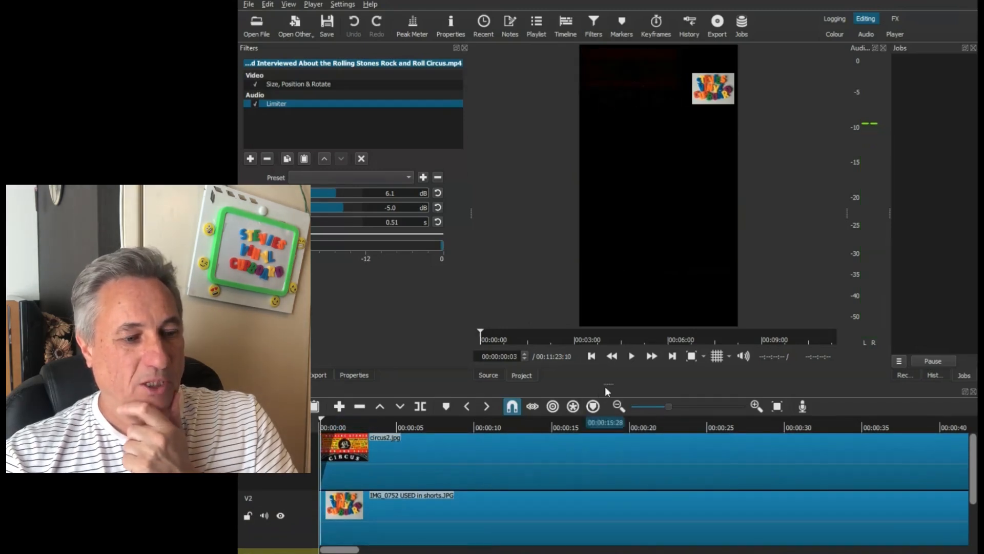
pyautogui.click(631, 356)
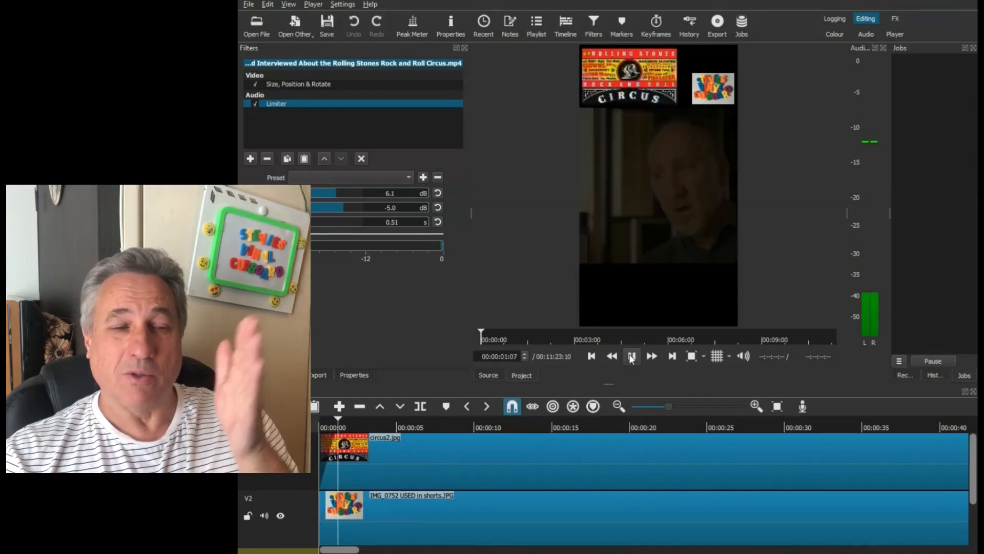
pyautogui.click(632, 356)
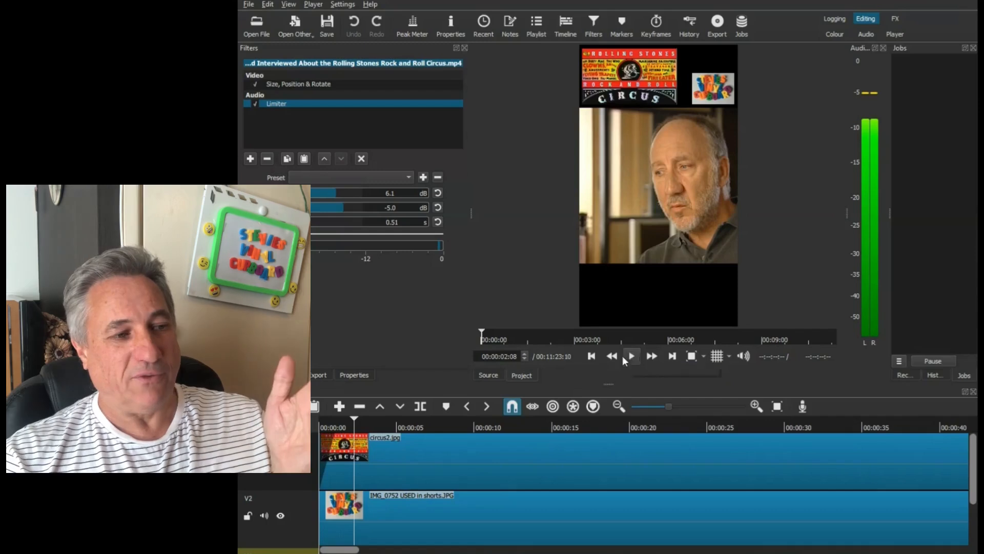
# - Review the Size, Position & Rotate settings of the interview clip, circus2.jpg and the IMG_0752 USED in shorts.JPG logo
pyautogui.click(304, 84)
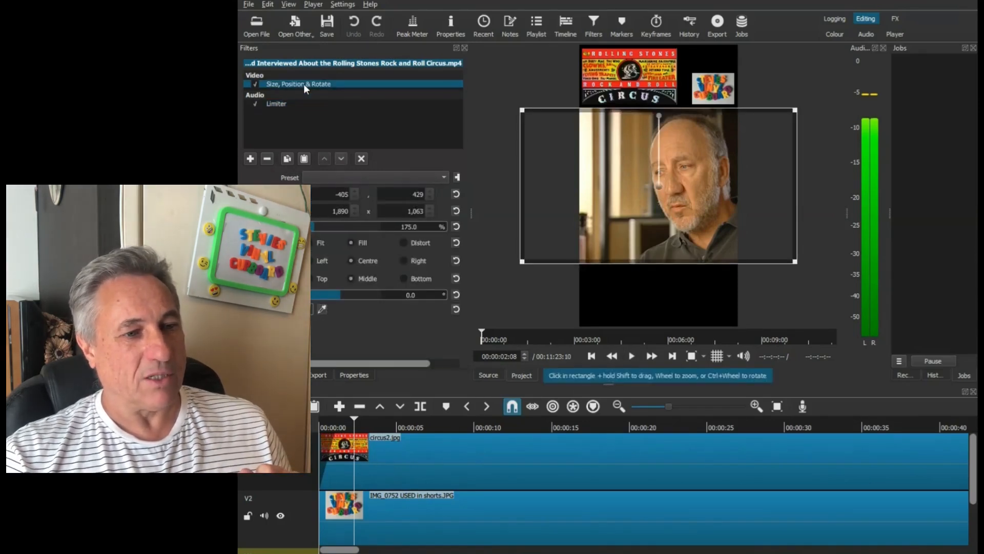
pyautogui.click(406, 463)
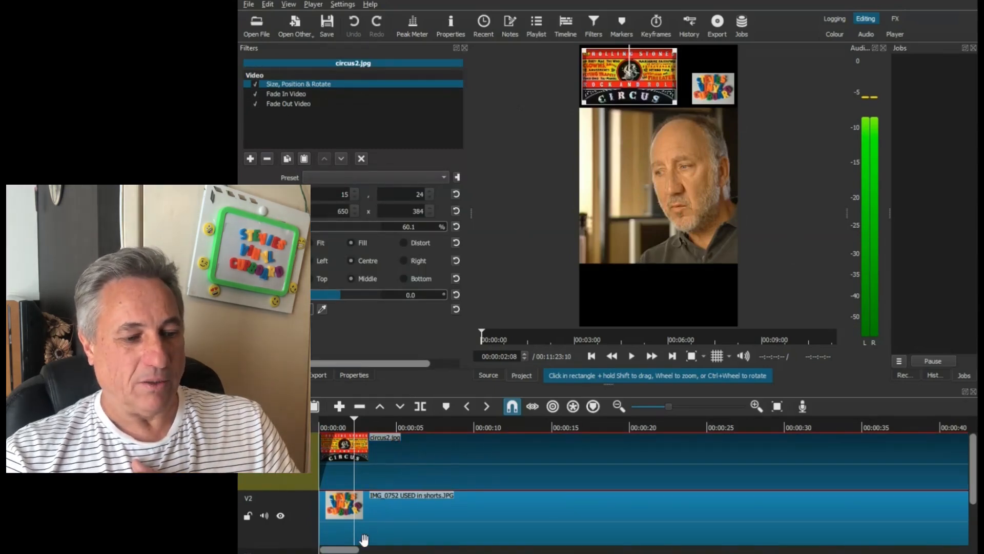
pyautogui.moveTo(345, 551)
pyautogui.mouseDown()
pyautogui.moveTo(383, 551)
pyautogui.moveTo(340, 551)
pyautogui.mouseUp()
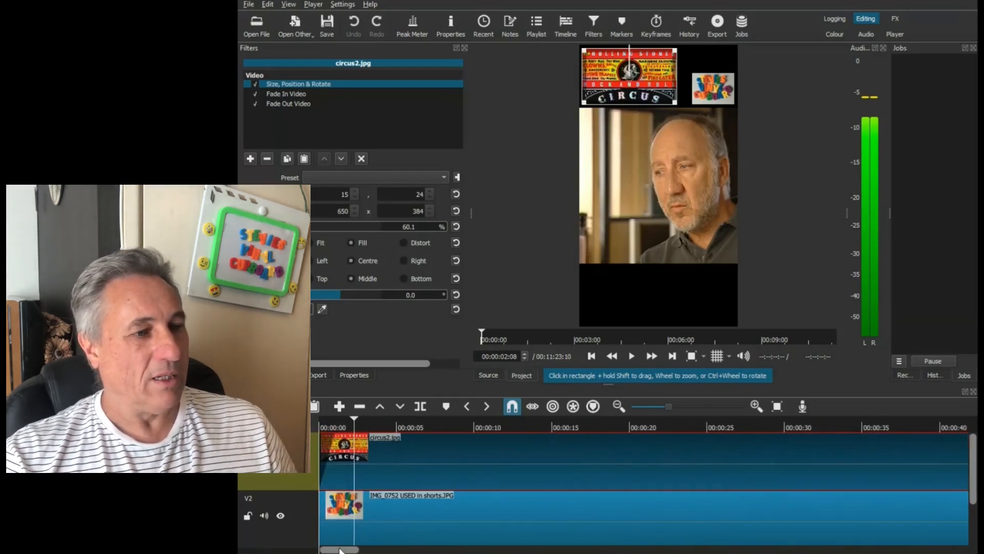
pyautogui.click(386, 519)
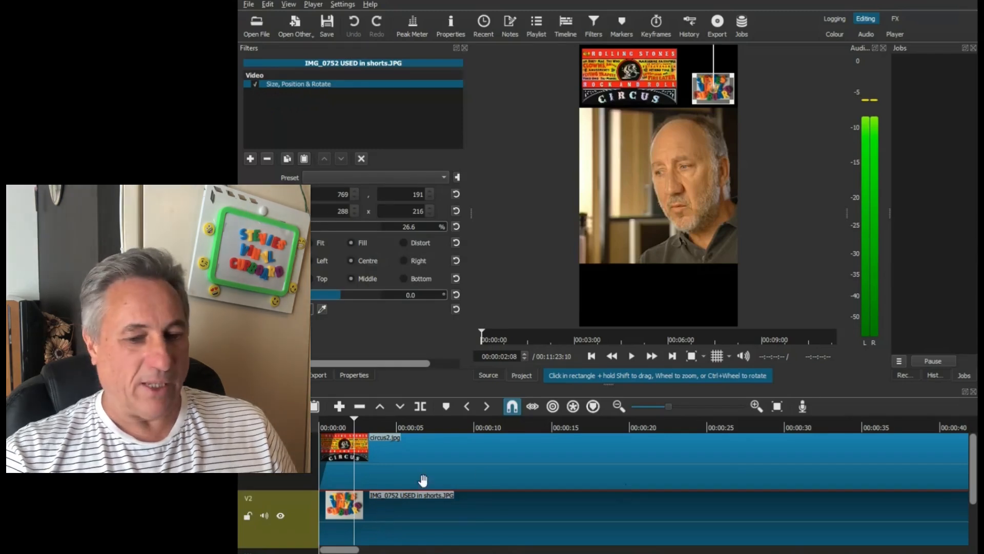
pyautogui.click(519, 482)
pyautogui.moveTo(973, 476); pyautogui.dragTo(970, 530)
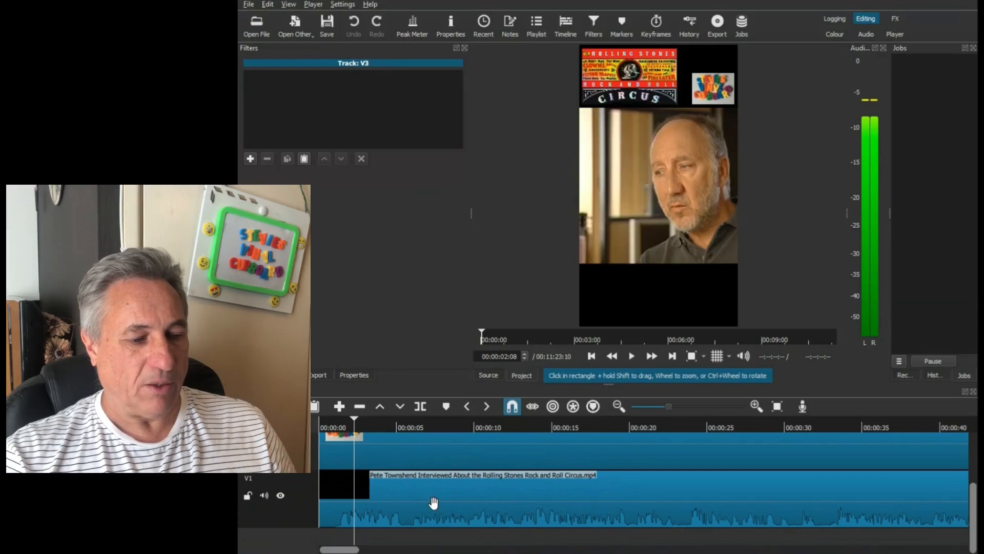
# - Play the interview from the beginning to about 26 seconds, listening for a suitable place to end the short
pyautogui.click(321, 424)
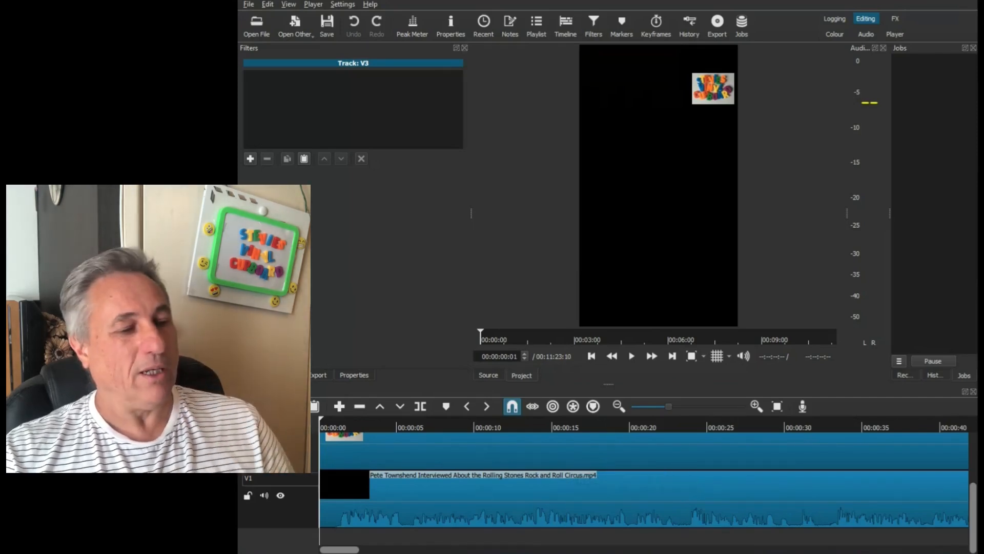
pyautogui.click(632, 356)
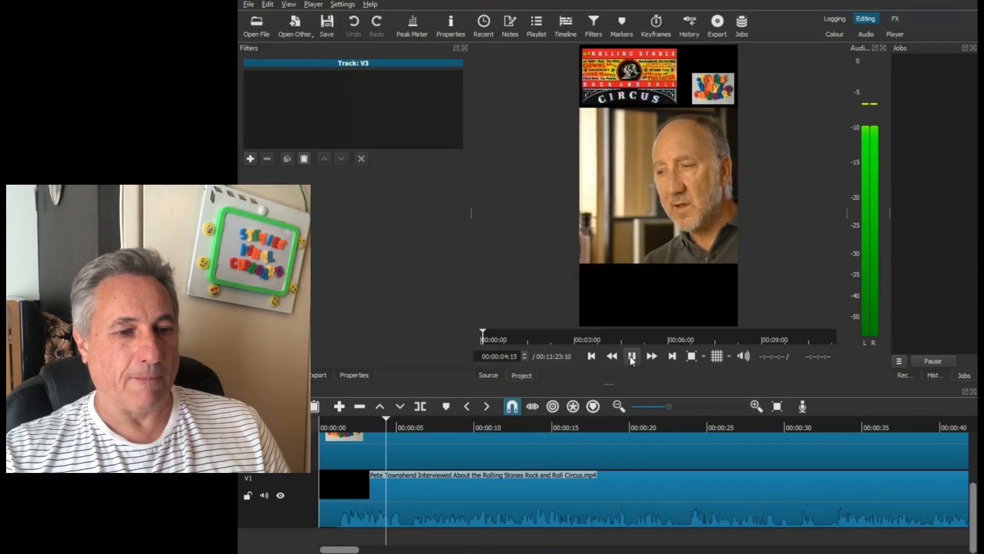
pyautogui.moveTo(349, 552); pyautogui.dragTo(354, 552)
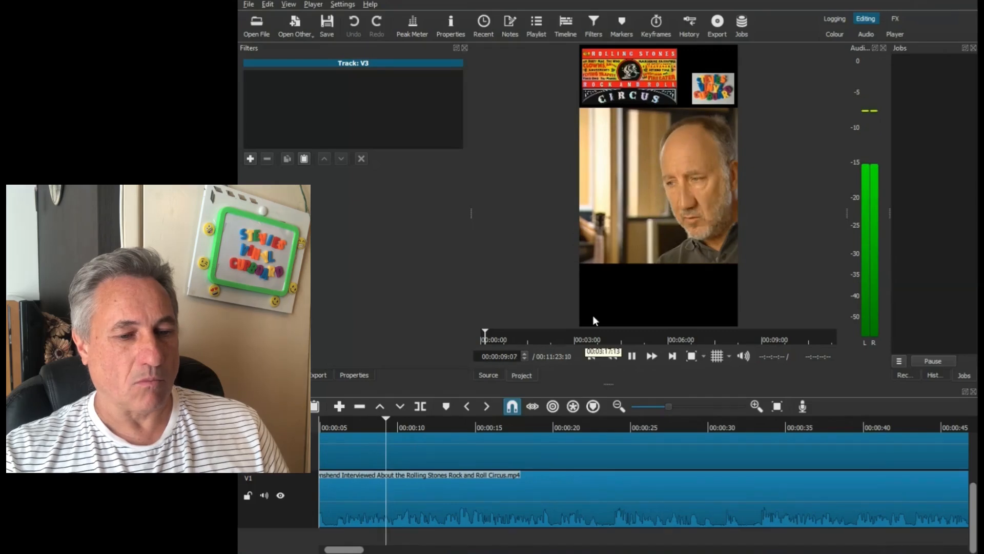
pyautogui.click(632, 356)
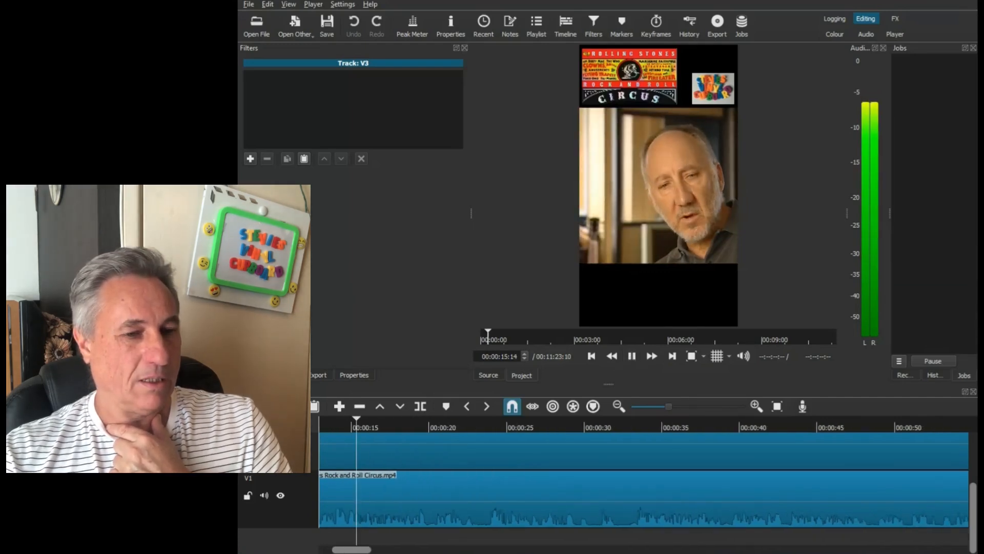
pyautogui.click(633, 356)
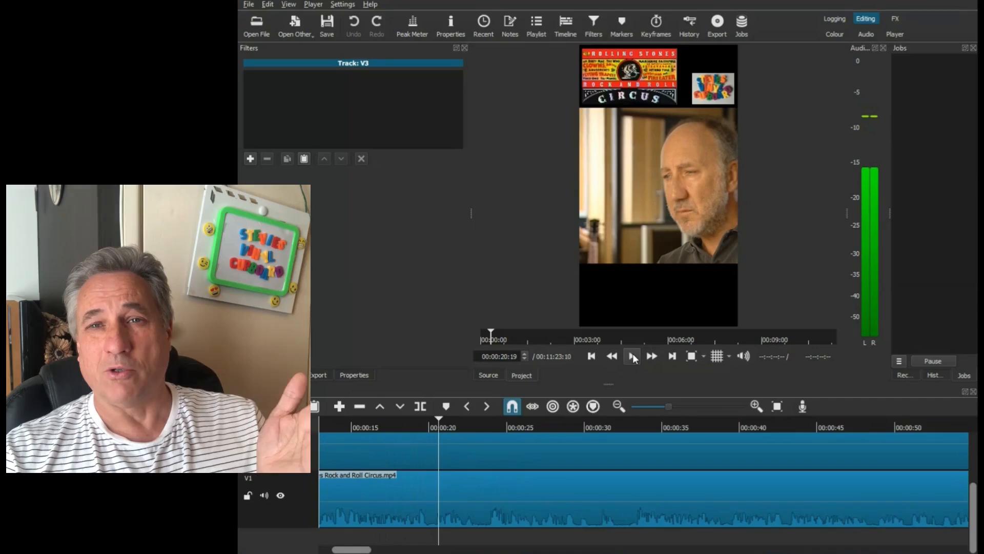
pyautogui.click(634, 356)
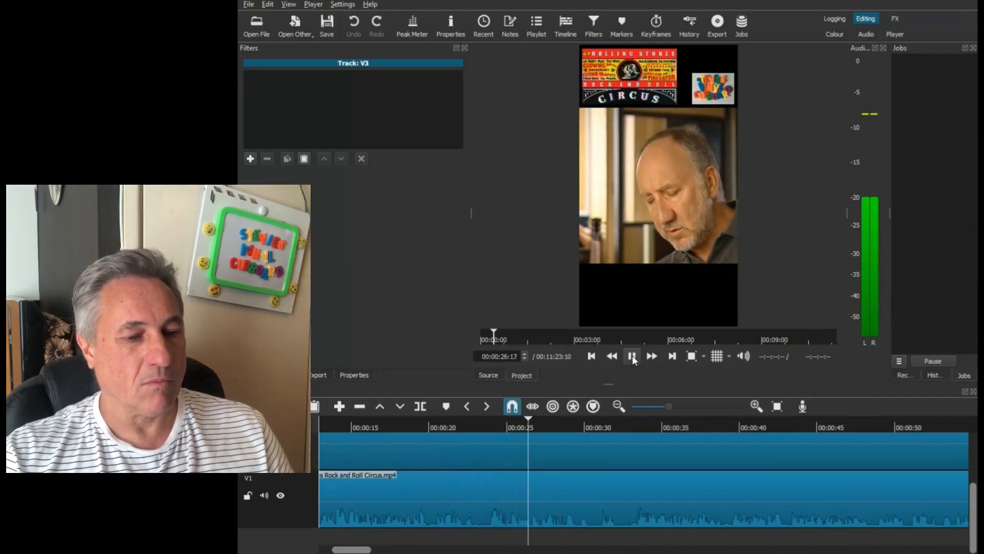
pyautogui.click(632, 358)
# - Replay the interview from about 00:00:23:19 and pause it at 00:01:09:00, past the end of the overlay images
pyautogui.click(485, 426)
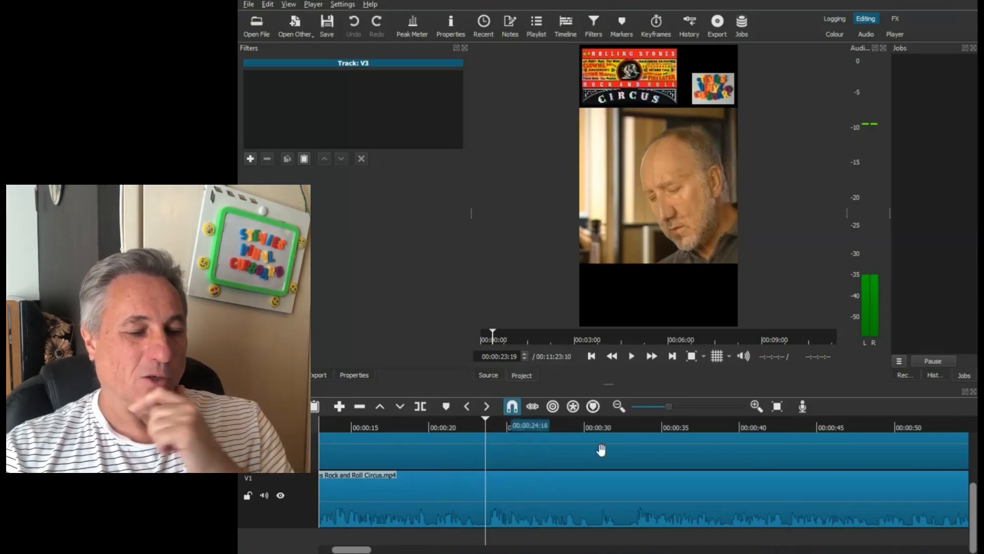
pyautogui.moveTo(360, 551); pyautogui.dragTo(368, 553)
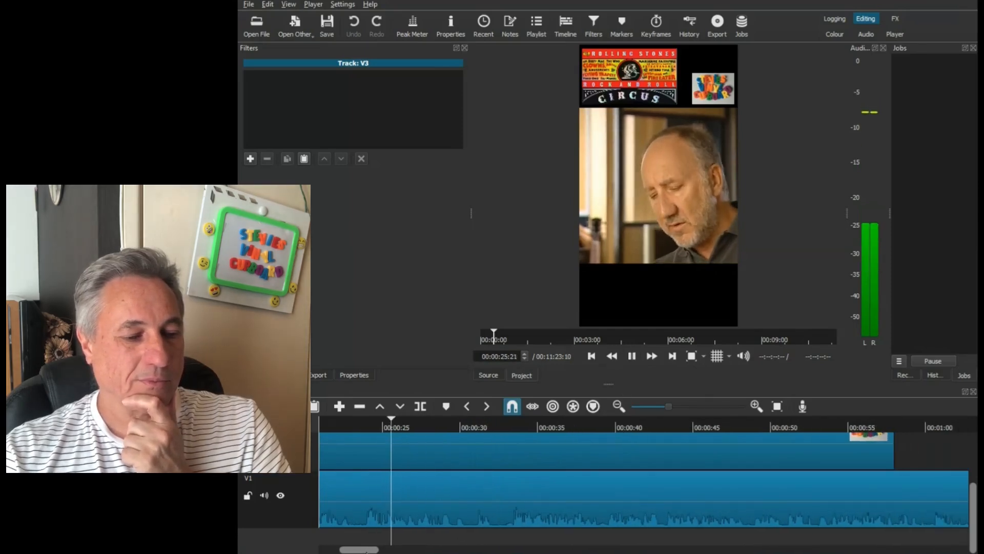
pyautogui.click(632, 357)
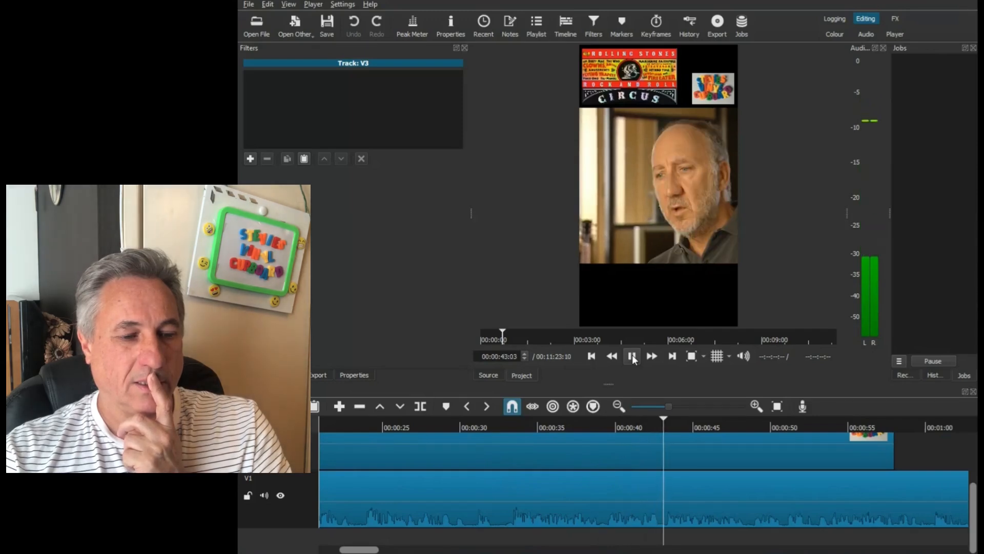
pyautogui.click(633, 356)
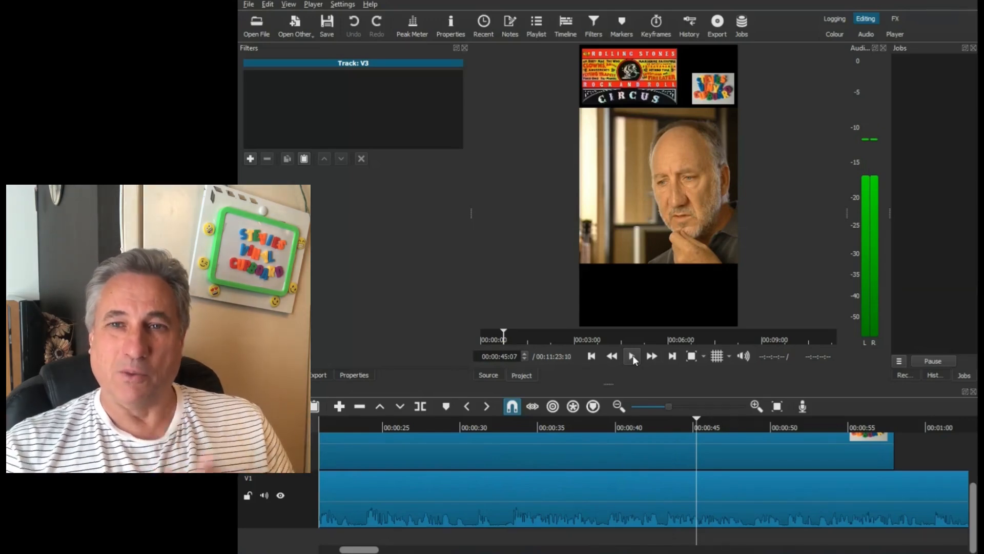
pyautogui.click(633, 356)
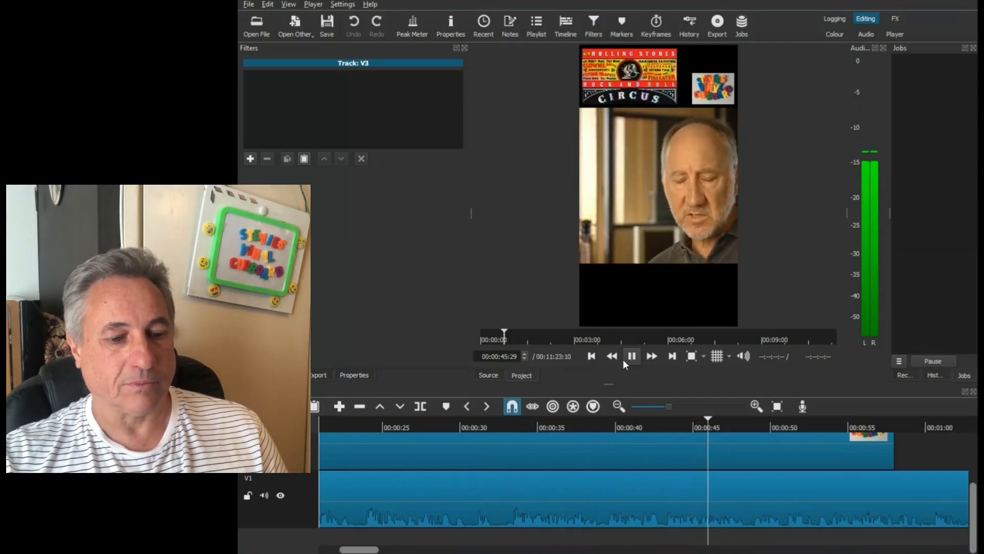
pyautogui.moveTo(363, 550); pyautogui.dragTo(408, 553)
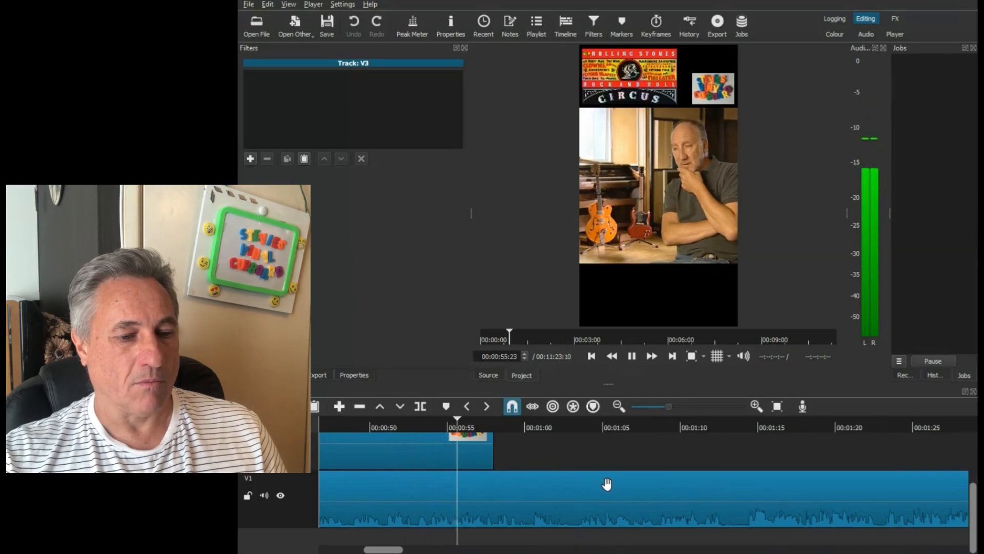
pyautogui.click(632, 358)
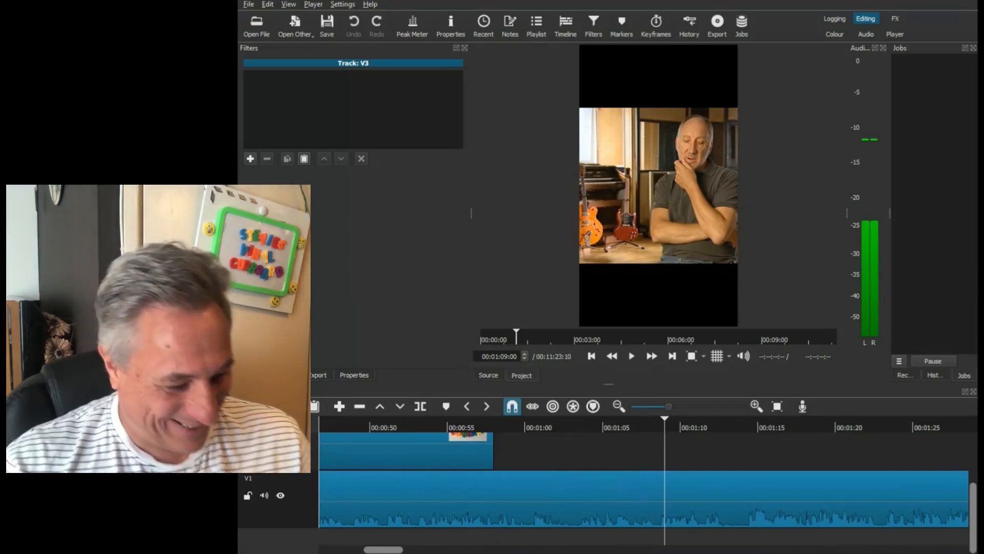
# - Play the interview on from 00:01:09:00 and pause it at 00:01:39:11
pyautogui.moveTo(476, 553)
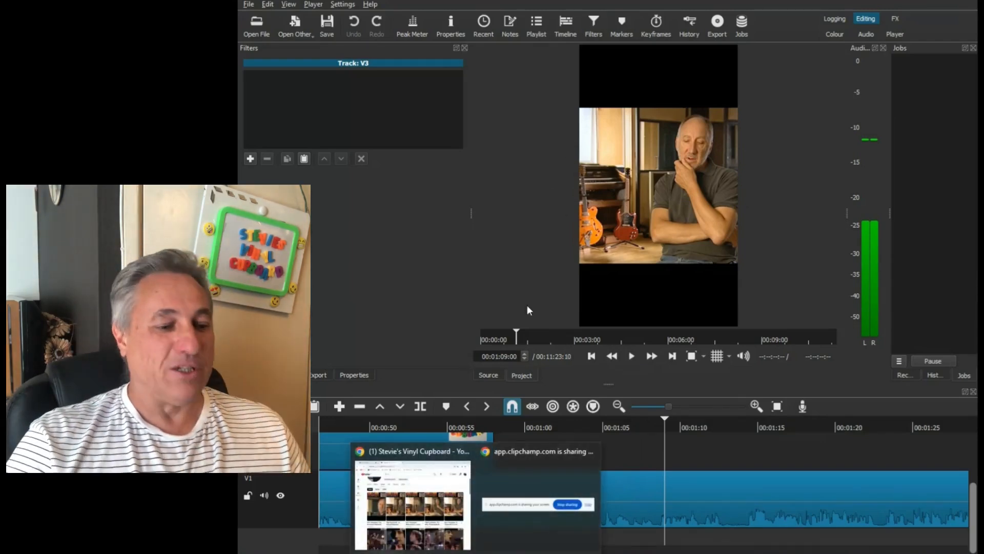
pyautogui.click(631, 358)
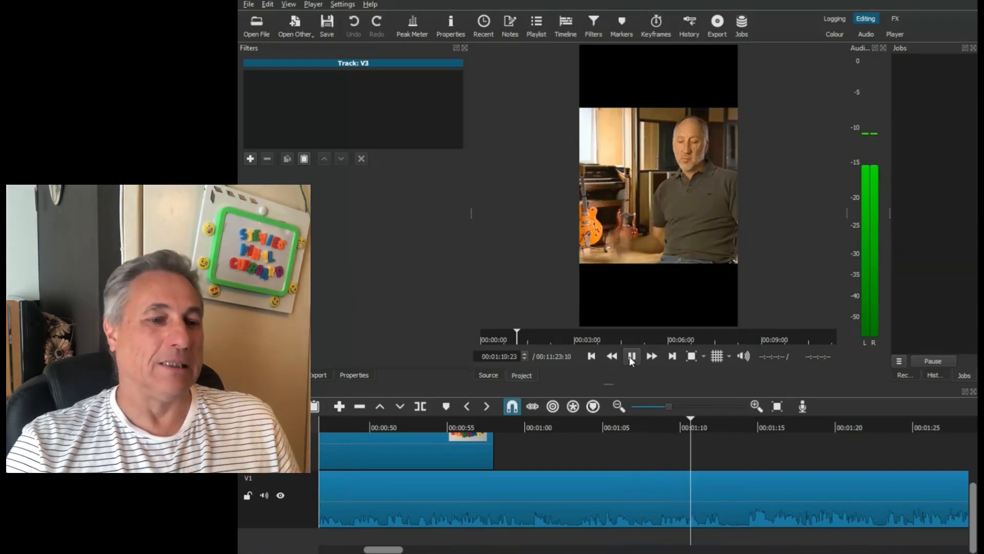
pyautogui.moveTo(380, 550); pyautogui.dragTo(400, 551)
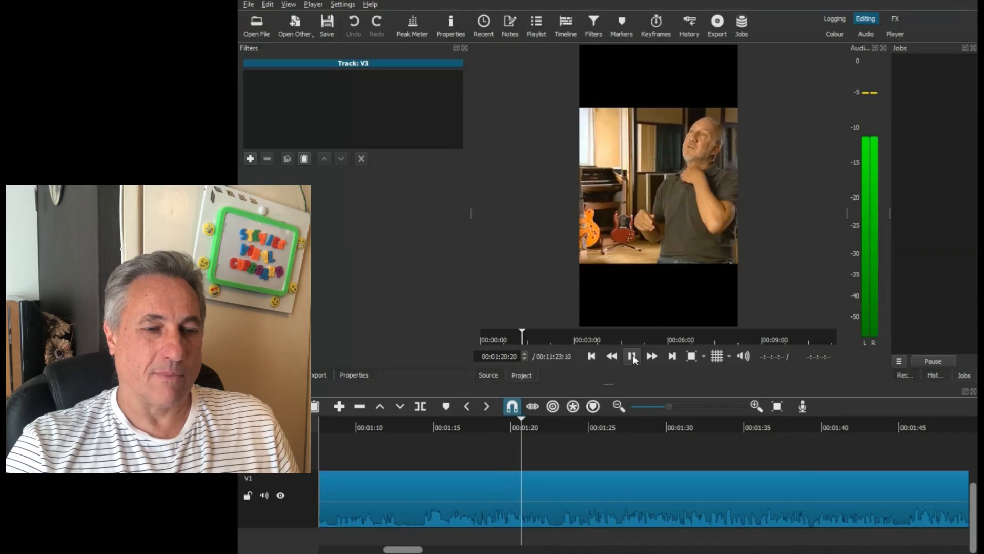
pyautogui.moveTo(414, 551); pyautogui.dragTo(425, 550)
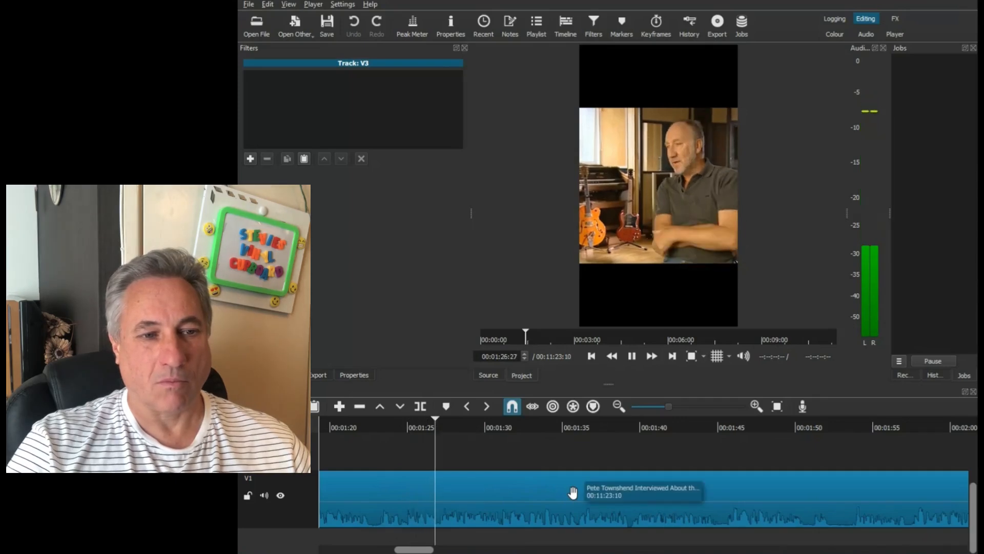
pyautogui.click(632, 356)
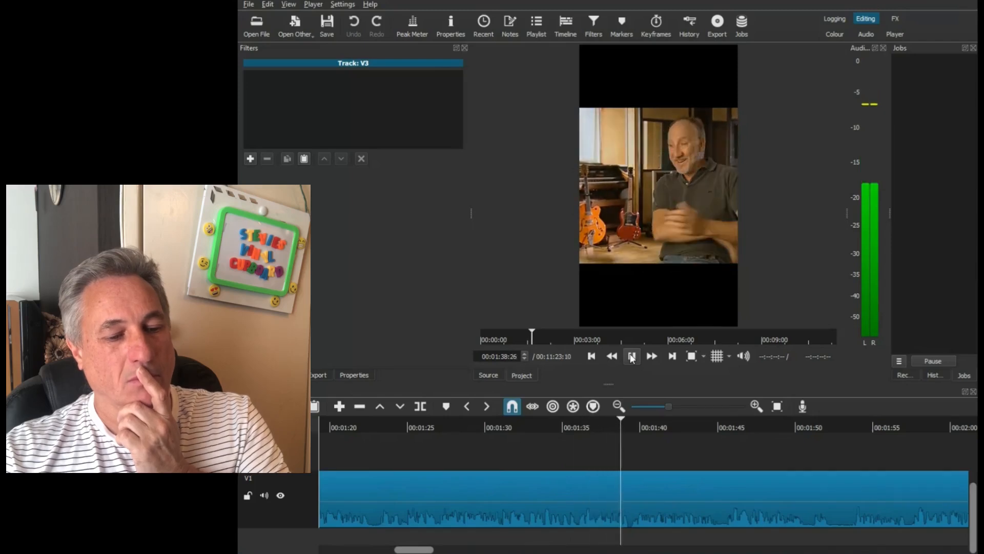
pyautogui.click(632, 357)
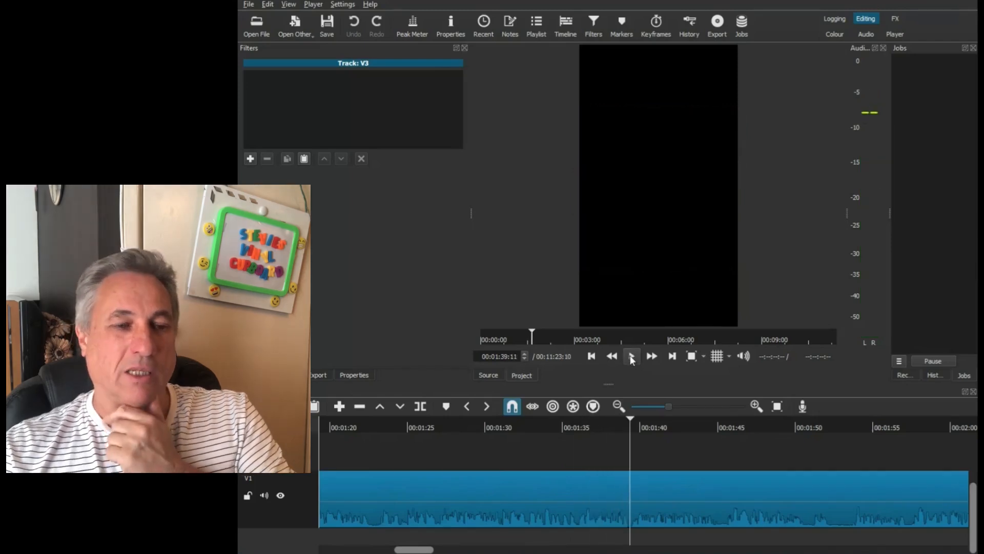
# - Replay the passage from about 00:01:38 to judge the break between answers, then return the playhead to 00:01:39:10
pyautogui.click(619, 427)
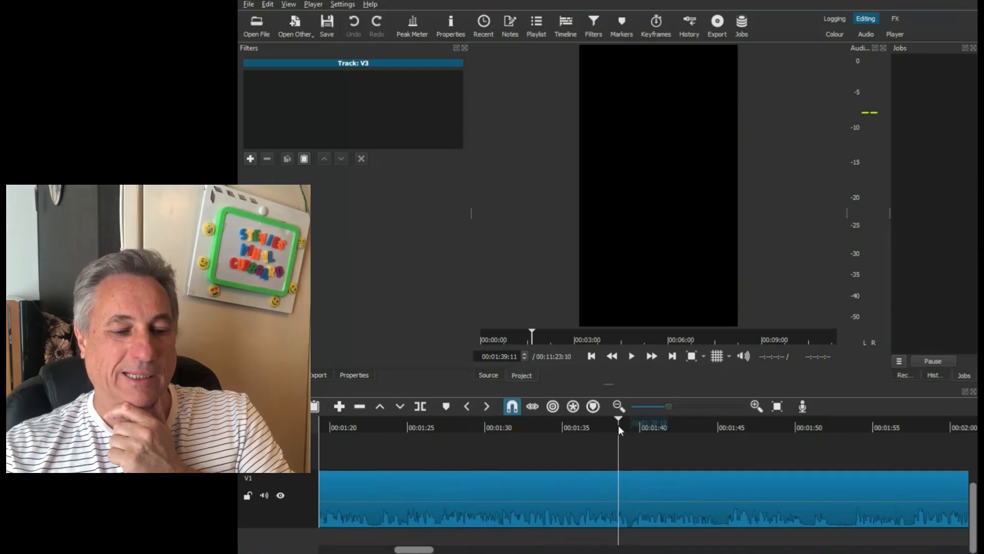
pyautogui.click(631, 356)
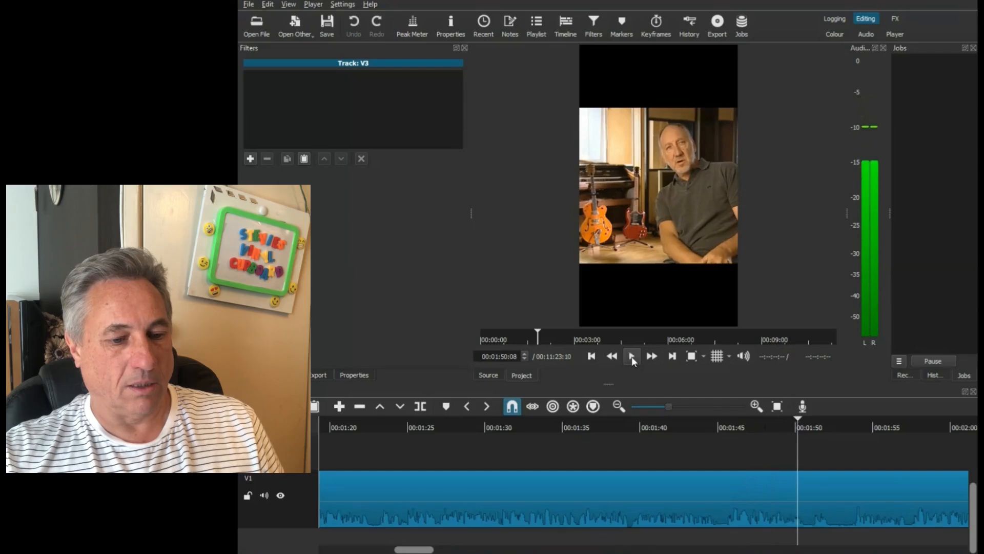
pyautogui.click(632, 356)
pyautogui.click(616, 426)
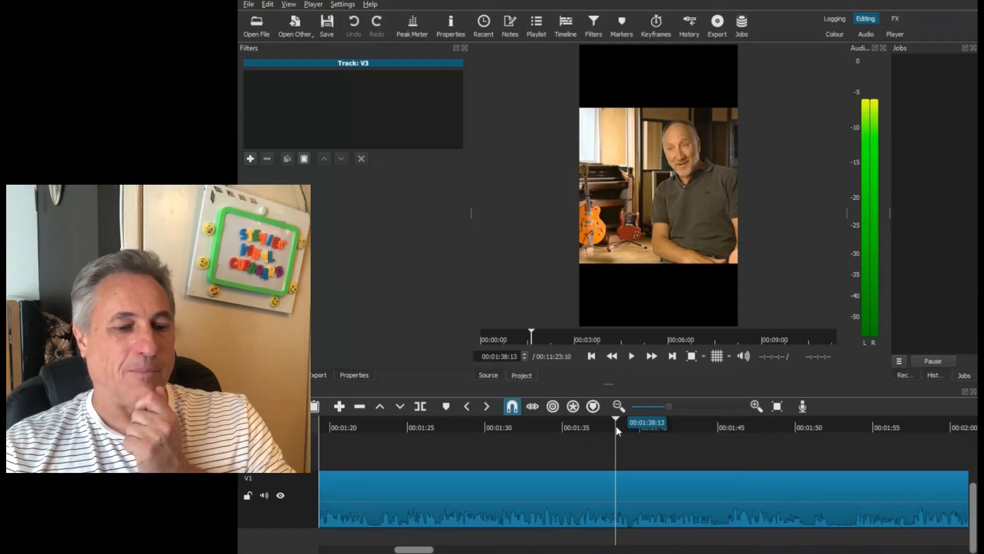
pyautogui.click(632, 356)
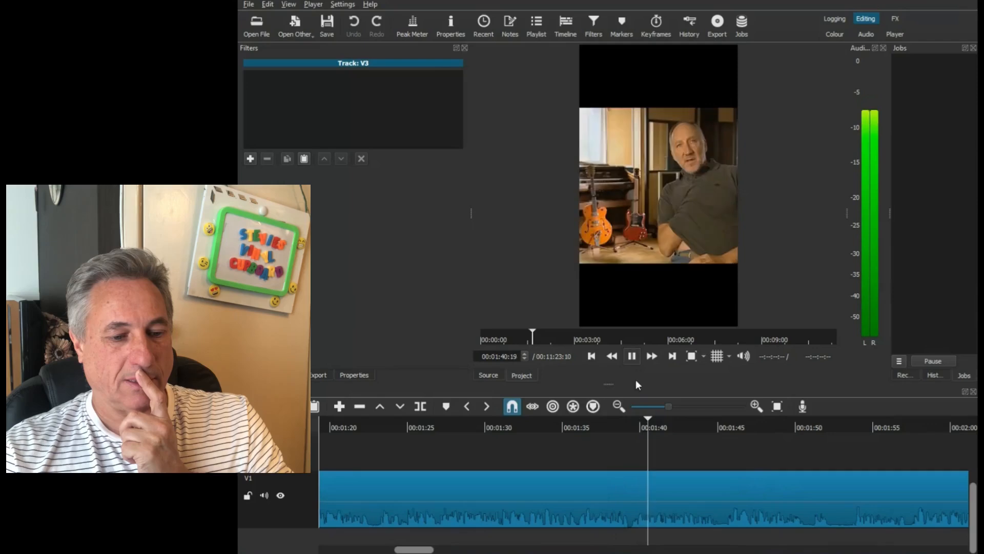
pyautogui.click(630, 424)
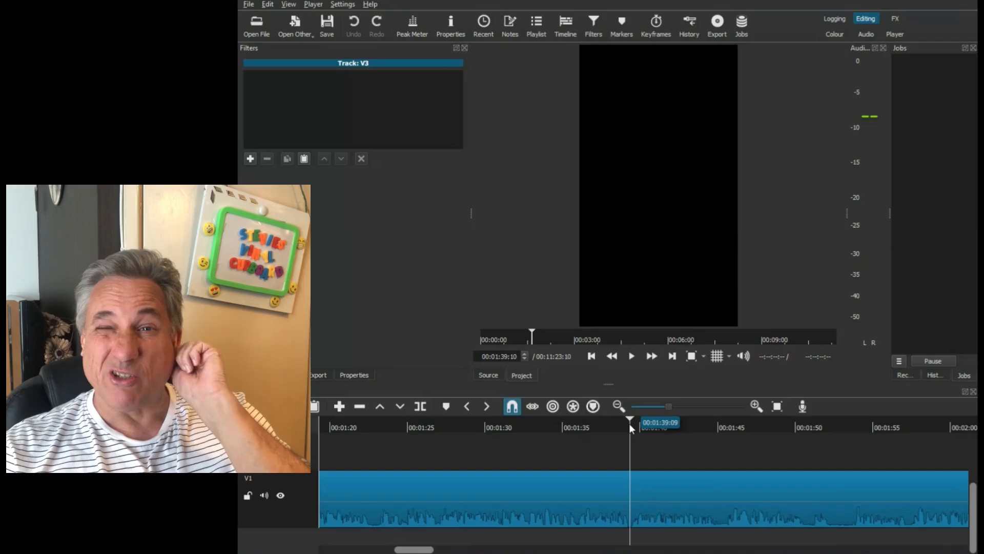
# - Play the interview from 00:01:39:10 and pause it at about 00:02:18, listening for the next cut point
pyautogui.moveTo(425, 549); pyautogui.dragTo(439, 549)
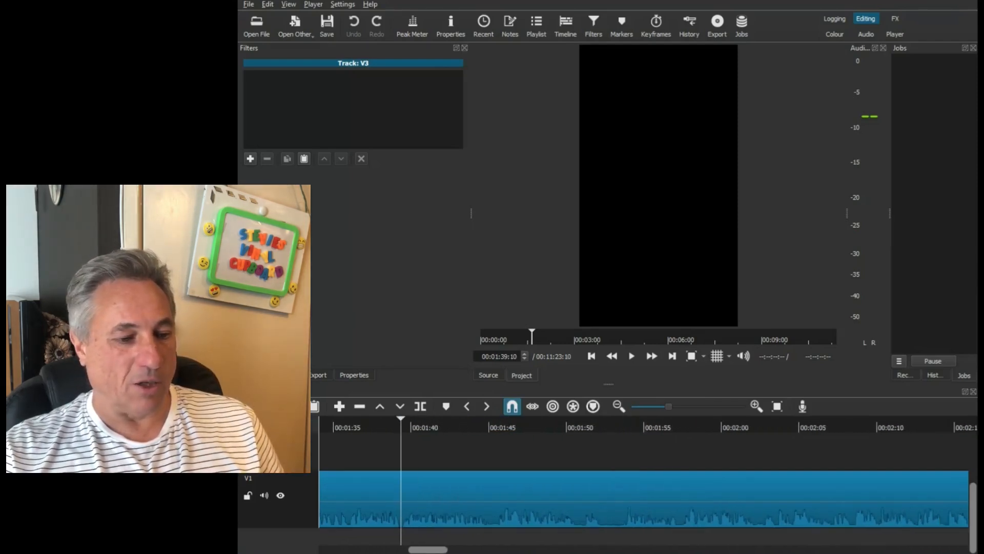
pyautogui.click(632, 357)
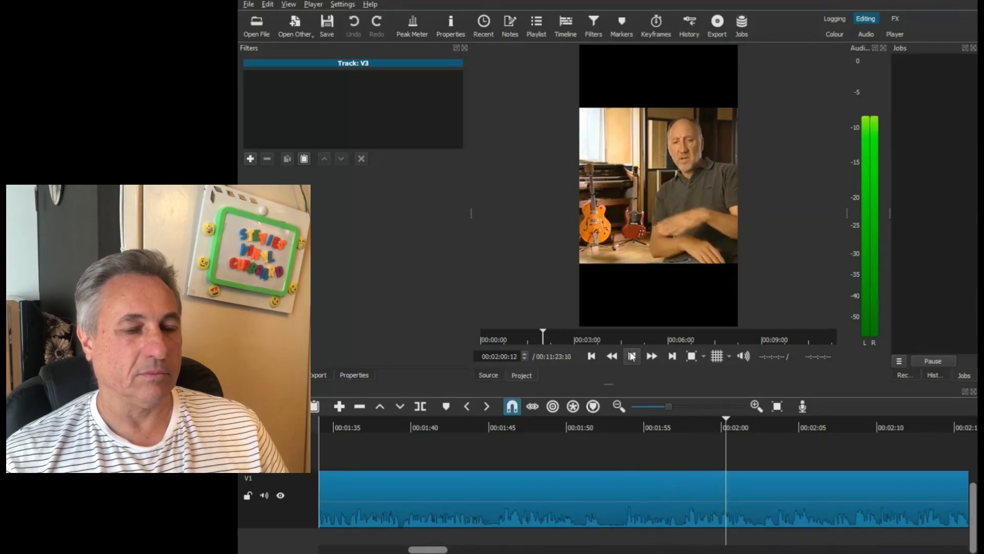
pyautogui.moveTo(437, 551); pyautogui.dragTo(455, 551)
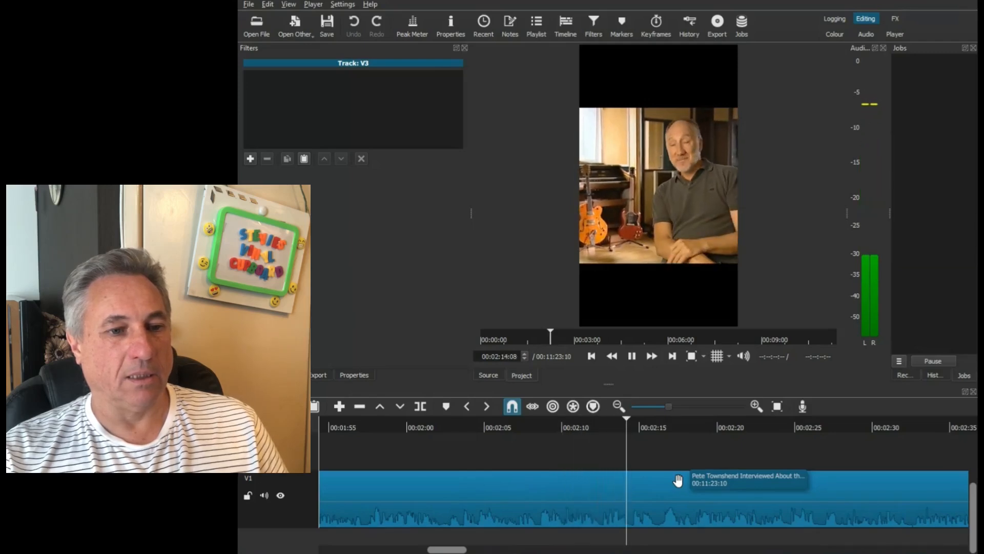
pyautogui.click(632, 356)
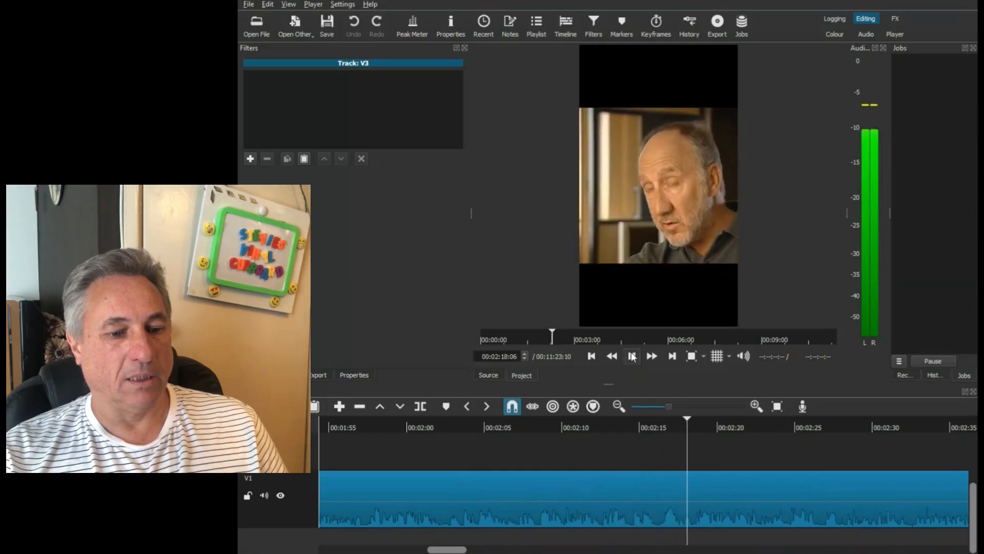
# - Replay the interview from about 00:02:15 to past 00:02:24 and return the playhead to 00:02:14:06
pyautogui.click(659, 423)
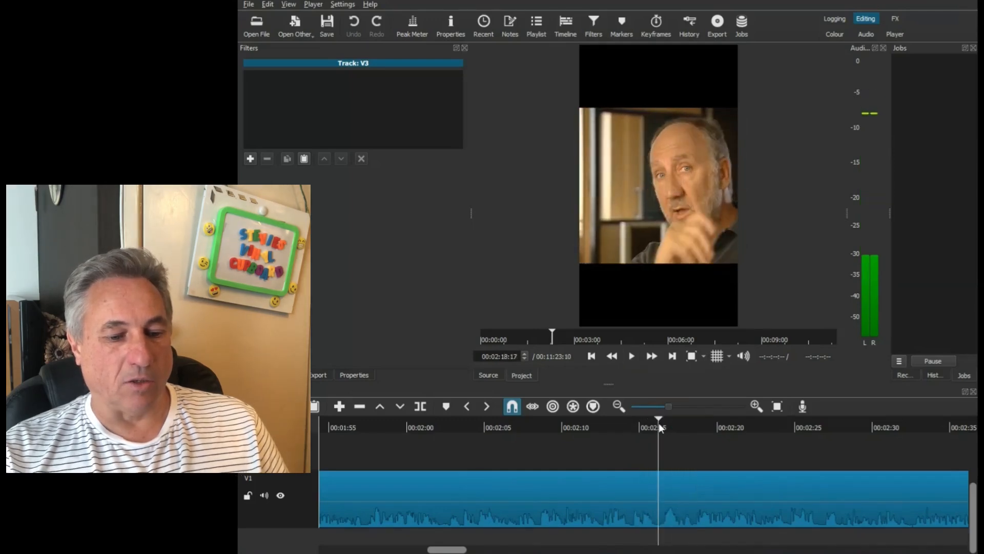
pyautogui.click(632, 356)
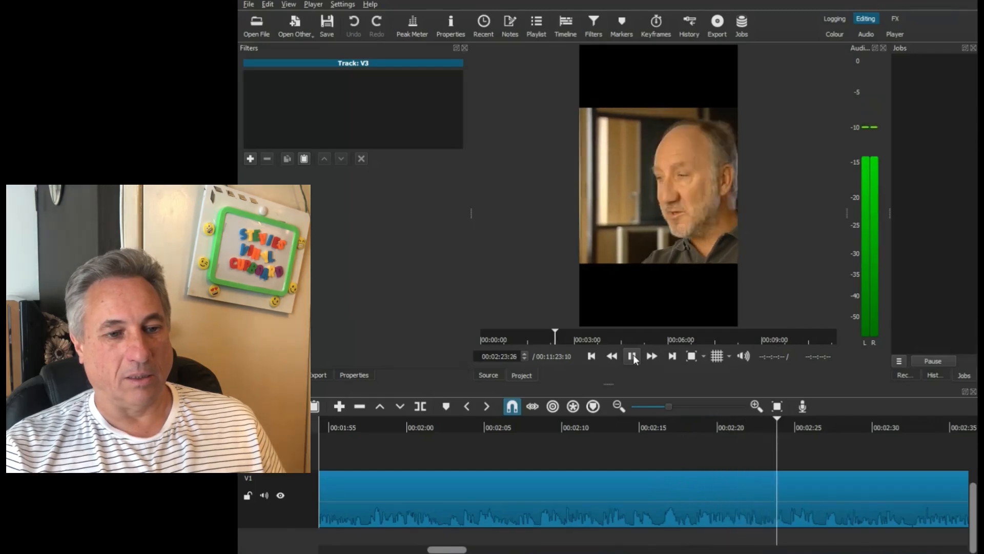
pyautogui.click(633, 356)
pyautogui.click(634, 356)
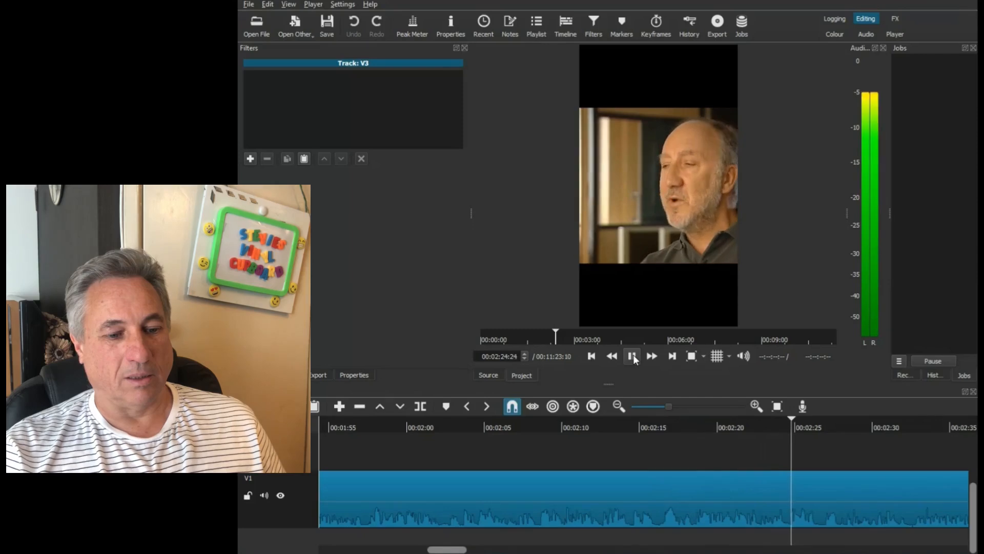
pyautogui.click(634, 356)
pyautogui.click(627, 423)
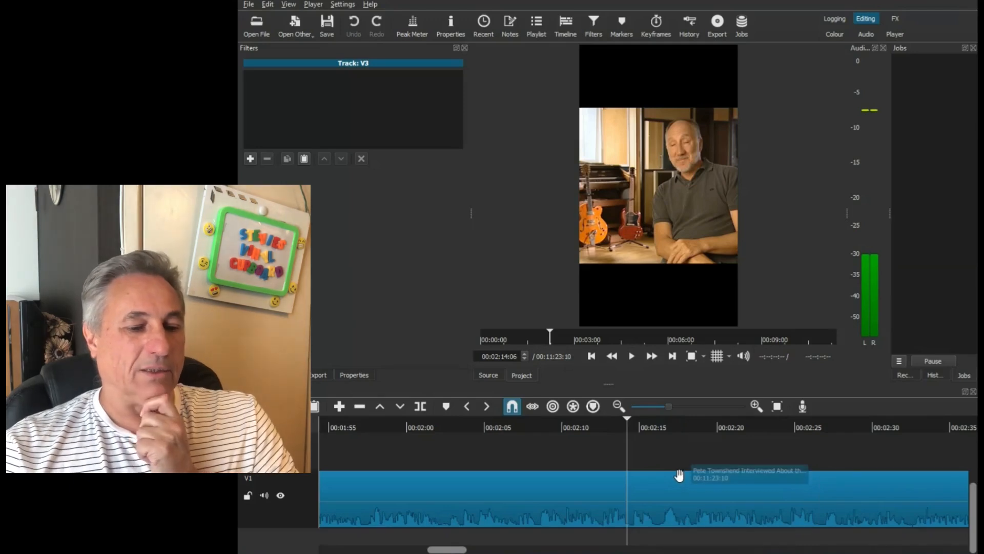
# - Go back to the first section of the interview and replay the passage up to 00:00:52:13 to find where the short should end
pyautogui.moveTo(447, 549); pyautogui.dragTo(317, 551)
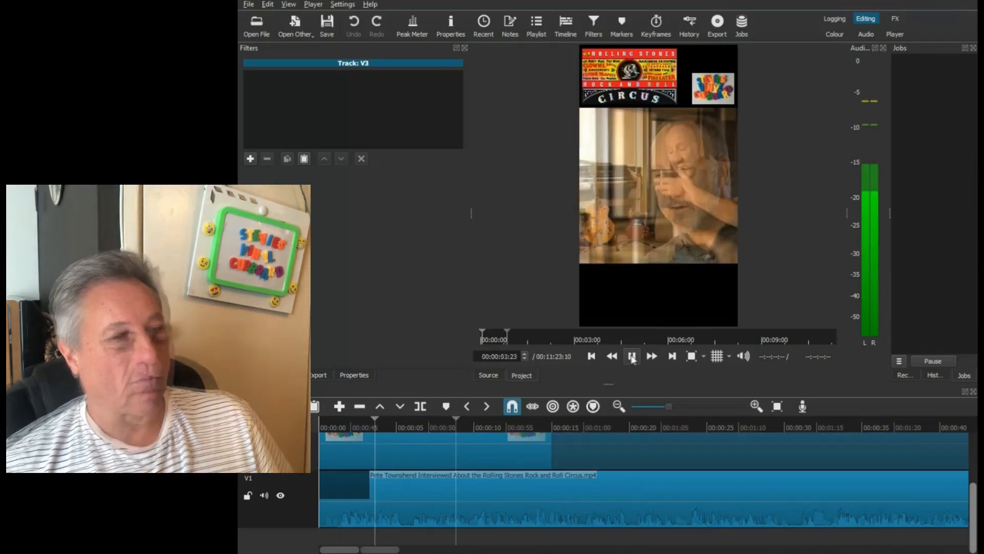
pyautogui.click(442, 426)
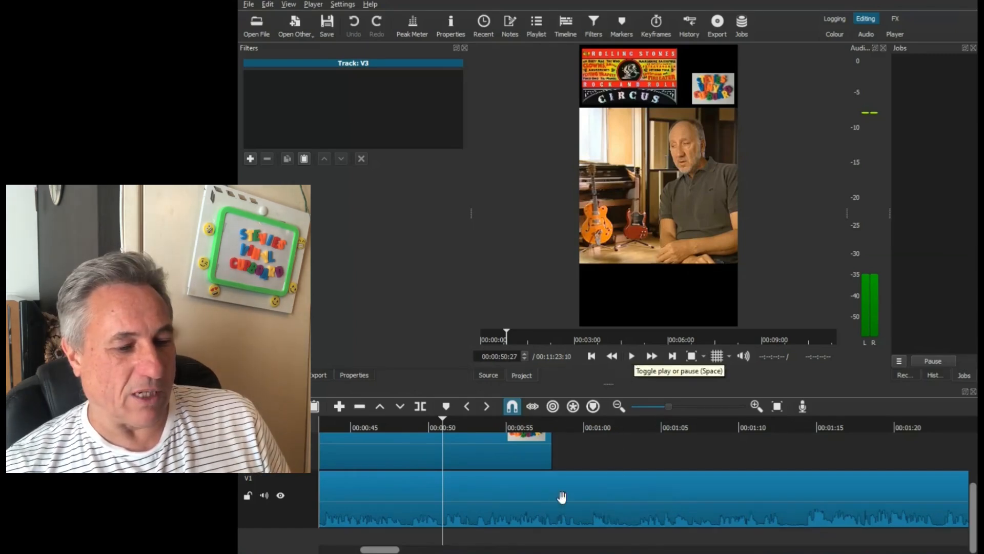
pyautogui.click(755, 407)
pyautogui.click(565, 424)
pyautogui.click(632, 356)
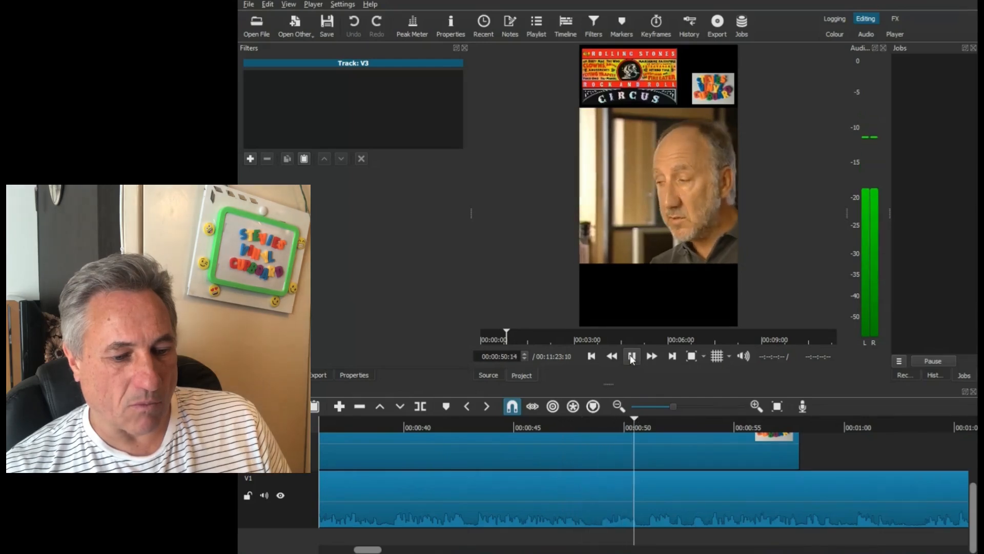
pyautogui.click(632, 356)
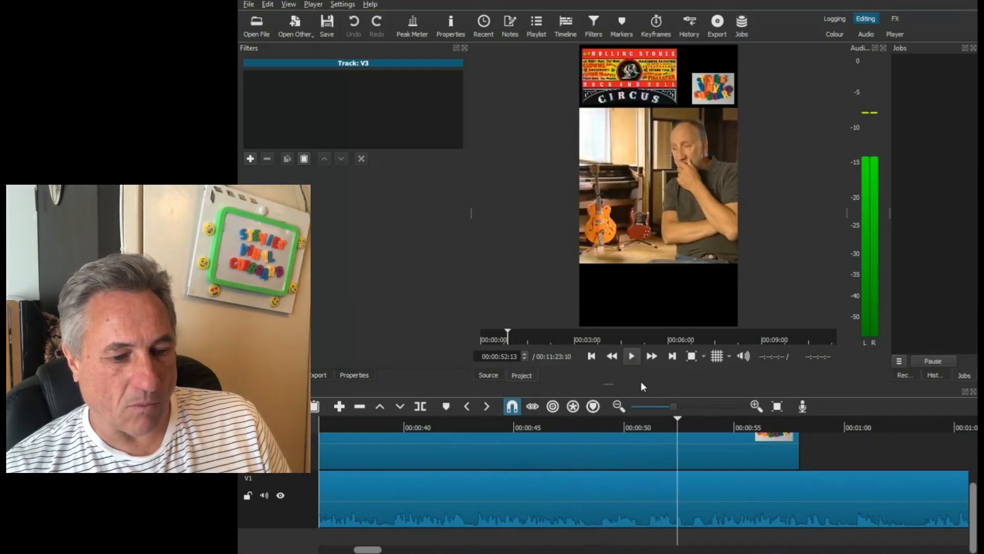
# - Split the interview clip on V1 at 00:00:50:27 and select the part after the cut
pyautogui.moveTo(641, 421); pyautogui.dragTo(644, 422)
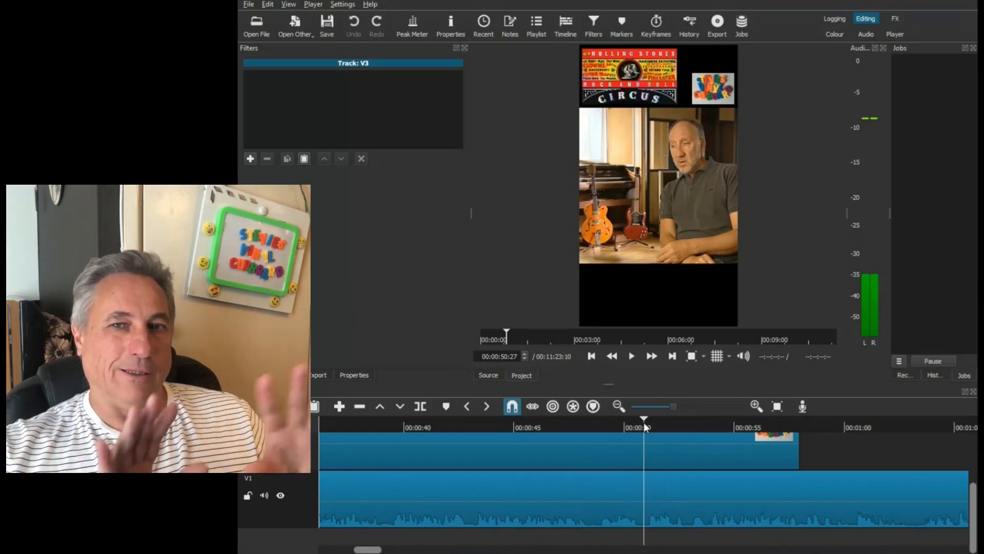
pyautogui.click(642, 508)
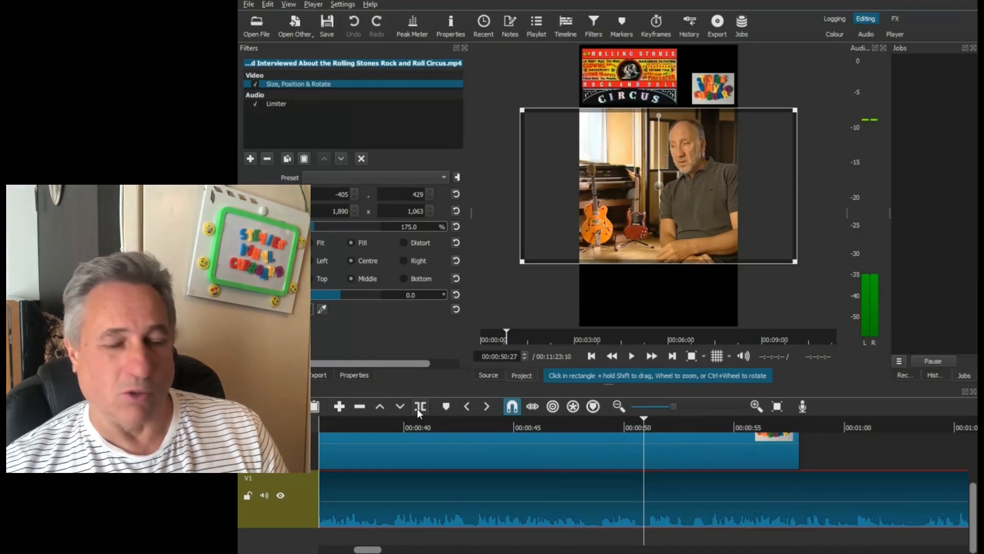
pyautogui.click(419, 409)
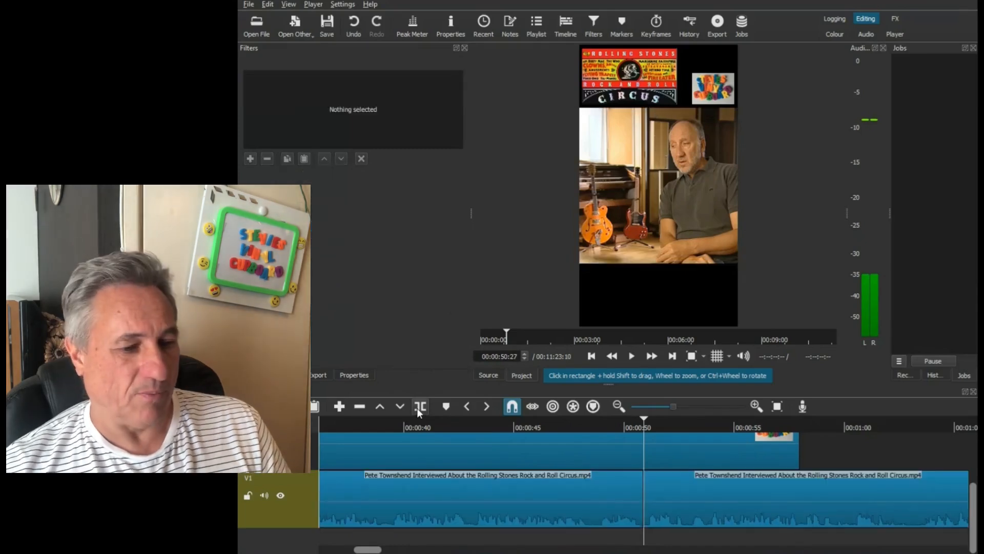
pyautogui.click(686, 494)
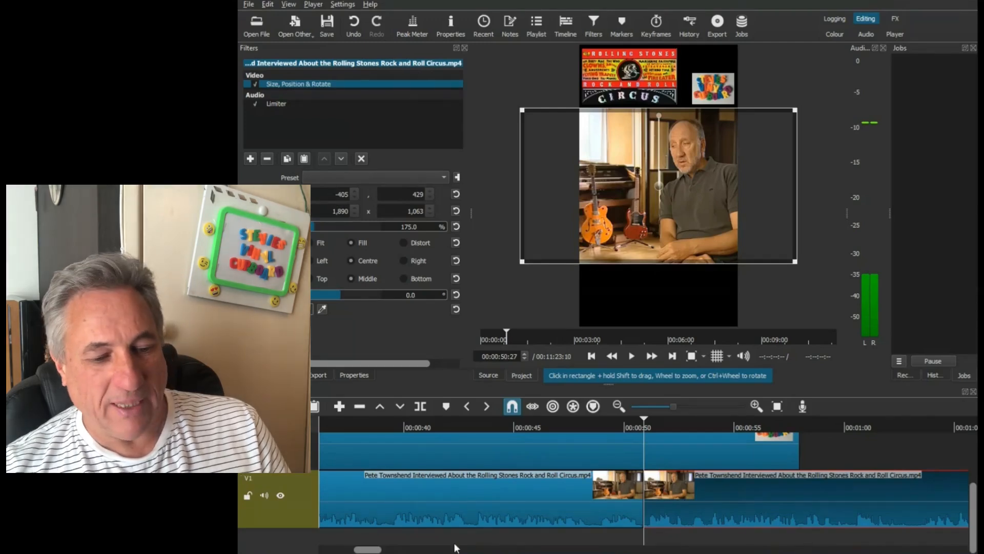
# - Play the opening of the project and position the playhead at 00:00:01:06, just before the speech starts
pyautogui.moveTo(368, 550); pyautogui.dragTo(333, 550)
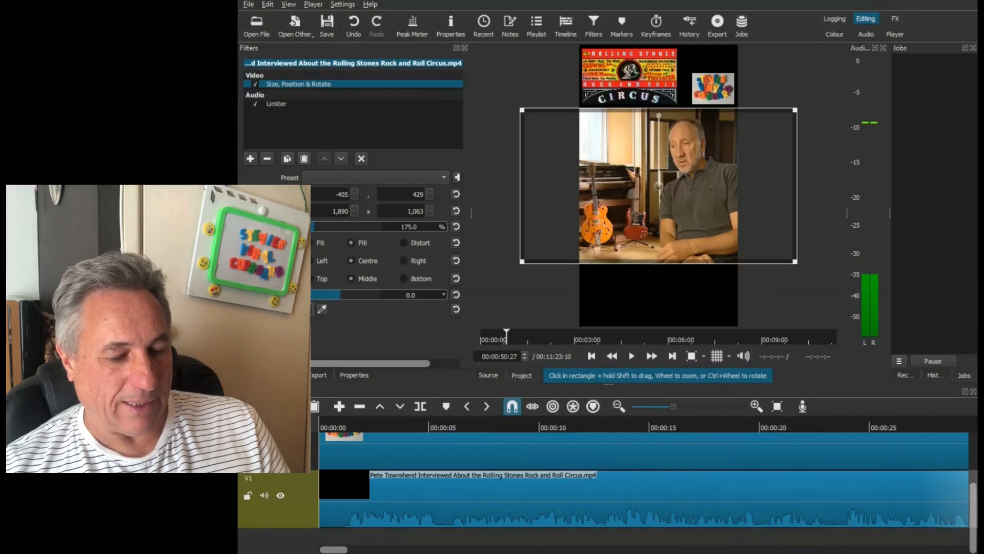
pyautogui.click(323, 429)
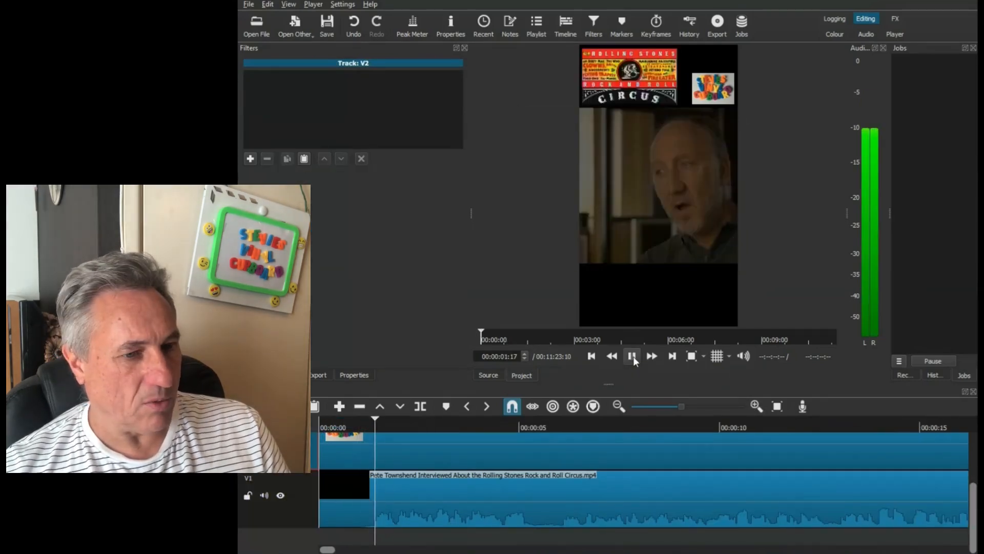
pyautogui.click(632, 355)
pyautogui.click(354, 429)
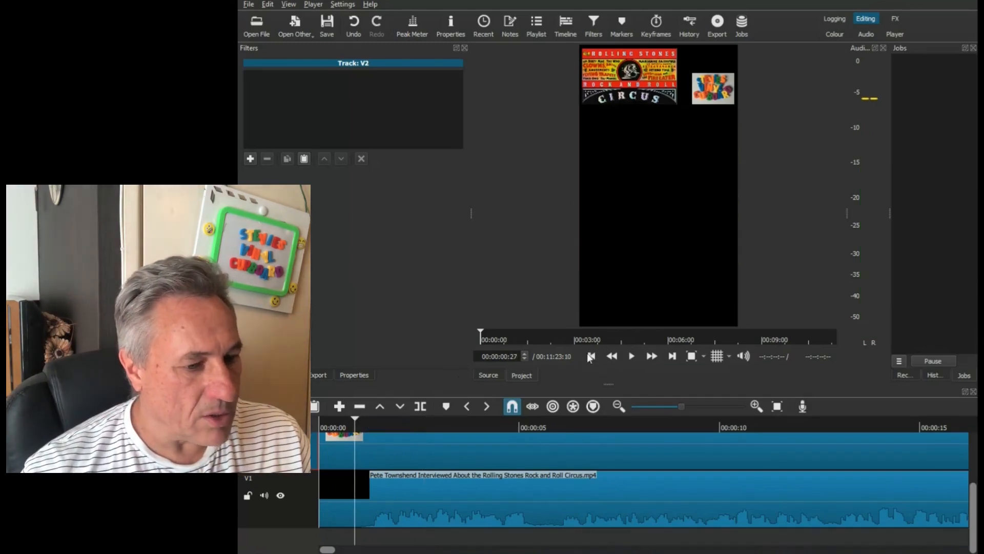
pyautogui.click(525, 353)
pyautogui.click(524, 354)
pyautogui.click(524, 353)
pyautogui.click(524, 354)
pyautogui.click(524, 354)
pyautogui.click(524, 354)
pyautogui.click(524, 354)
pyautogui.click(524, 353)
pyautogui.click(524, 354)
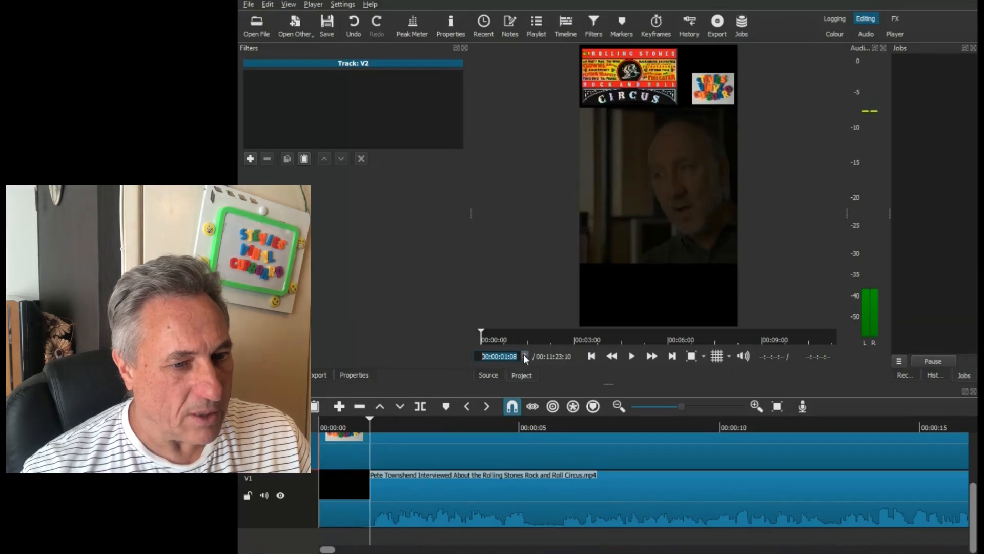
pyautogui.click(524, 358)
pyautogui.click(524, 358)
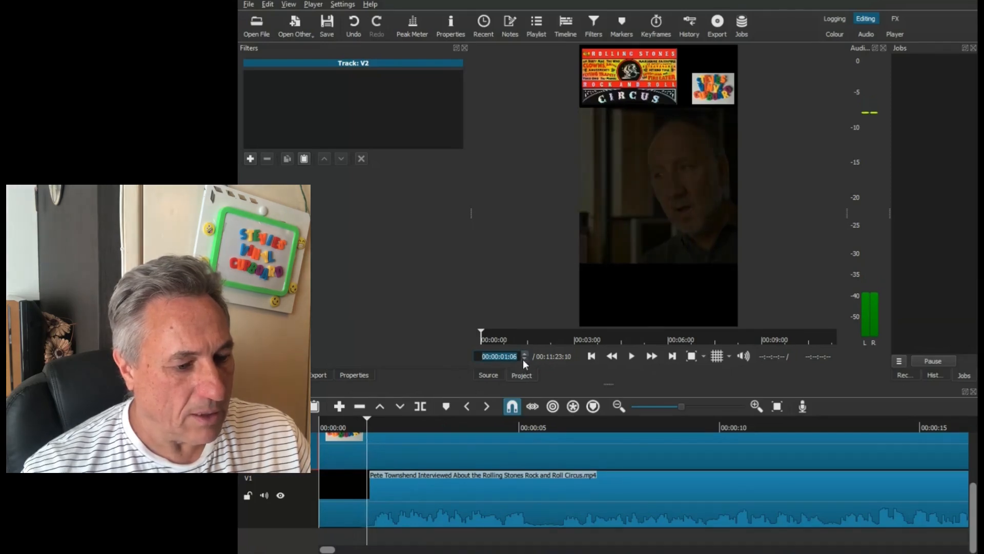
# - Split the interview clip on V1 at 00:00:01:06 and delete the short lead-in before the cut
pyautogui.click(389, 504)
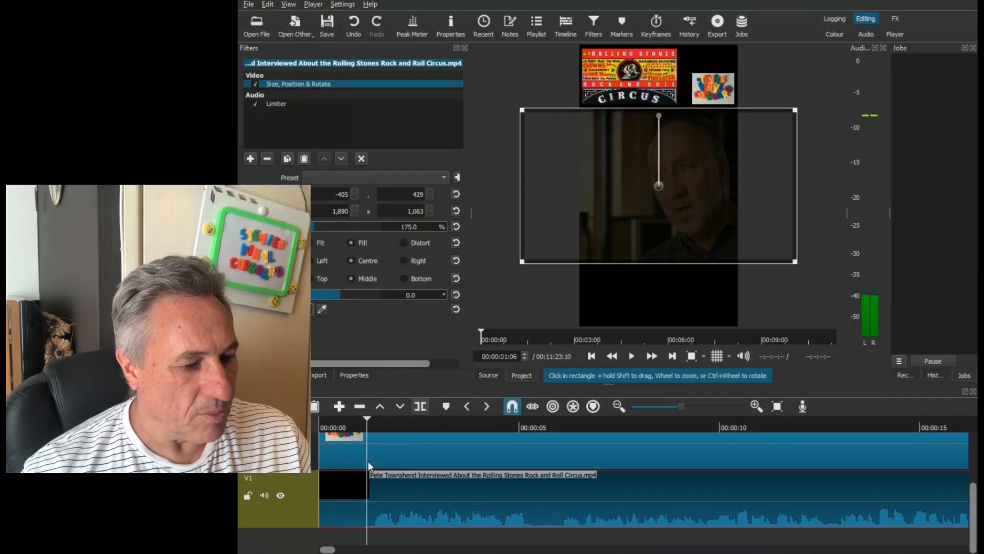
pyautogui.click(340, 505)
pyautogui.click(368, 497)
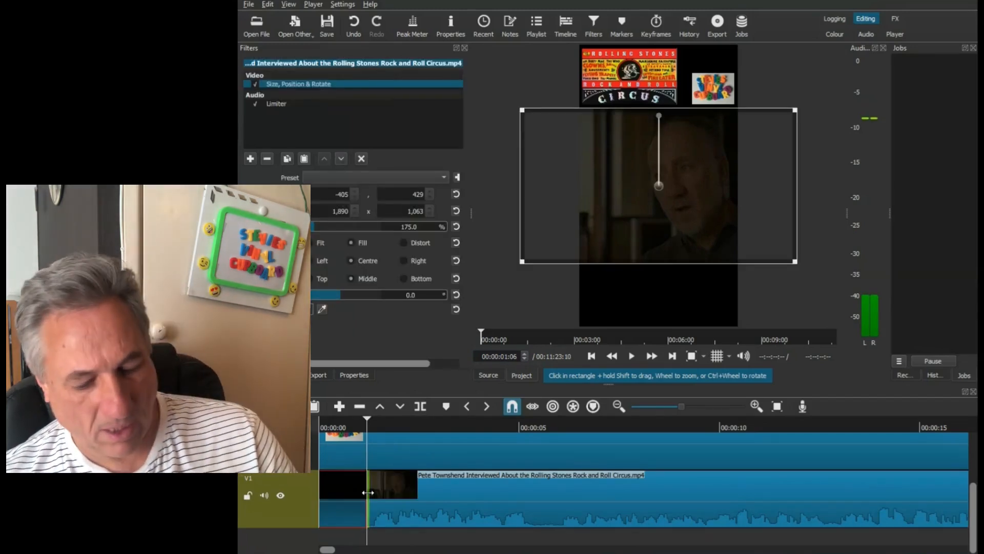
pyautogui.click(366, 498)
# - Move the trimmed interview clip to the very start of V1 and return the playhead to the beginning
pyautogui.moveTo(378, 503); pyautogui.dragTo(330, 503)
pyautogui.click(315, 420)
pyautogui.click(321, 419)
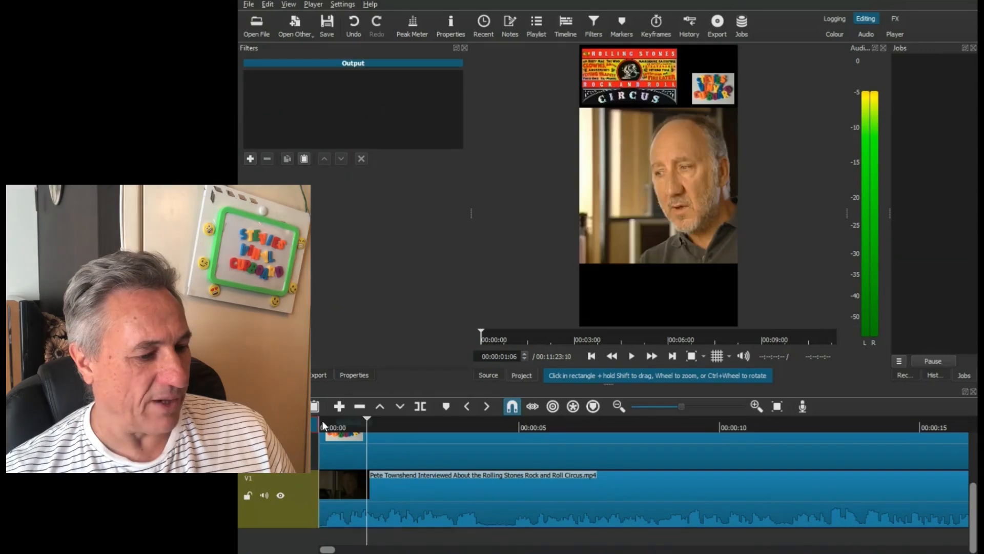
# - Play the opening of the project and split the interview clip on V1 at 00:00:05:11, at the end of the first pause
pyautogui.click(632, 357)
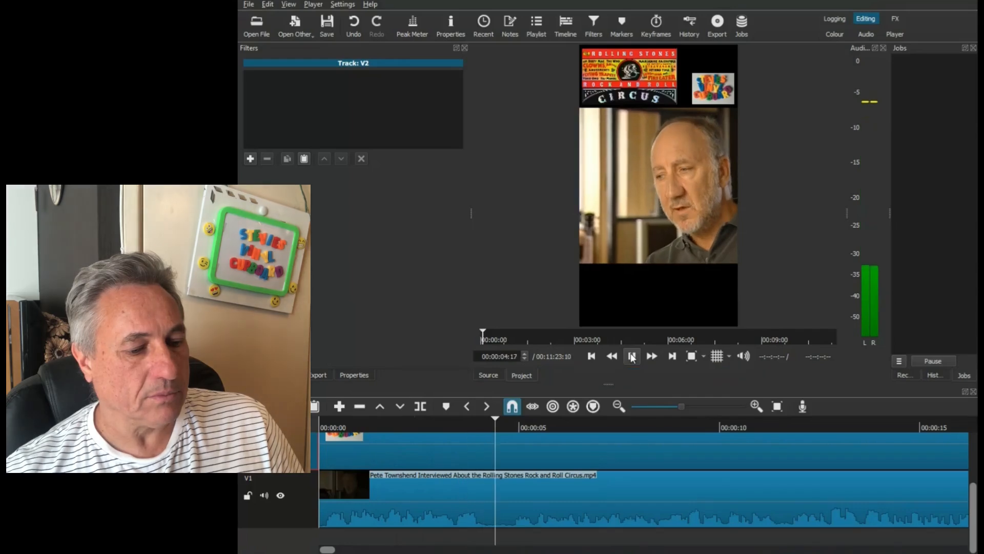
pyautogui.click(633, 356)
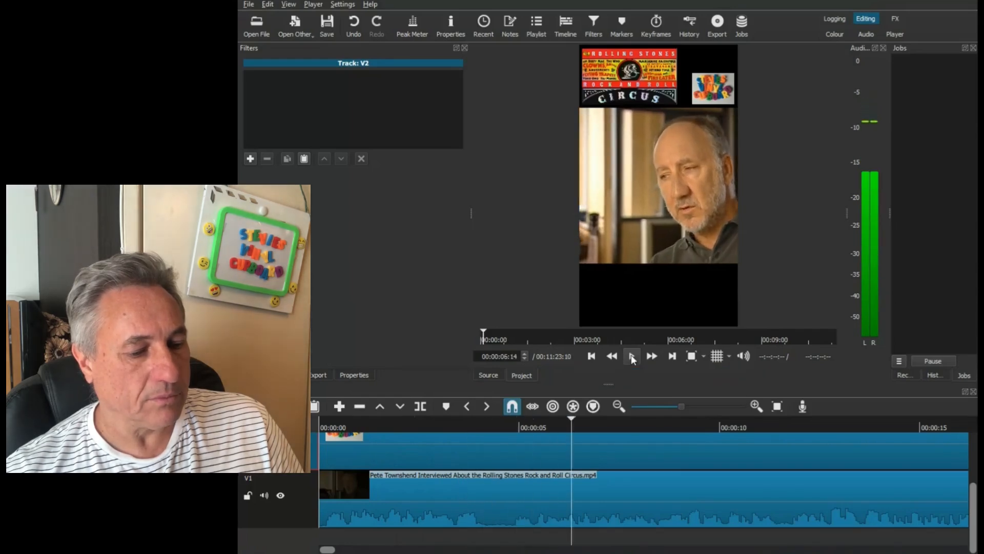
pyautogui.click(532, 427)
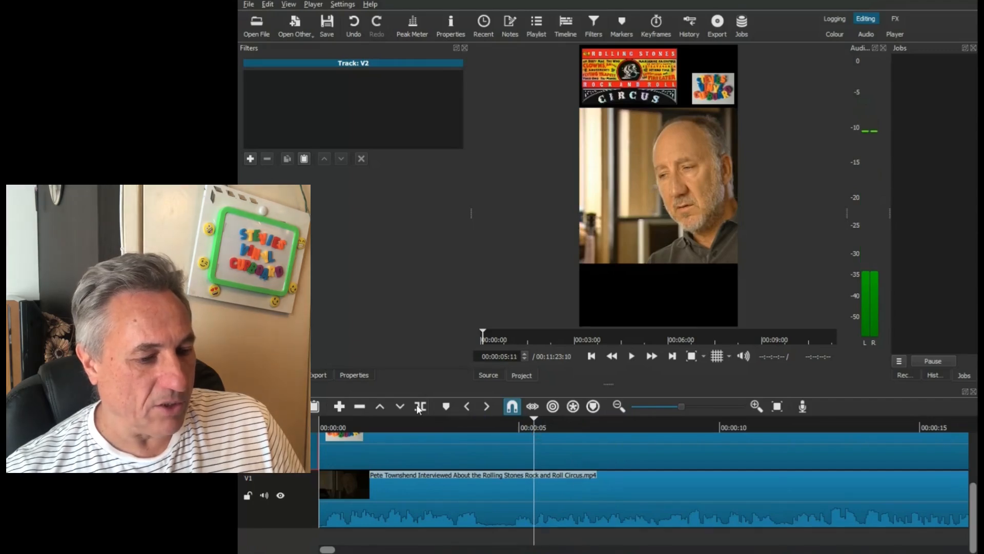
pyautogui.click(531, 425)
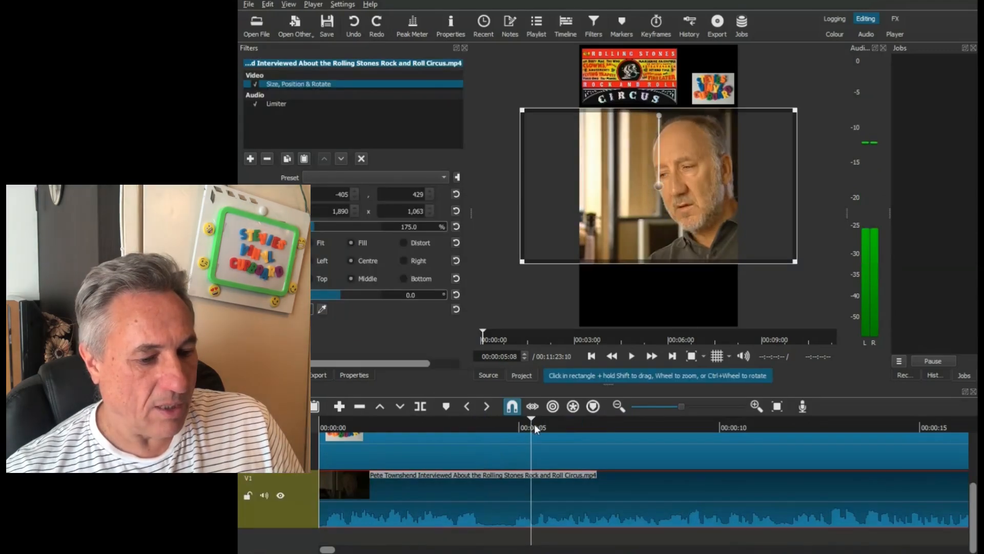
pyautogui.click(535, 424)
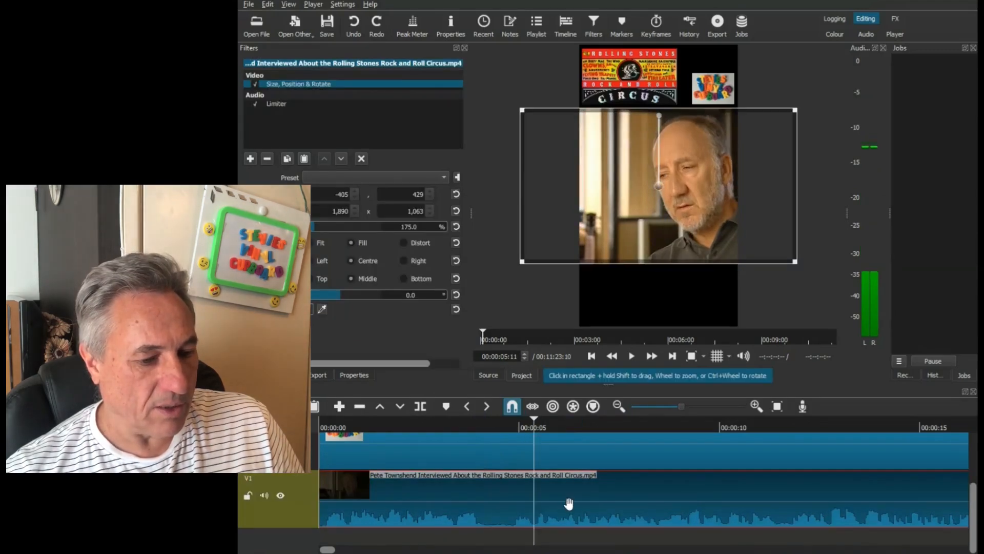
pyautogui.click(420, 406)
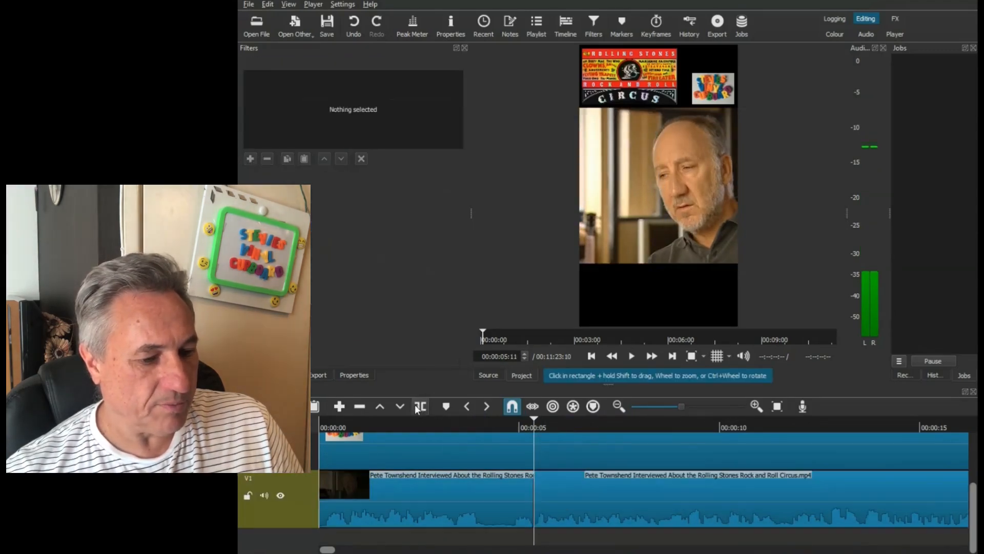
# - Split the interview clip on V1 at 00:00:04:05, remove the pause between the two cuts and close the gap
pyautogui.click(477, 424)
pyautogui.moveTo(477, 423); pyautogui.dragTo(486, 426)
pyautogui.click(509, 493)
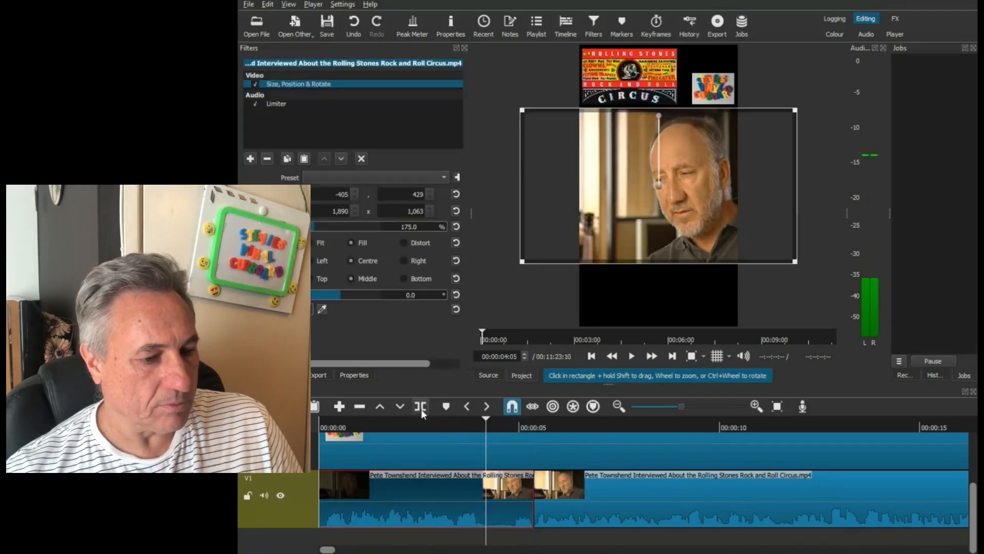
pyautogui.click(419, 406)
pyautogui.click(500, 498)
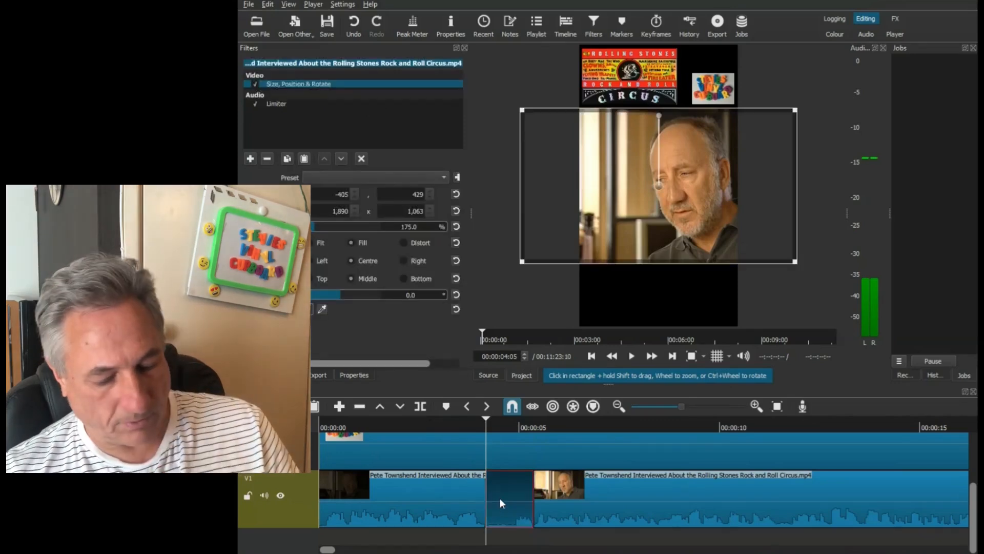
pyautogui.press('z')
pyautogui.moveTo(576, 513); pyautogui.dragTo(528, 516)
# - Play the project from near the start to check the first join and find the next pause after 00:00:20
pyautogui.click(327, 432)
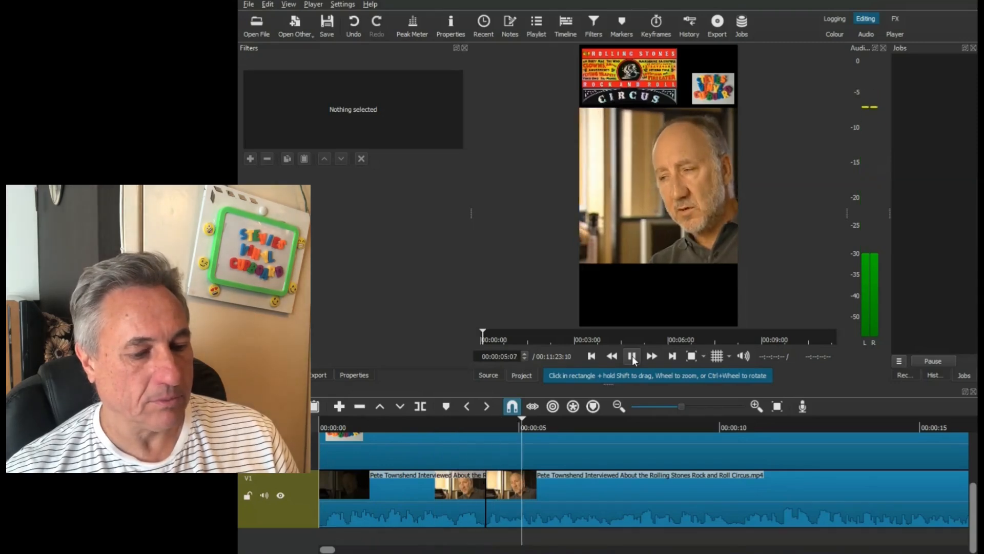
pyautogui.click(632, 356)
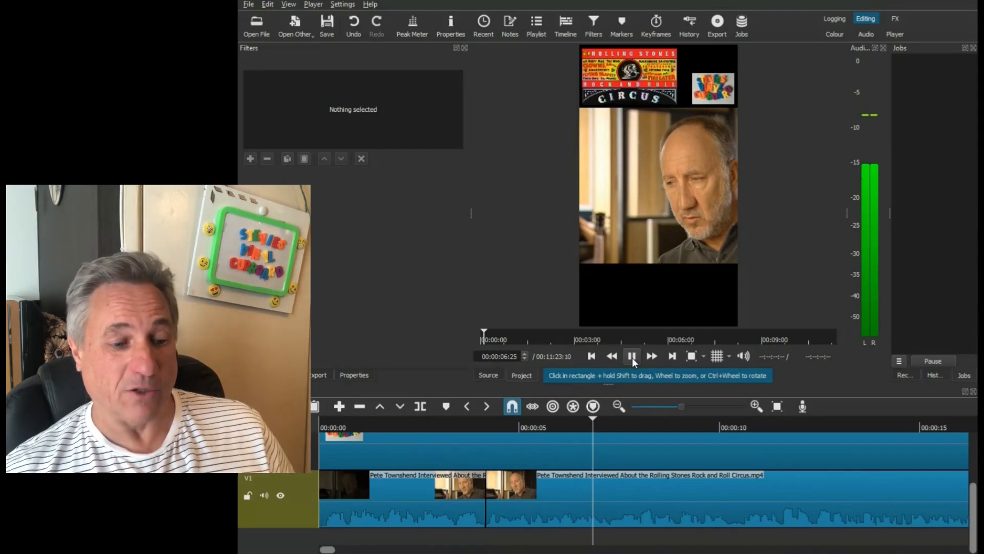
pyautogui.click(633, 358)
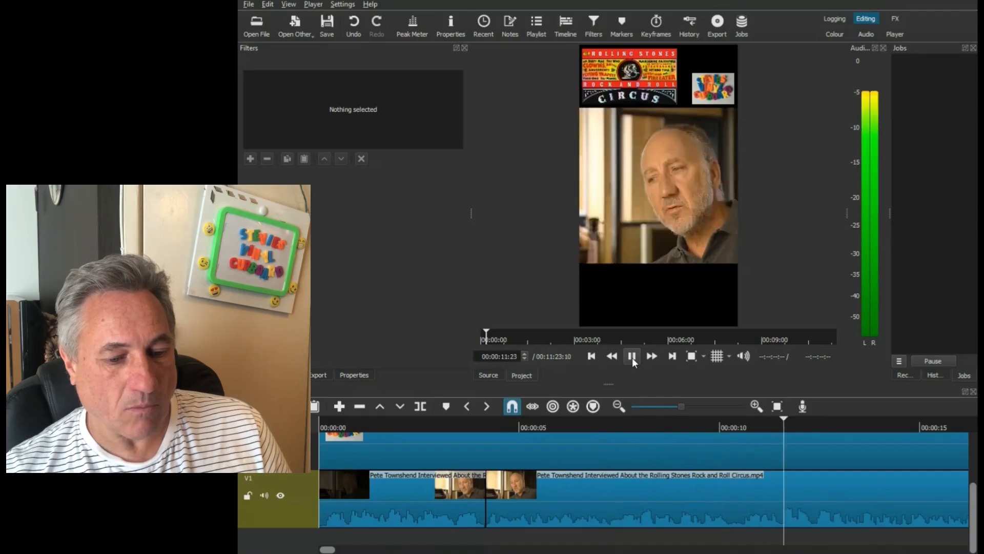
pyautogui.moveTo(328, 550); pyautogui.dragTo(342, 550)
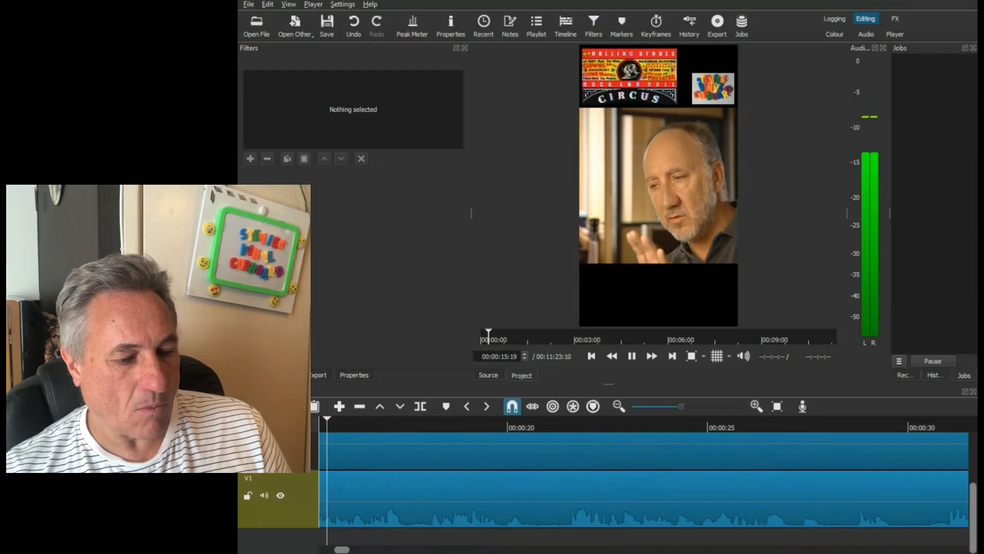
pyautogui.click(633, 357)
# - Split the interview clip on V1 at 00:00:20:27 and overlap the part after the cut onto the previous part to create a transition
pyautogui.click(559, 423)
pyautogui.click(576, 496)
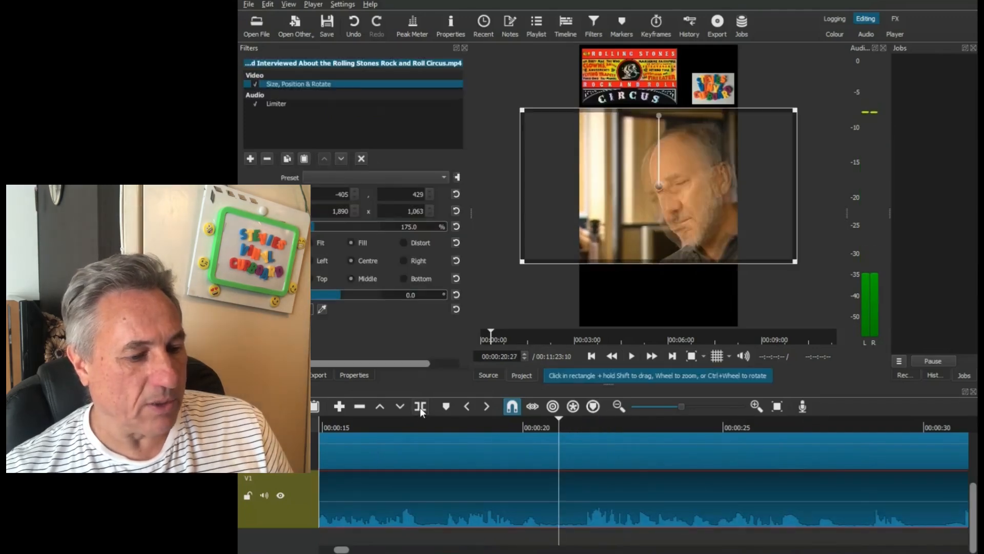
pyautogui.click(420, 406)
pyautogui.moveTo(641, 507); pyautogui.dragTo(577, 482)
# - Play through the new transition and the speech following it to locate the next pause on V1
pyautogui.click(487, 428)
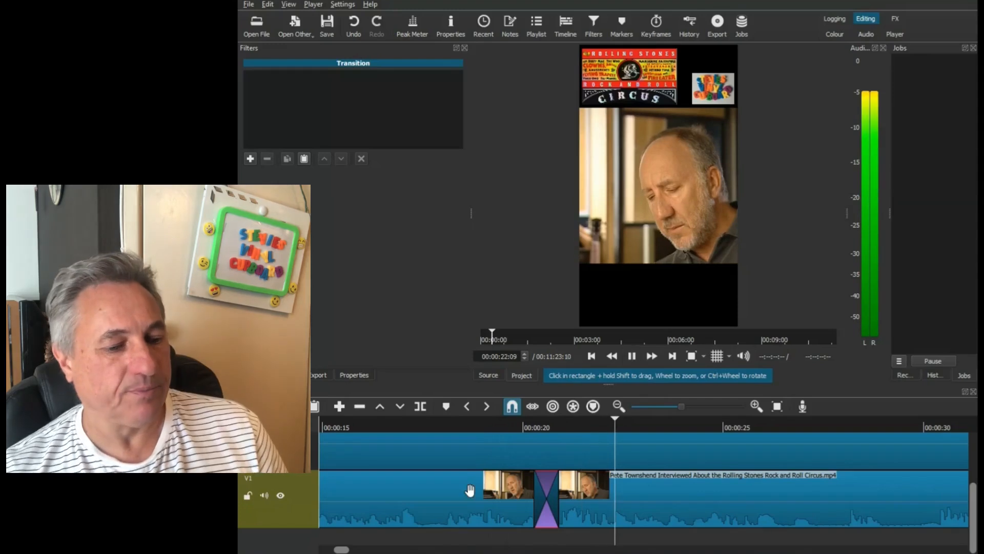
pyautogui.moveTo(342, 551); pyautogui.dragTo(347, 551)
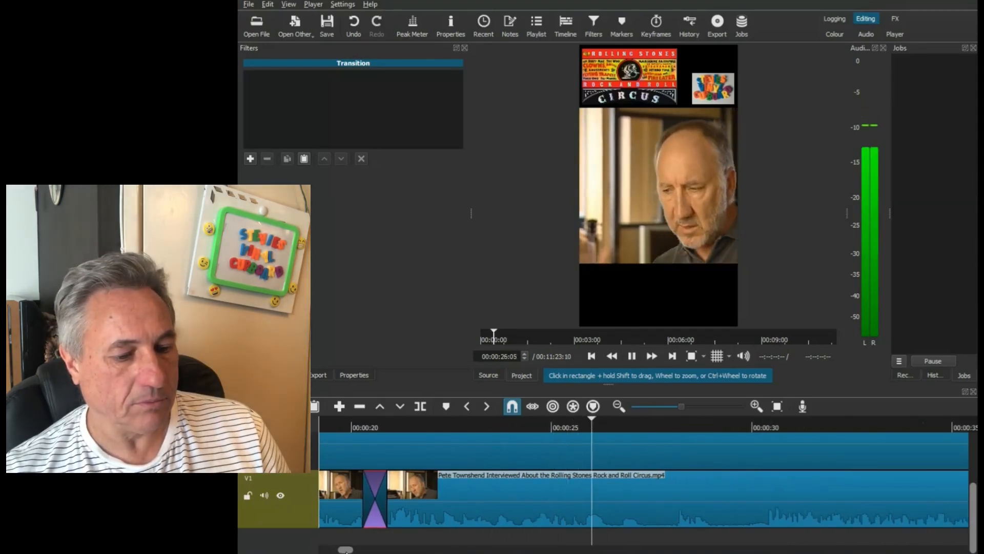
pyautogui.moveTo(347, 552); pyautogui.dragTo(347, 552)
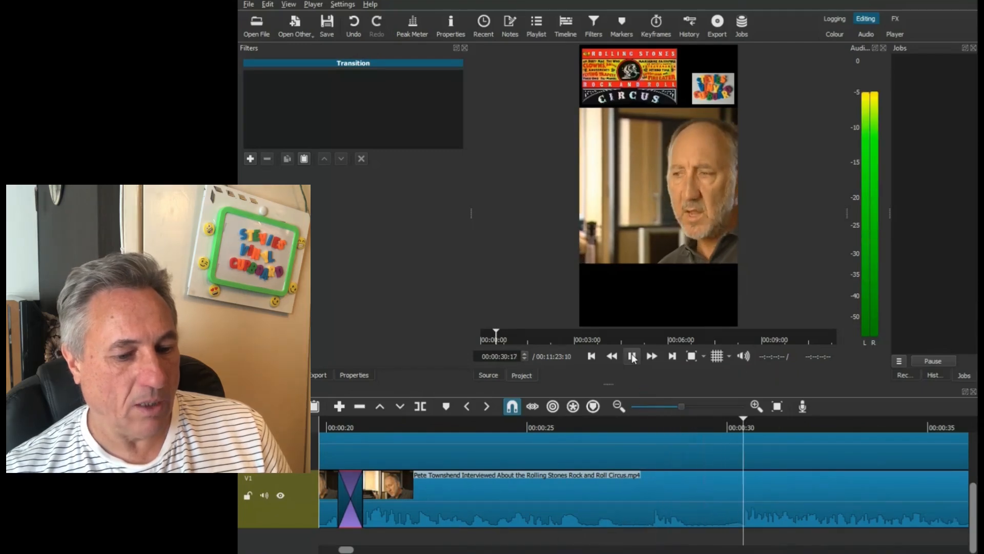
pyautogui.click(633, 357)
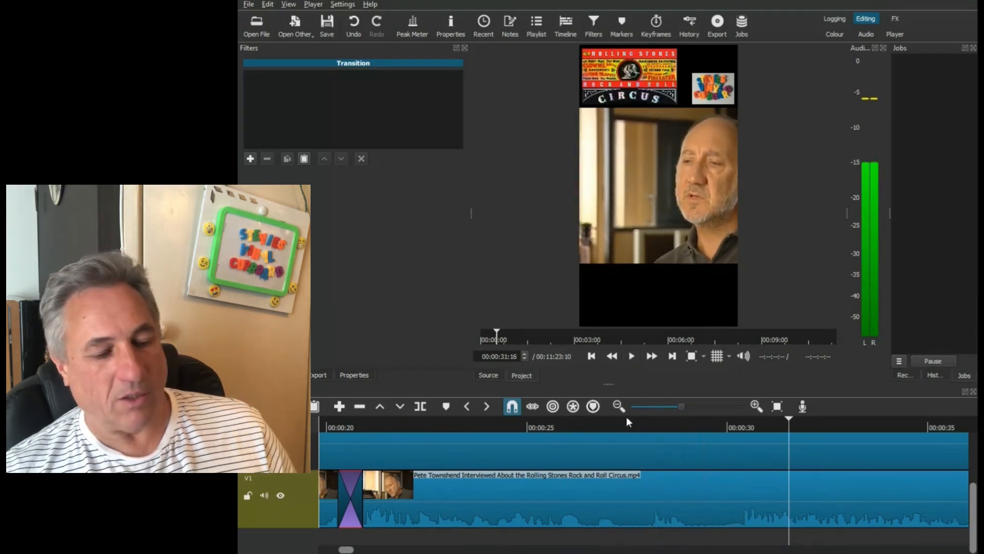
pyautogui.click(433, 425)
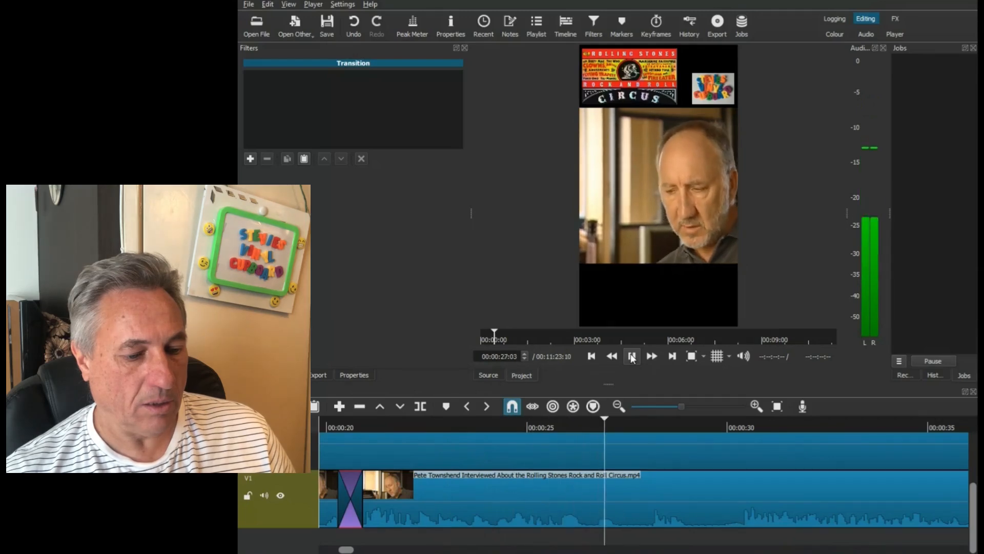
pyautogui.click(631, 356)
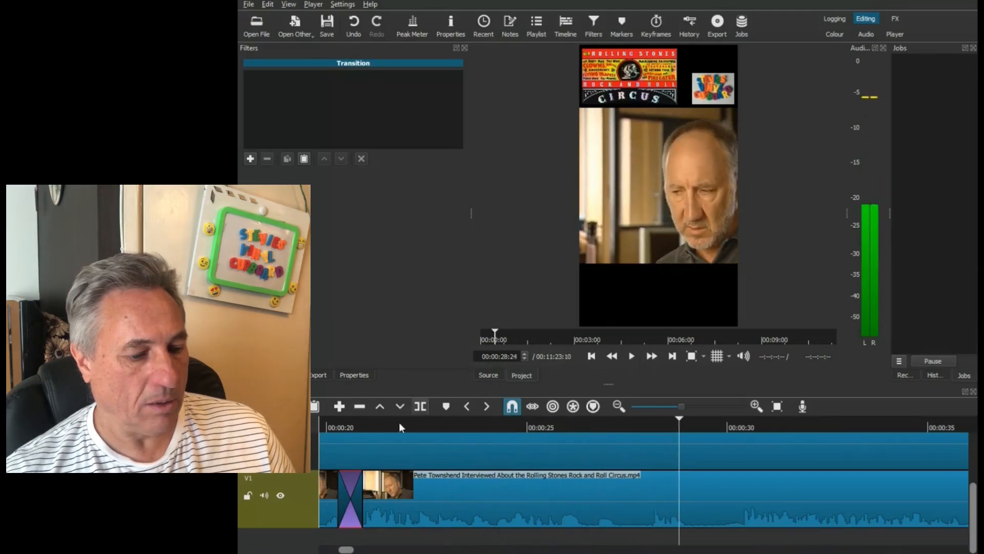
# - Split the interview clip on V1 at 00:00:26:12 and again at 00:00:28:03 to isolate the unwanted section
pyautogui.click(584, 424)
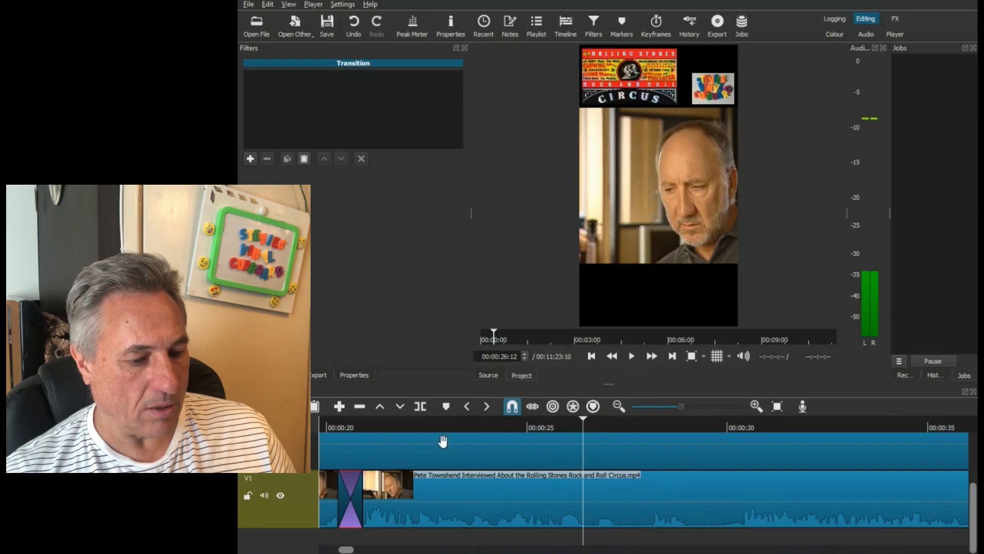
pyautogui.click(420, 406)
pyautogui.click(648, 447)
pyautogui.click(648, 424)
pyautogui.click(651, 424)
pyautogui.click(422, 408)
# - Delete the isolated section starting at 00:00:26:12 and move the following clip back to close the gap
pyautogui.click(602, 503)
pyautogui.press('Delete')
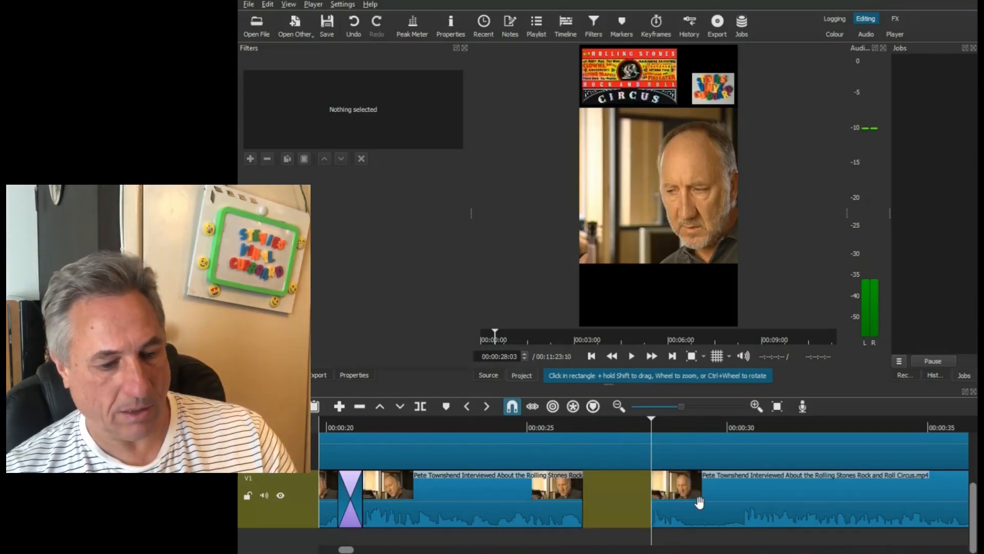
pyautogui.moveTo(717, 513); pyautogui.dragTo(621, 509)
# - Play across the new join and split the following V1 clip at 00:00:27:13 and 00:00:28:20 around the remaining pause
pyautogui.click(540, 426)
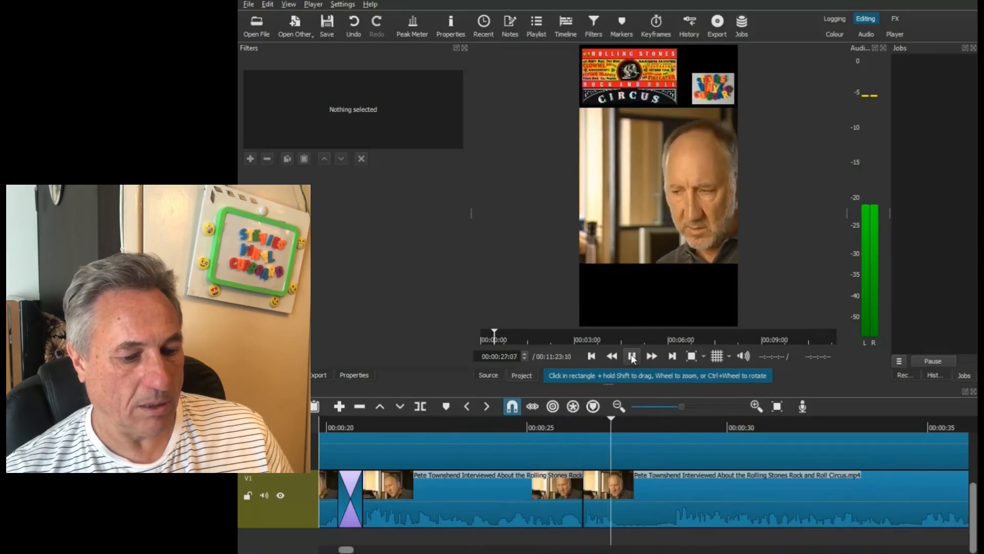
pyautogui.click(632, 357)
pyautogui.click(623, 426)
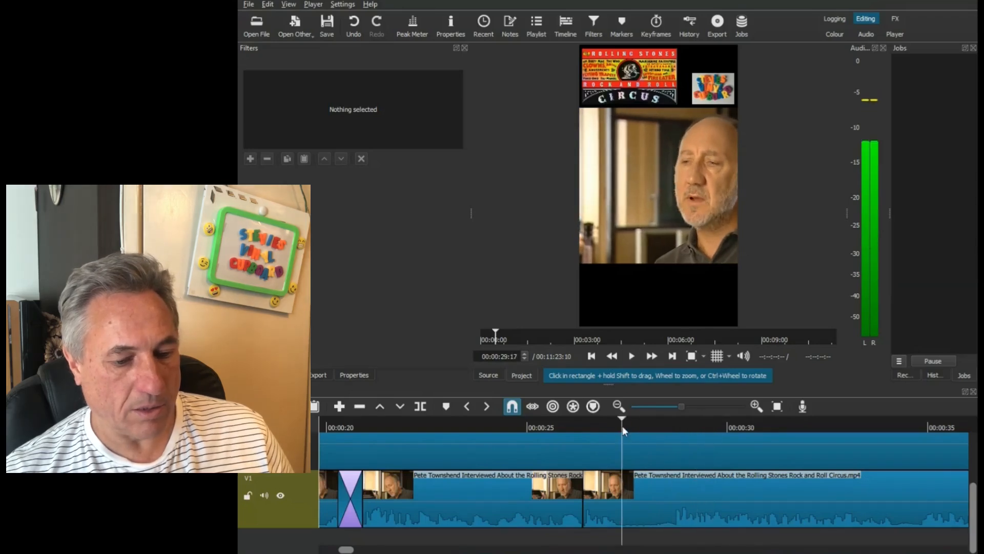
pyautogui.click(626, 428)
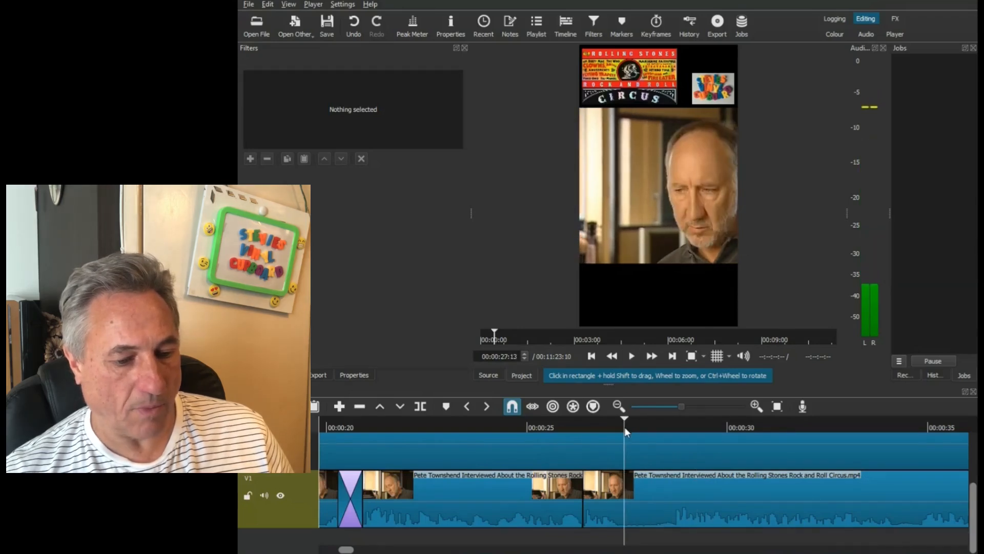
pyautogui.click(420, 406)
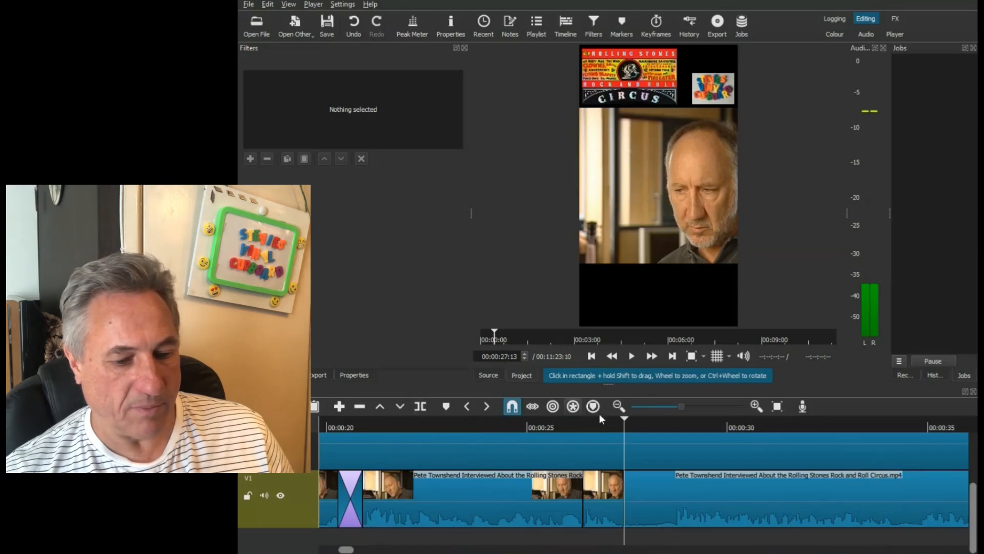
pyautogui.moveTo(669, 424); pyautogui.dragTo(674, 425)
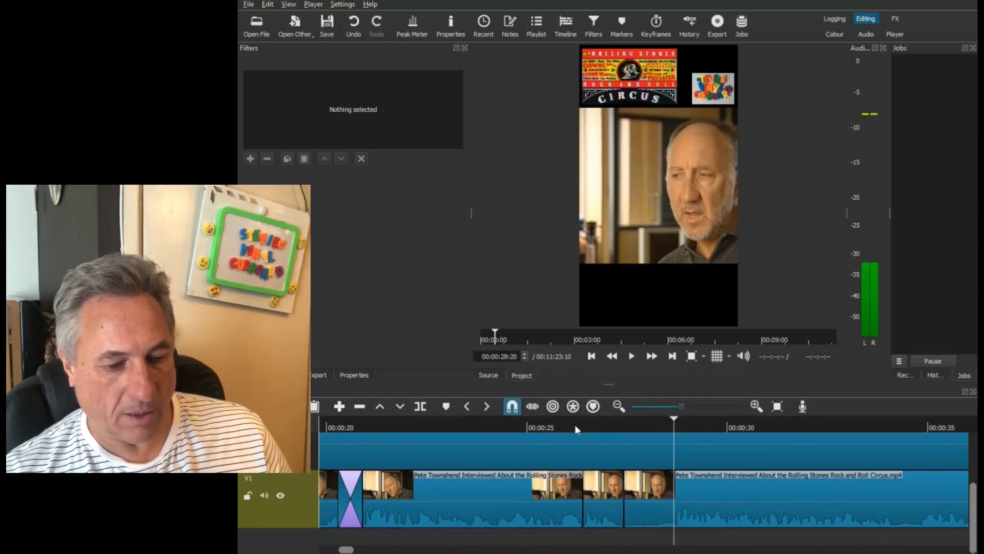
pyautogui.click(419, 406)
# - Remove the short pause segment starting at 00:00:27:13 and move the following clip back against the previous one
pyautogui.click(644, 510)
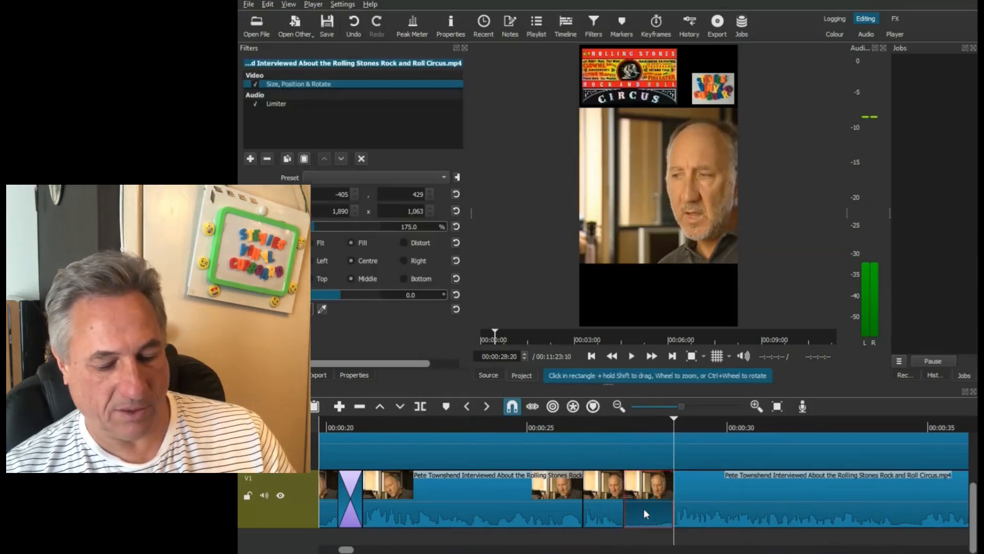
pyautogui.press('z')
pyautogui.moveTo(743, 518); pyautogui.dragTo(645, 513)
# - Play from before the latest cuts to the end of the first short's footage on V1 to check the edits
pyautogui.click(518, 429)
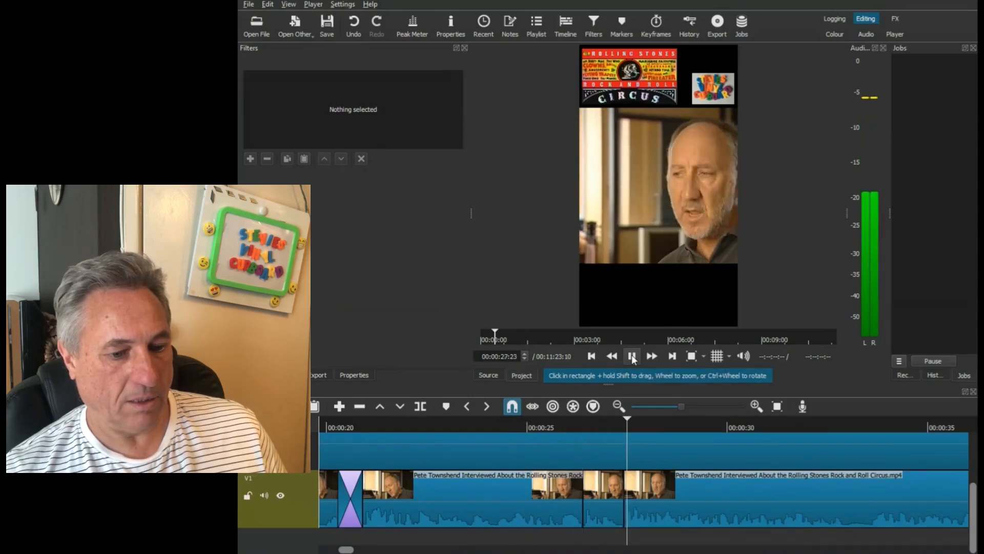
pyautogui.moveTo(346, 550); pyautogui.dragTo(355, 551)
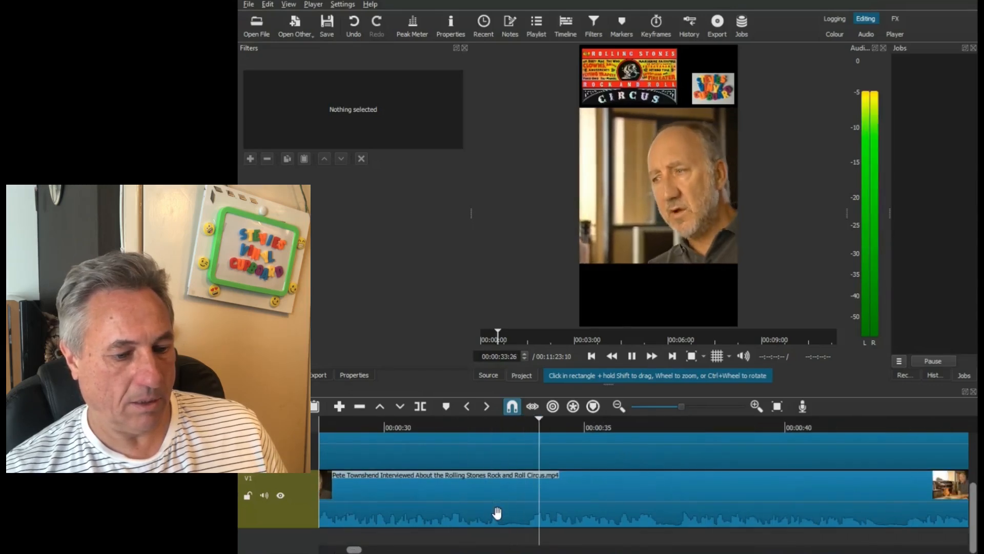
pyautogui.moveTo(352, 552); pyautogui.dragTo(355, 552)
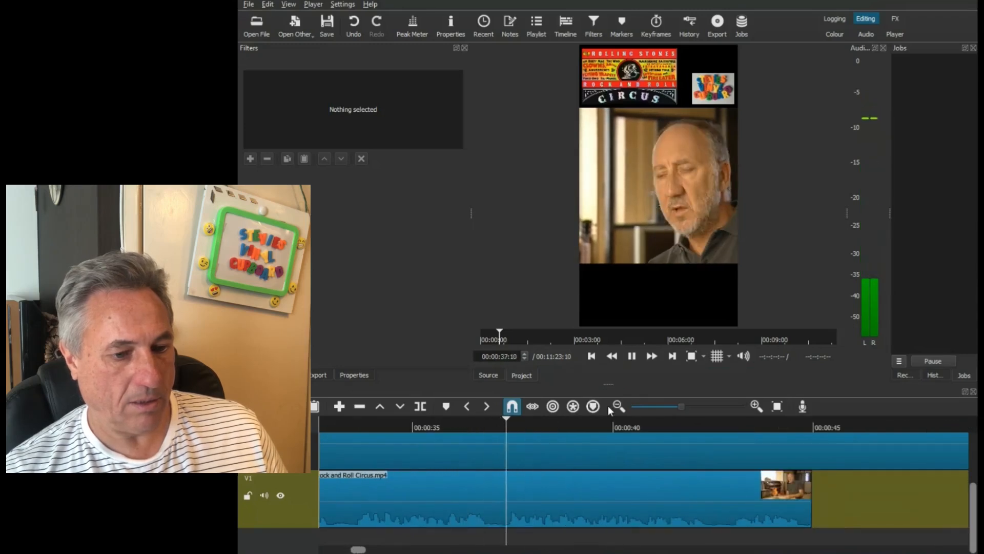
pyautogui.click(633, 356)
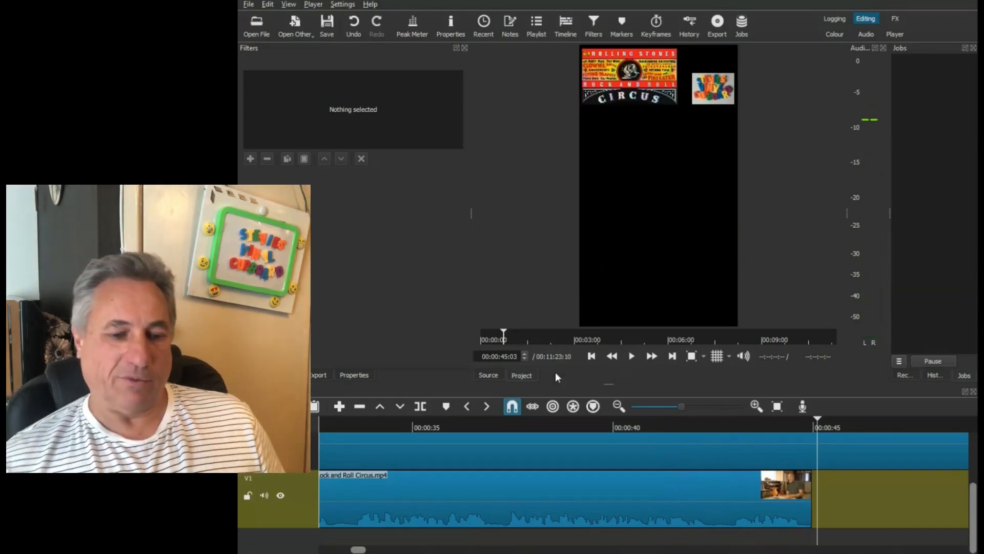
# - Play the remaining interview clip after the gap on V1 up to 00:01:12:23 to review its content, and return to its beginning
pyautogui.hscroll(5, 588, 456)
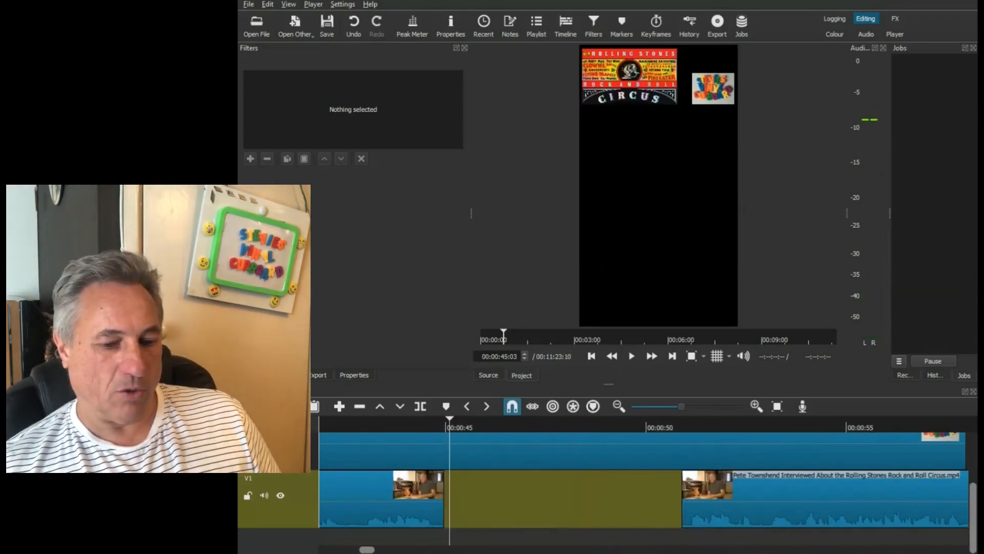
pyautogui.click(626, 426)
pyautogui.click(632, 357)
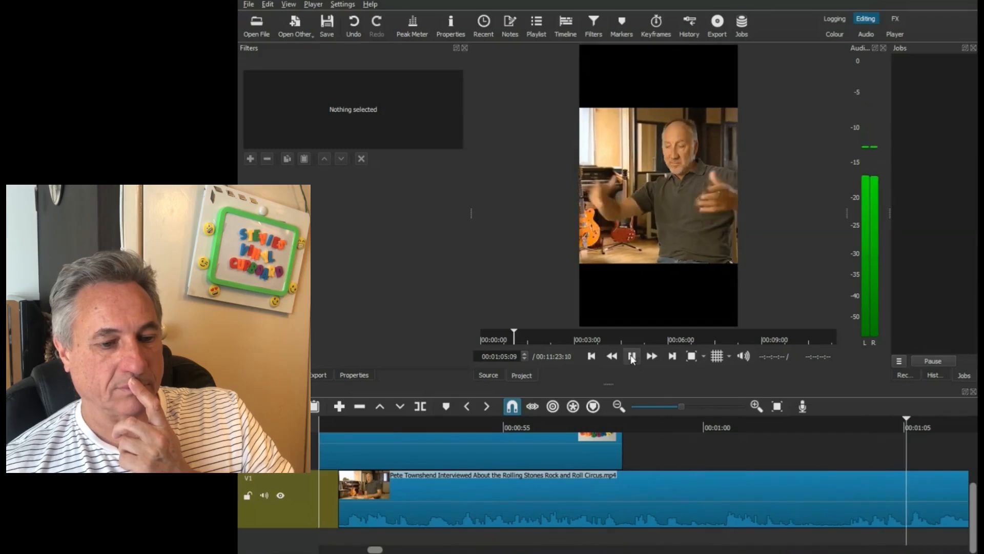
pyautogui.moveTo(380, 549); pyautogui.dragTo(393, 549)
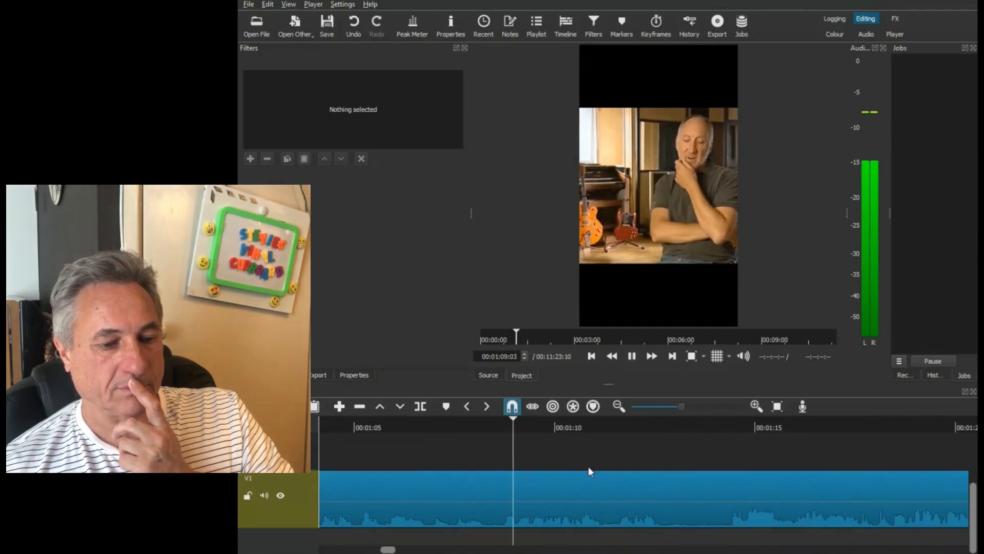
pyautogui.click(634, 357)
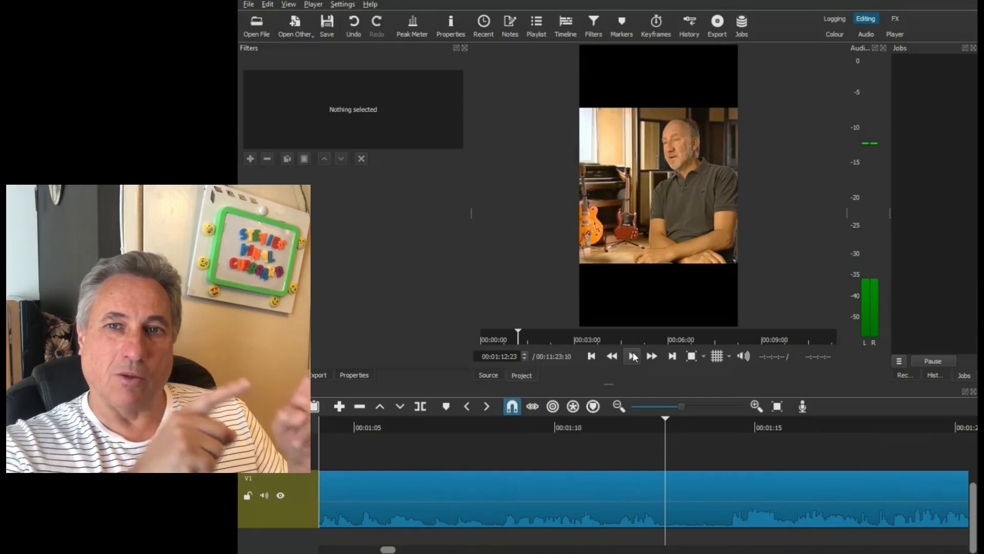
pyautogui.moveTo(388, 550); pyautogui.dragTo(367, 551)
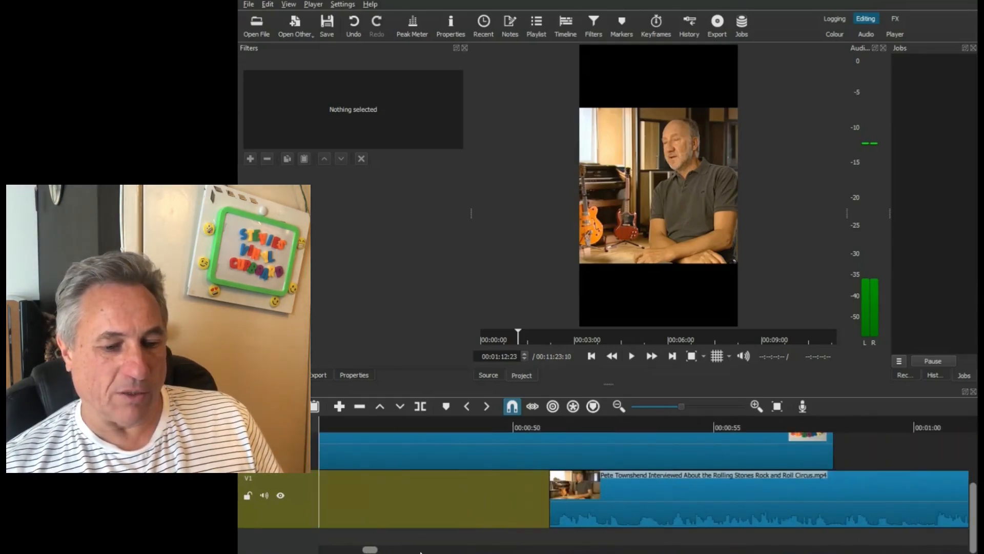
# - Delete the leftover interview clip on V1 and trim the overlay images above to the end of the first short's footage at 00:00:44:29
pyautogui.click(594, 506)
pyautogui.press('Delete')
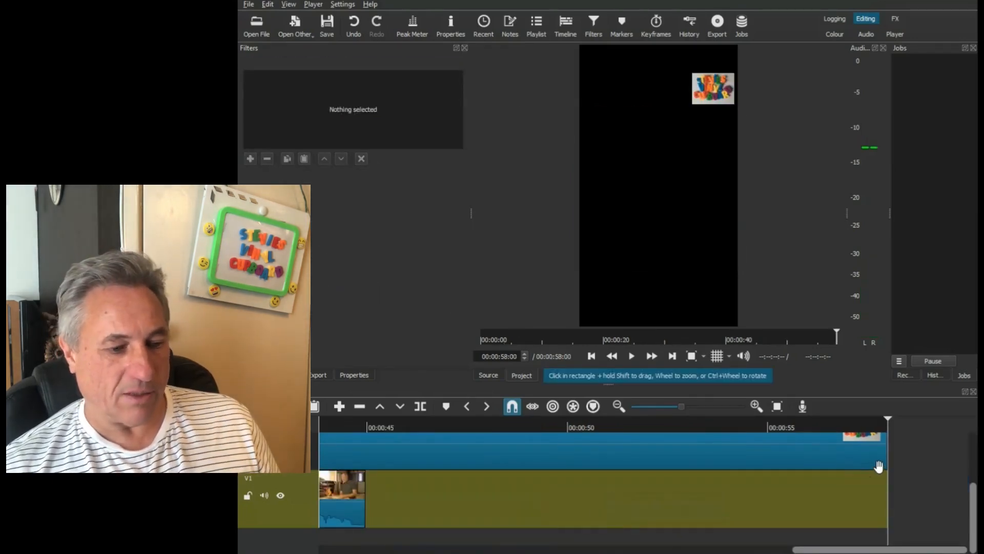
pyautogui.moveTo(885, 464); pyautogui.dragTo(404, 464)
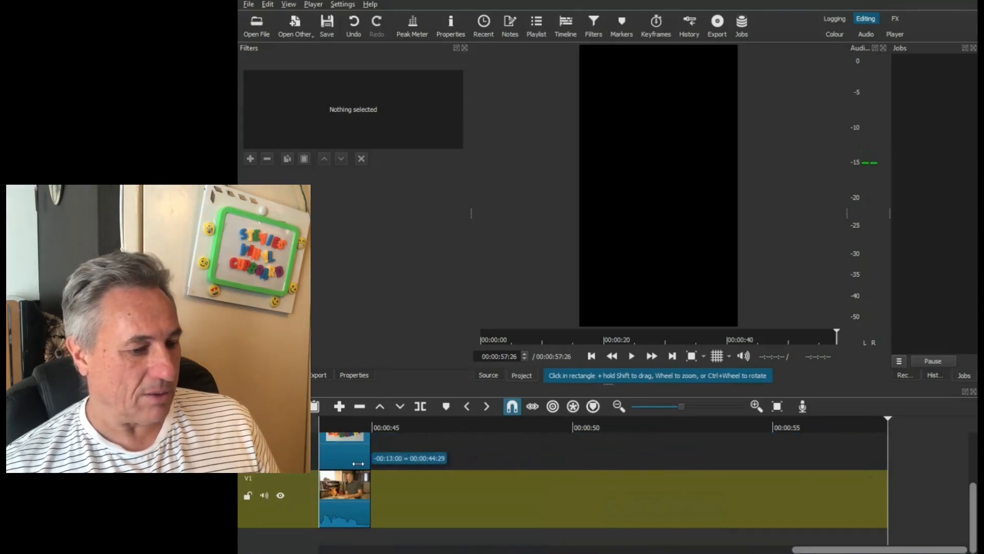
pyautogui.moveTo(974, 502); pyautogui.dragTo(974, 463)
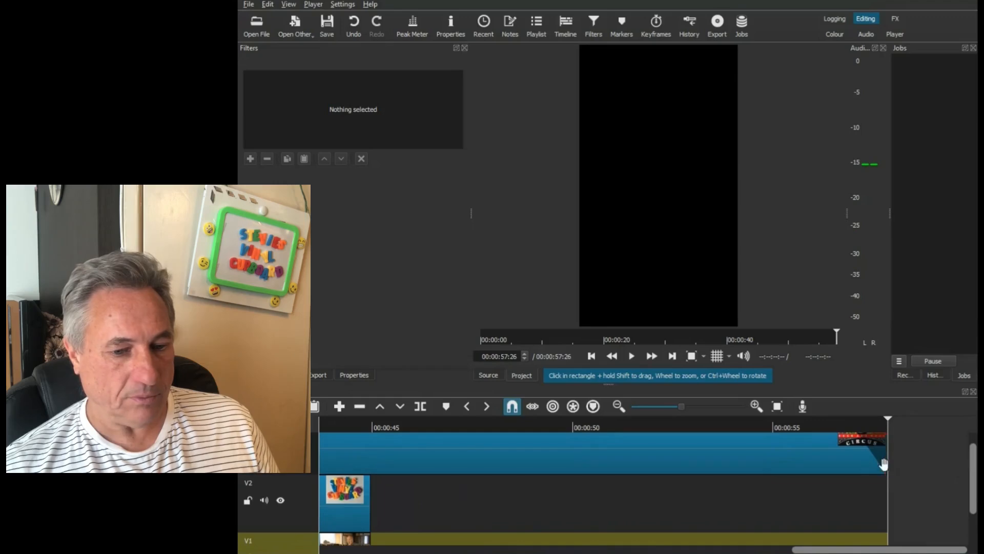
pyautogui.moveTo(886, 464)
pyautogui.mouseDown()
pyautogui.moveTo(812, 469)
pyautogui.moveTo(878, 464)
pyautogui.mouseUp()
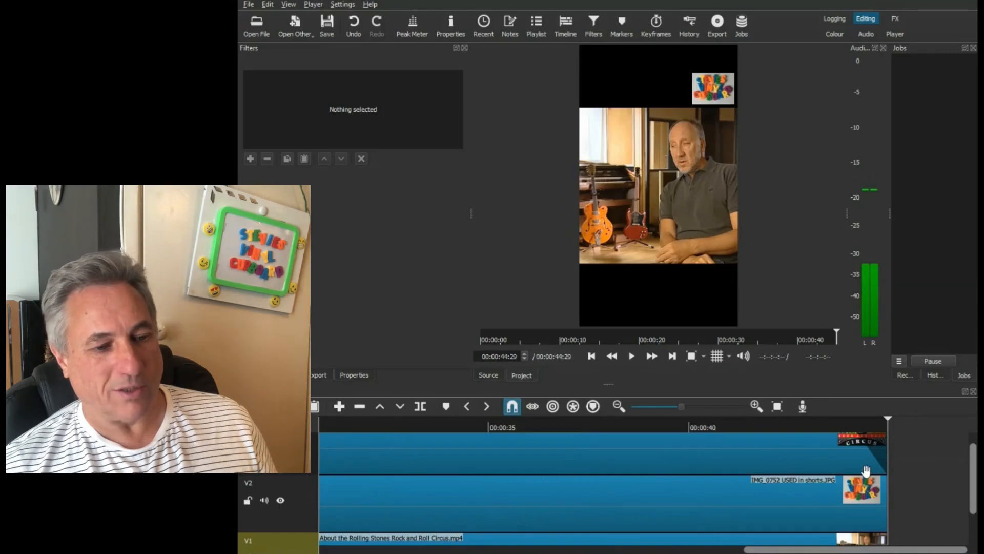
# - Export the timeline as an MP4 named "Pete Townshend - The Rolling Stones Rock and Roll Circus pt6" beside the earlier parts
pyautogui.moveTo(887, 550); pyautogui.dragTo(463, 550)
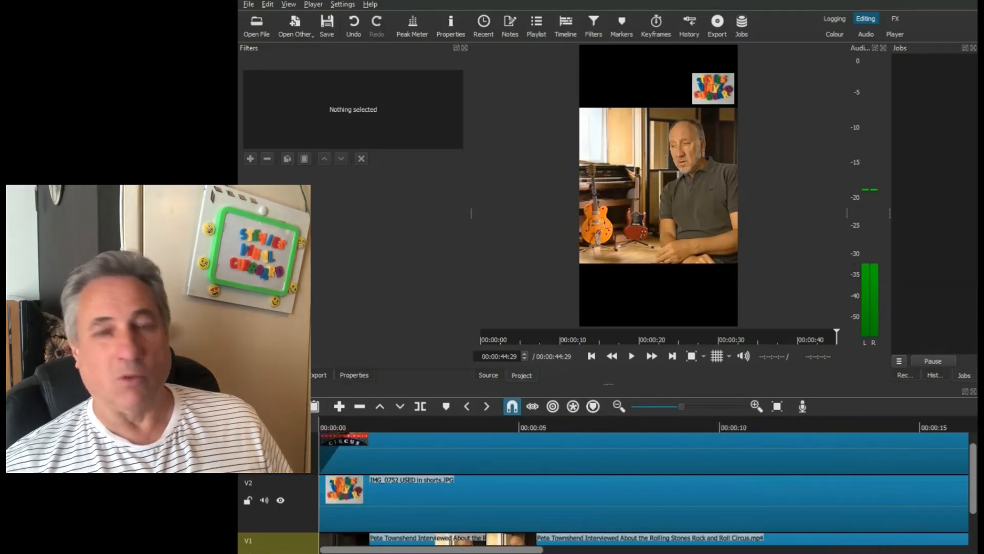
pyautogui.click(320, 377)
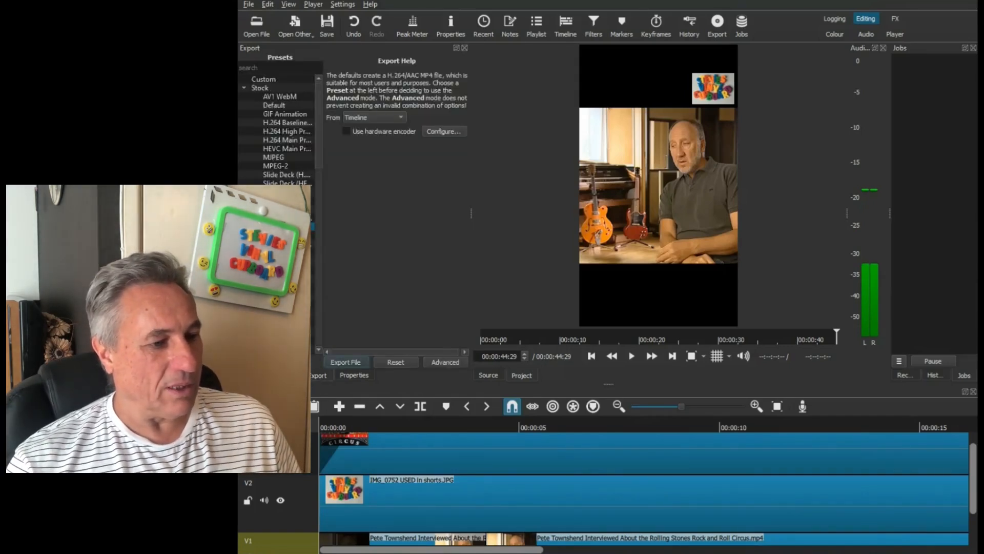
pyautogui.click(347, 362)
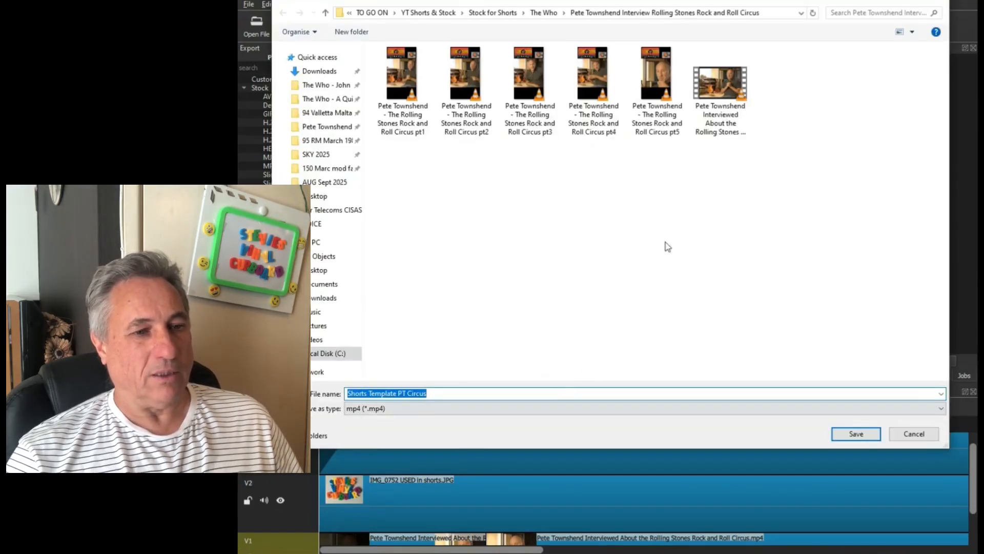
pyautogui.click(658, 128)
pyautogui.click(558, 393)
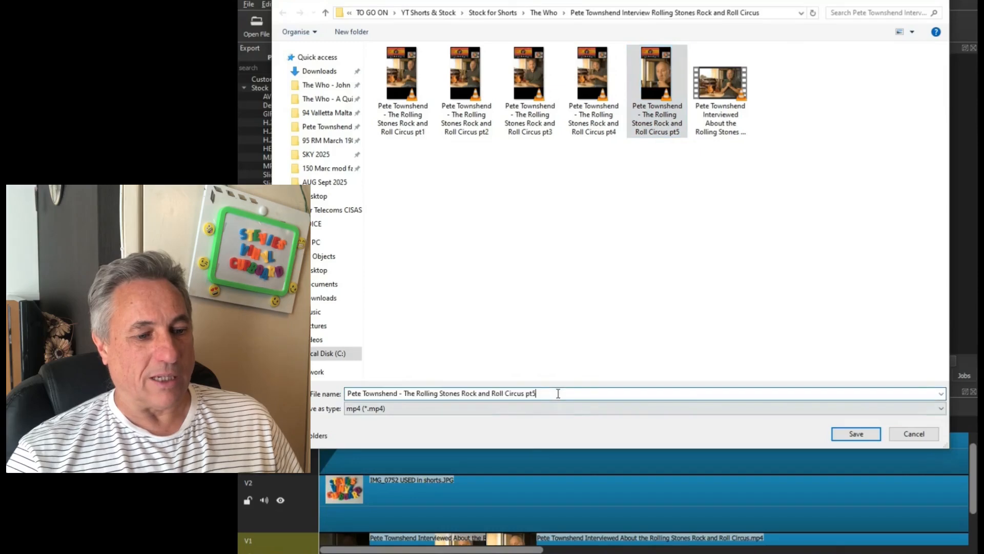
pyautogui.press('BackSpace')
pyautogui.write('6')
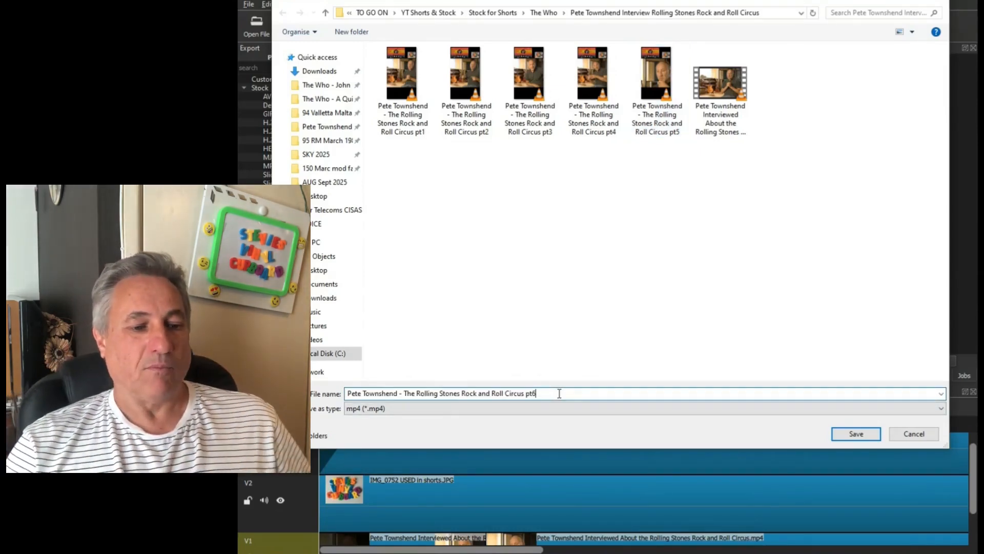
pyautogui.press('Return')
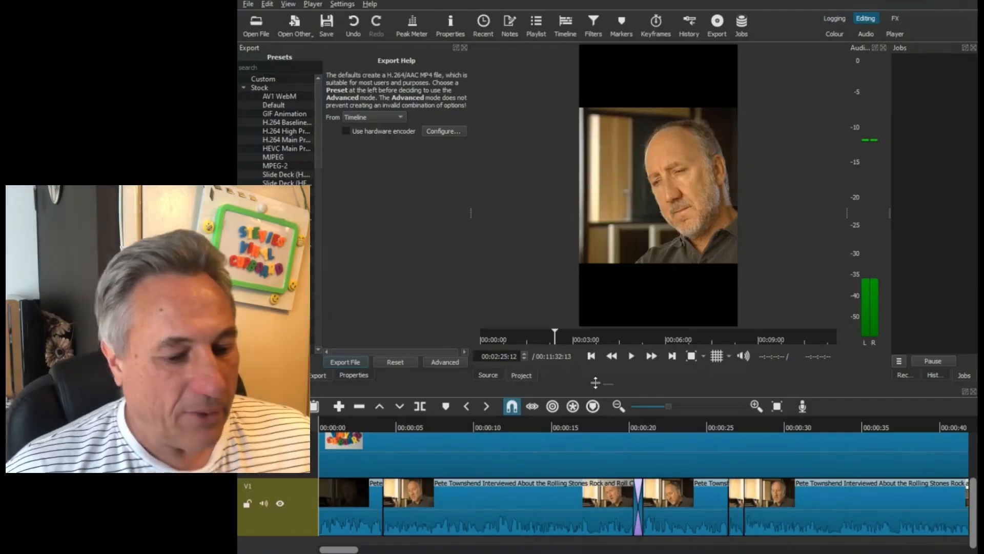
# - Delete all the first short's clips from V1, keeping the remaining interview clip after the gap
pyautogui.click(617, 406)
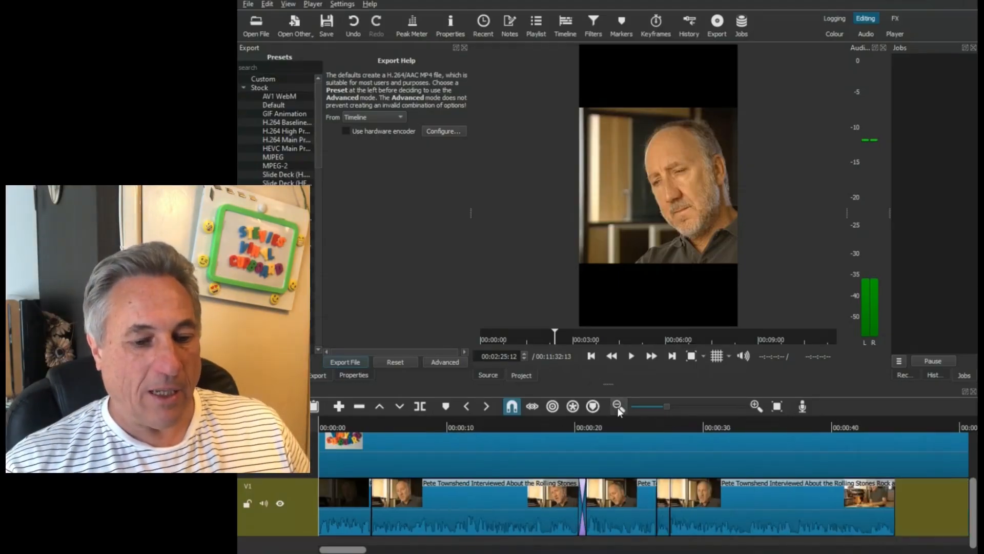
pyautogui.moveTo(466, 550); pyautogui.dragTo(332, 551)
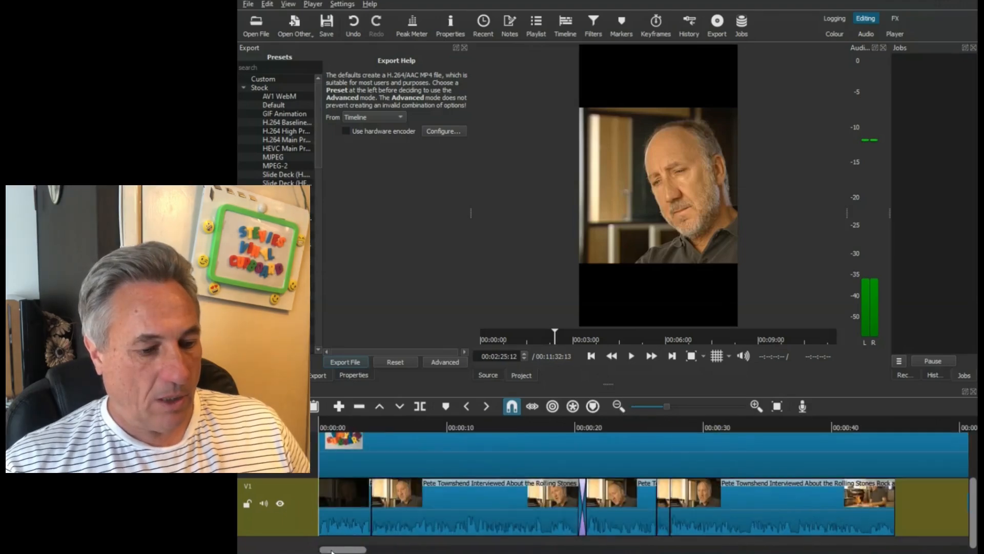
pyautogui.click(642, 421)
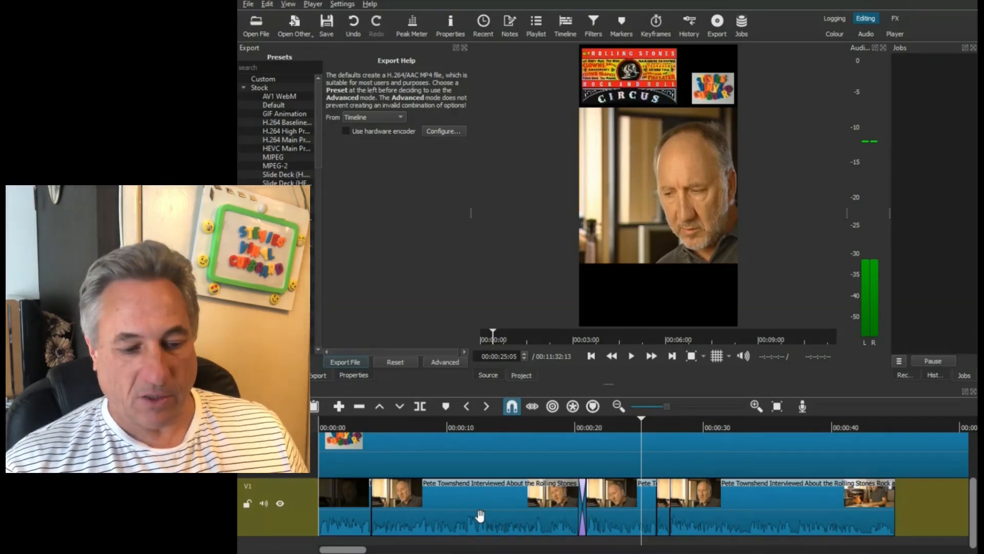
pyautogui.moveTo(343, 550)
pyautogui.mouseDown()
pyautogui.moveTo(472, 549)
pyautogui.moveTo(343, 549)
pyautogui.mouseUp()
pyautogui.click(343, 508)
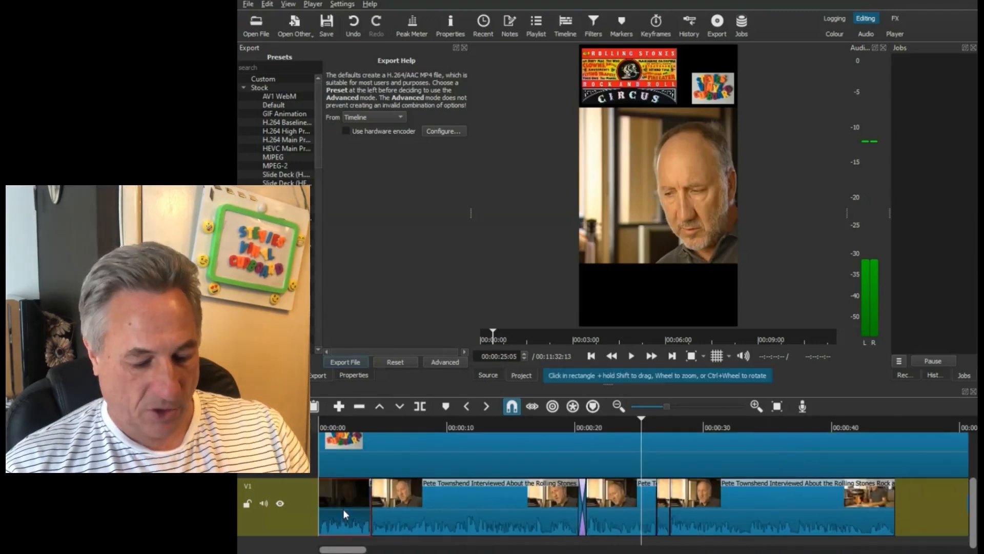
pyautogui.press('Delete')
pyautogui.click(459, 517)
pyautogui.press('Delete')
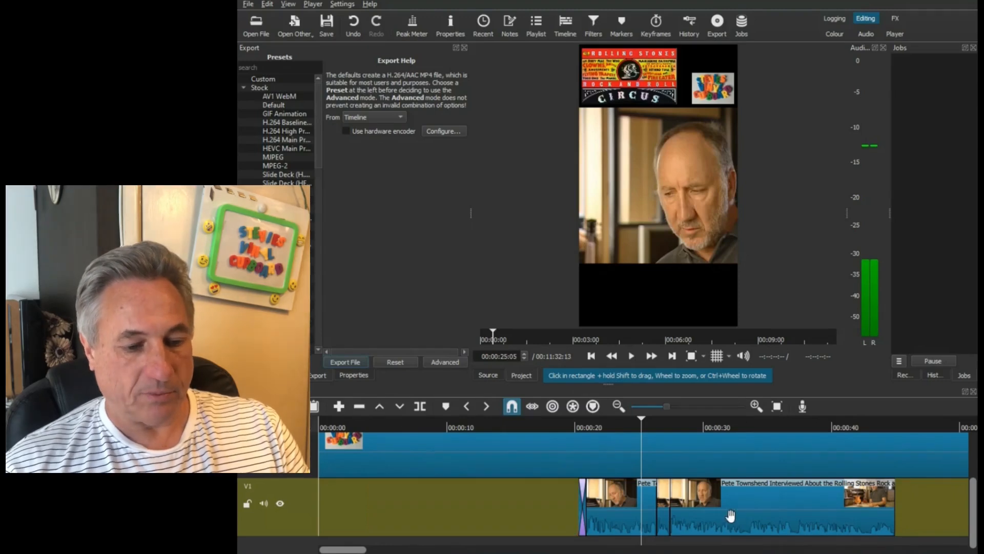
pyautogui.click(732, 517)
pyautogui.press('Delete')
pyautogui.click(665, 517)
pyautogui.press('Delete')
pyautogui.click(623, 514)
pyautogui.press('Delete')
# - Move the remaining interview clip on V1 to the very start of the timeline
pyautogui.moveTo(343, 550); pyautogui.dragTo(371, 549)
pyautogui.moveTo(732, 521); pyautogui.dragTo(353, 519)
pyautogui.moveTo(422, 514); pyautogui.dragTo(323, 511)
pyautogui.moveTo(367, 550)
pyautogui.mouseDown()
pyautogui.moveTo(386, 553)
pyautogui.moveTo(350, 551)
pyautogui.mouseUp()
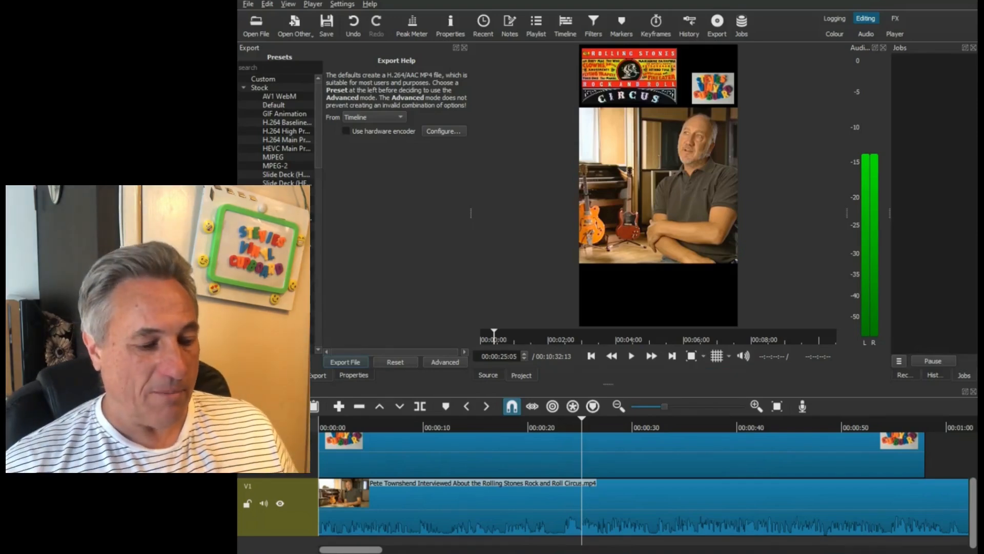
# - Play the opening seconds of the moved clip, and review the stretch from 00:01:21:21 to 00:01:30:17 for an end point
pyautogui.press('Home')
pyautogui.click(632, 356)
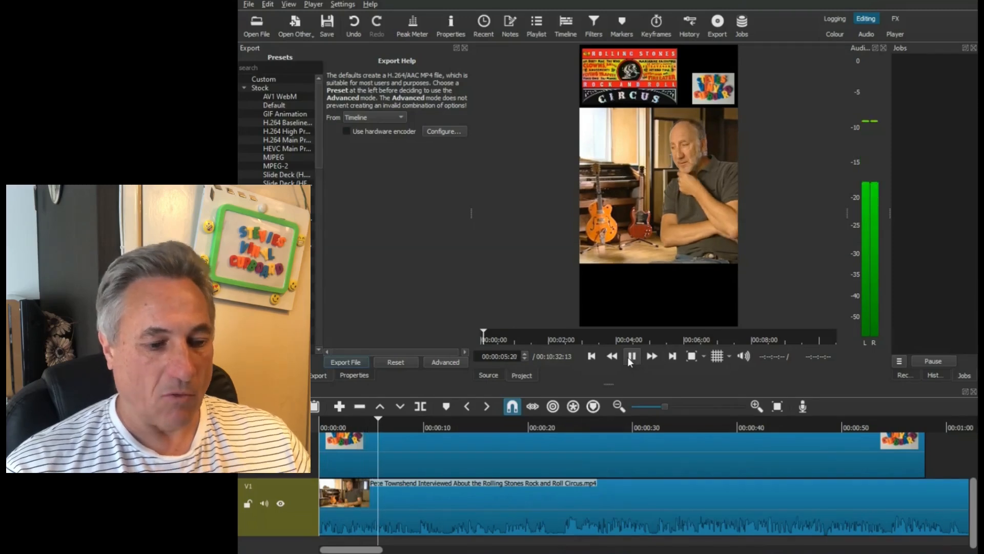
pyautogui.click(631, 359)
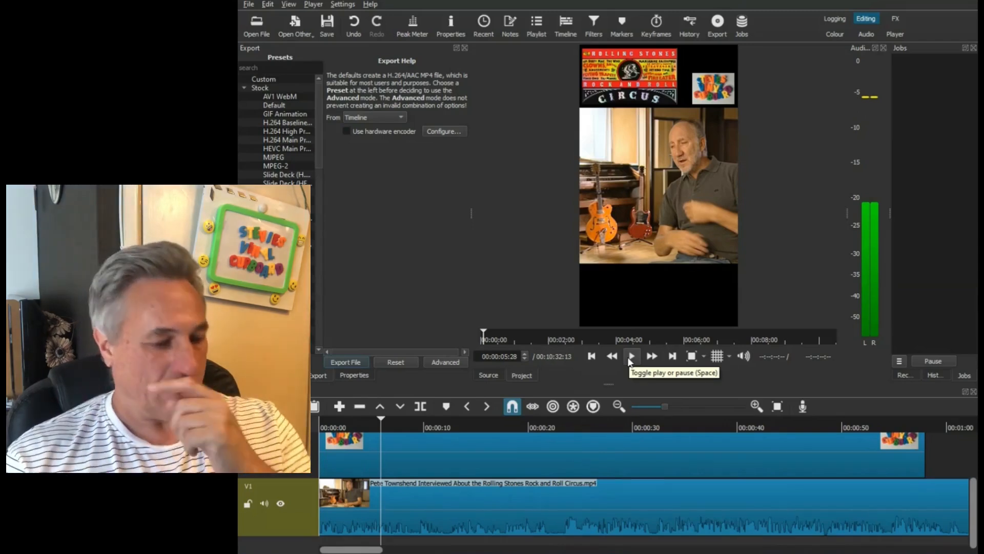
pyautogui.moveTo(376, 551); pyautogui.dragTo(404, 551)
pyautogui.hscroll(5, 631, 452)
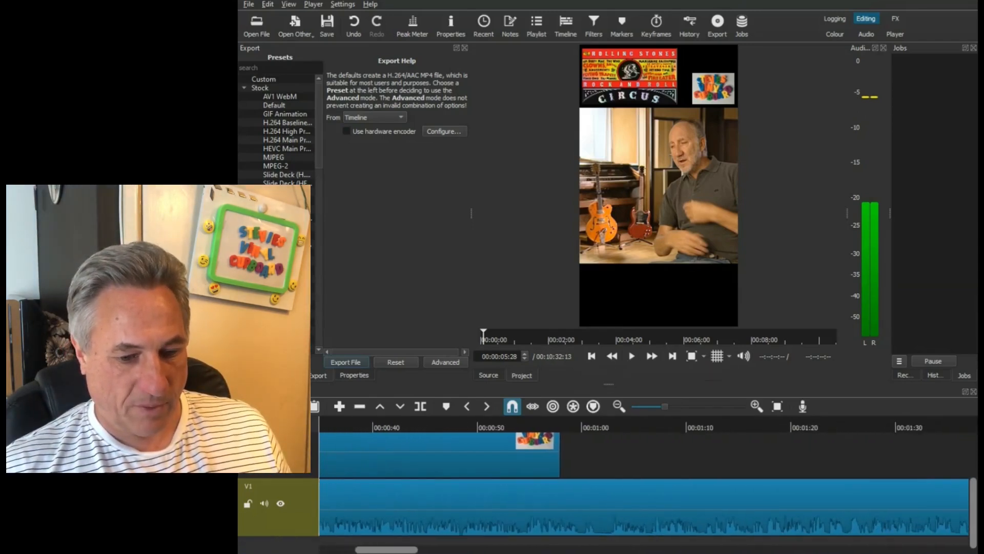
pyautogui.click(612, 426)
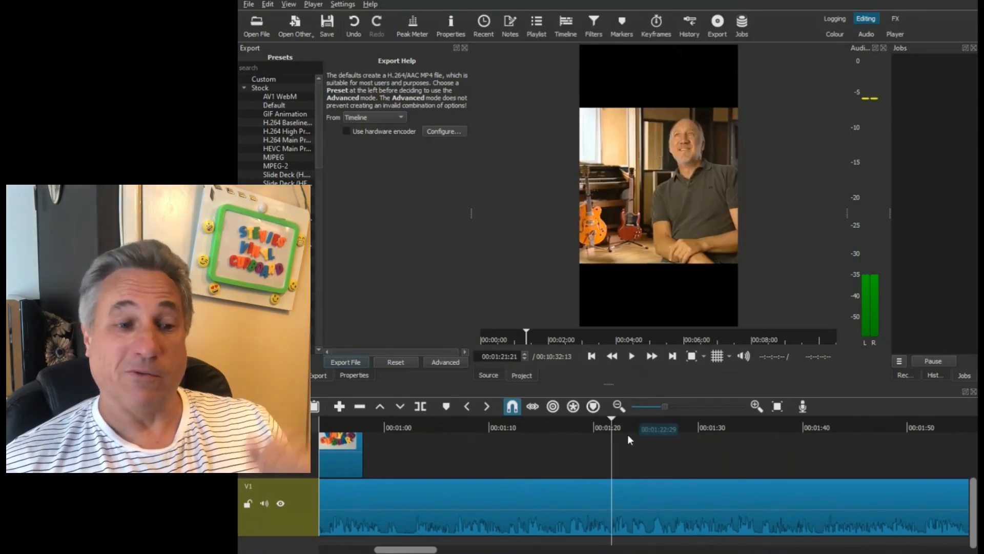
pyautogui.click(631, 356)
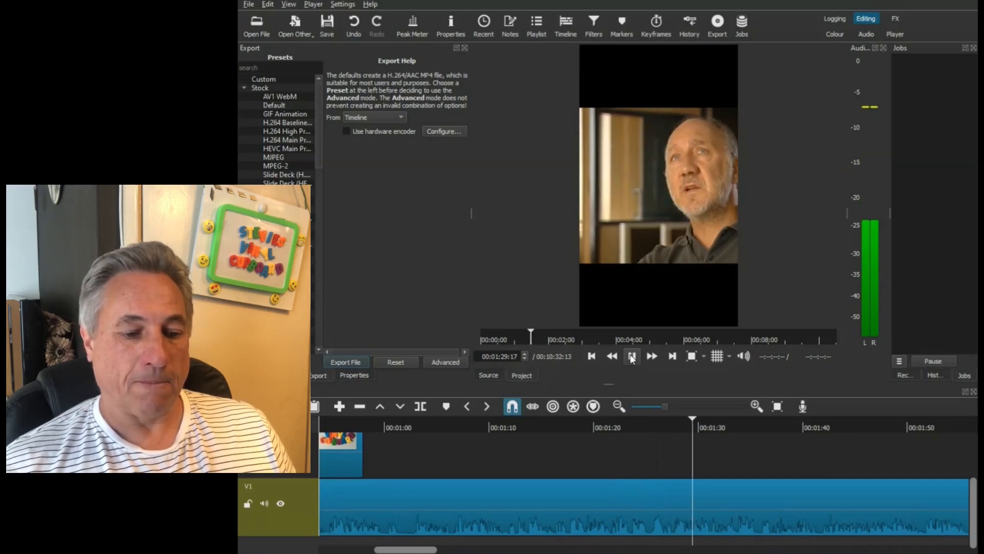
pyautogui.click(632, 357)
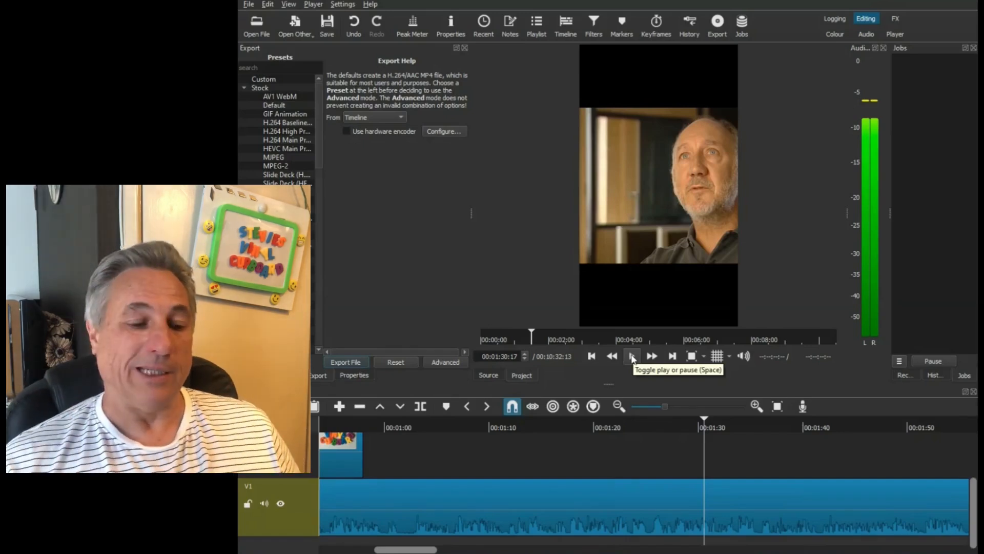
# - Replay the interview from 00:01:22:28 to 00:01:26:12 to pinpoint where the second short should end
pyautogui.click(648, 428)
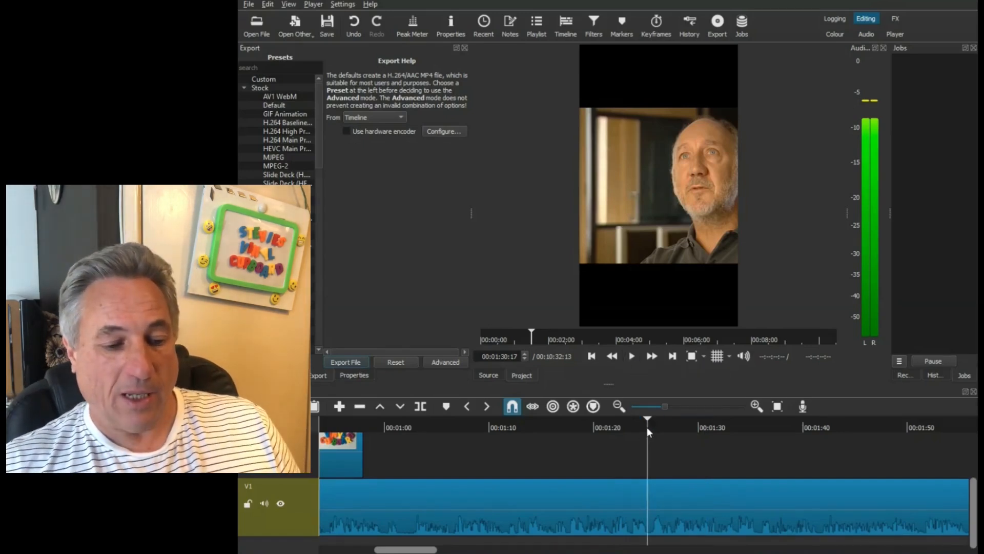
pyautogui.click(756, 405)
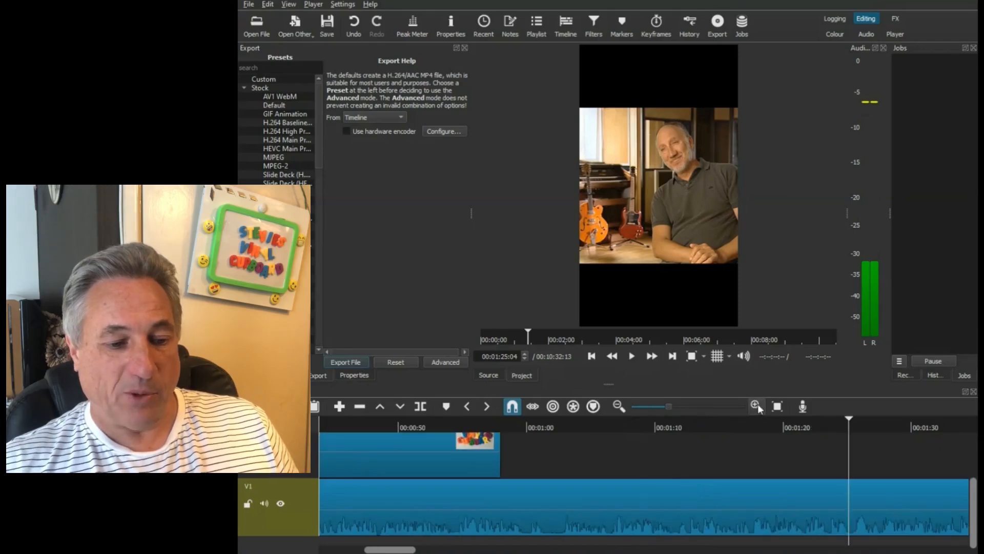
pyautogui.click(756, 405)
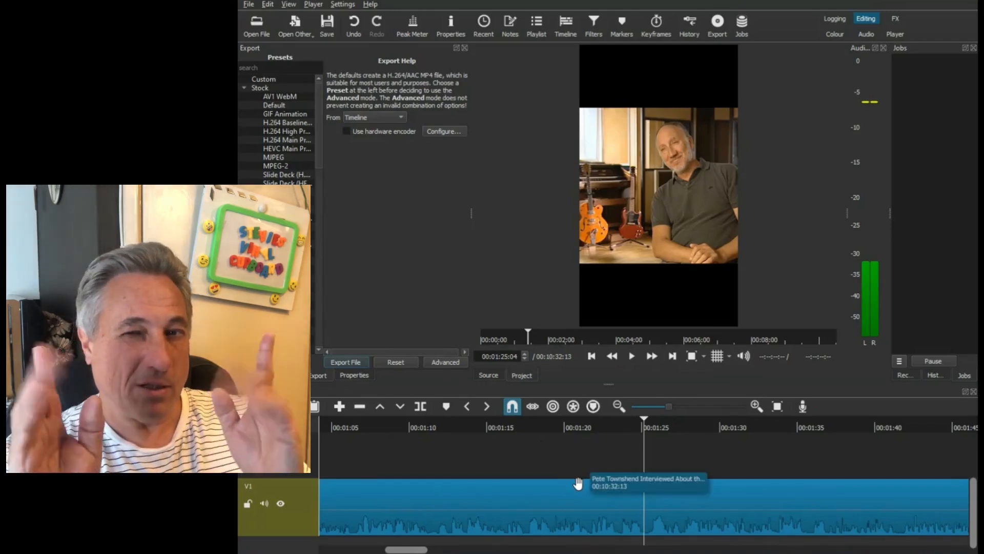
pyautogui.click(610, 426)
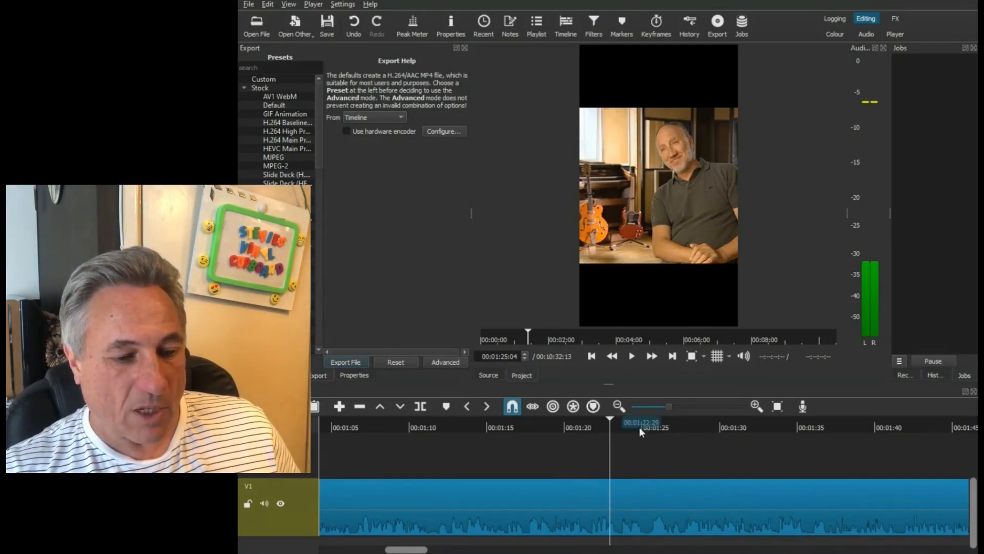
pyautogui.click(632, 357)
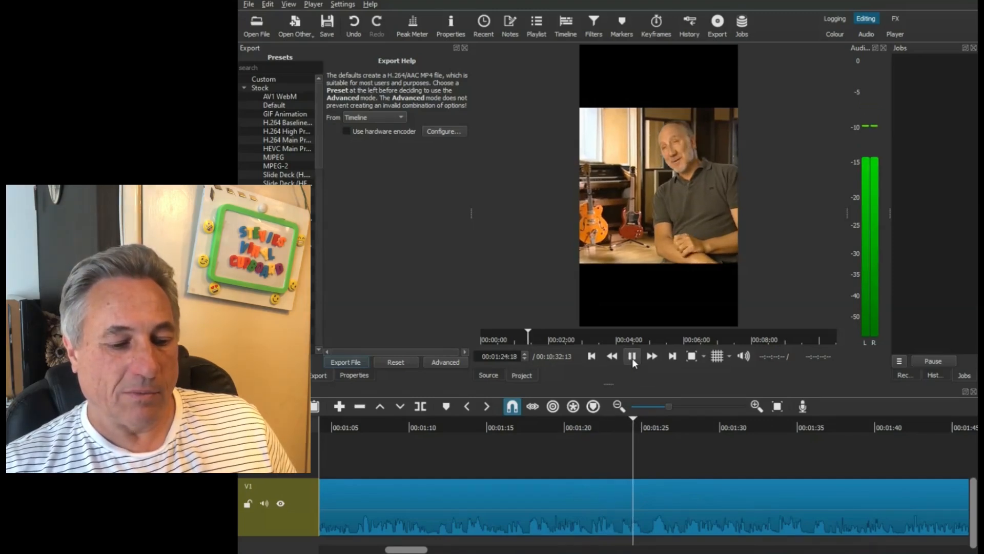
pyautogui.click(632, 358)
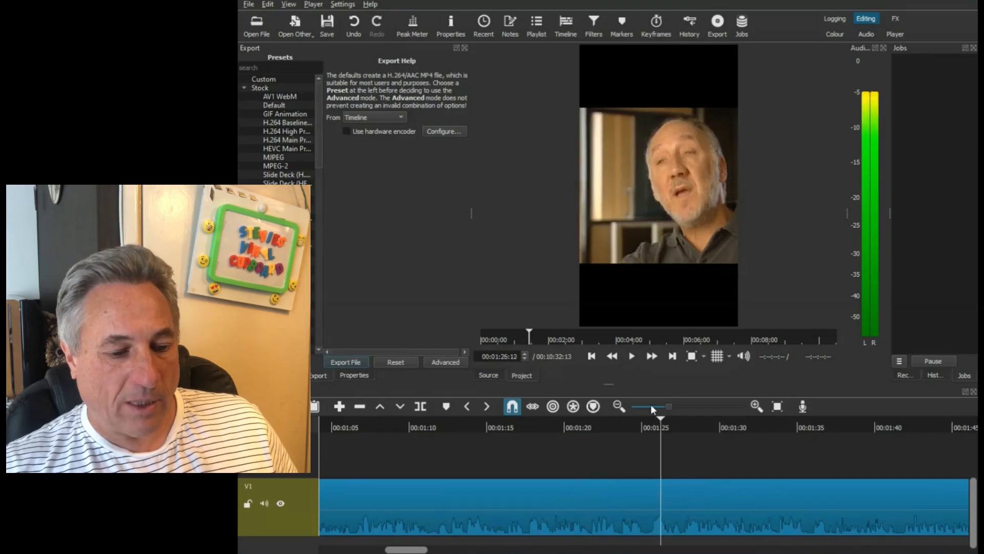
# - Recheck the audio around the sentence's end and split the V1 interview clip at 00:01:25:08
pyautogui.click(647, 425)
pyautogui.click(757, 406)
pyautogui.click(756, 406)
pyautogui.click(587, 425)
pyautogui.click(632, 357)
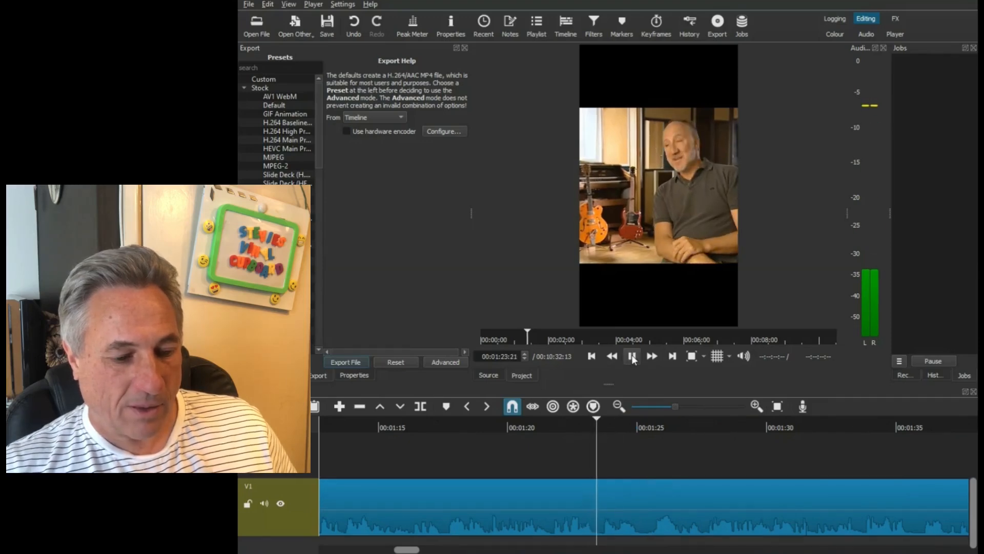
pyautogui.click(653, 432)
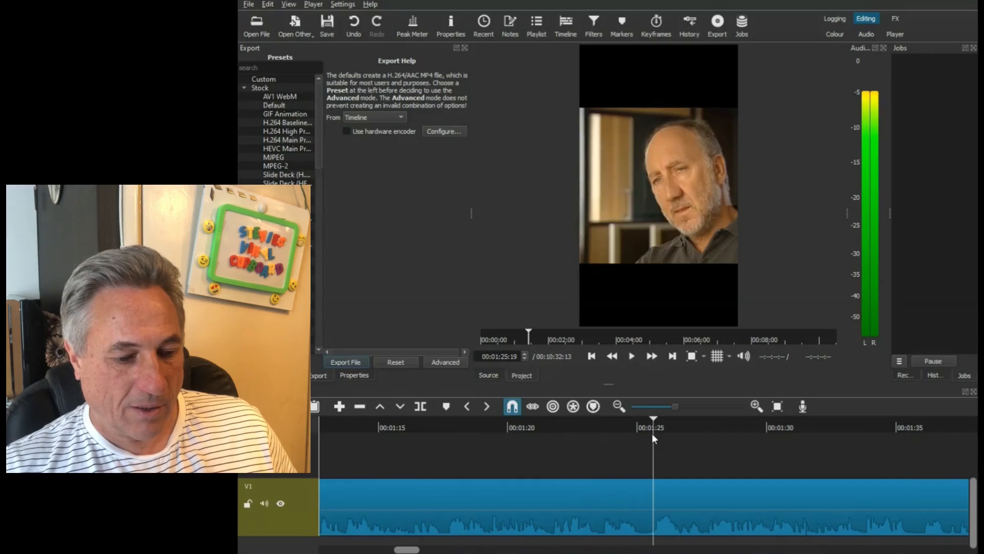
pyautogui.click(644, 439)
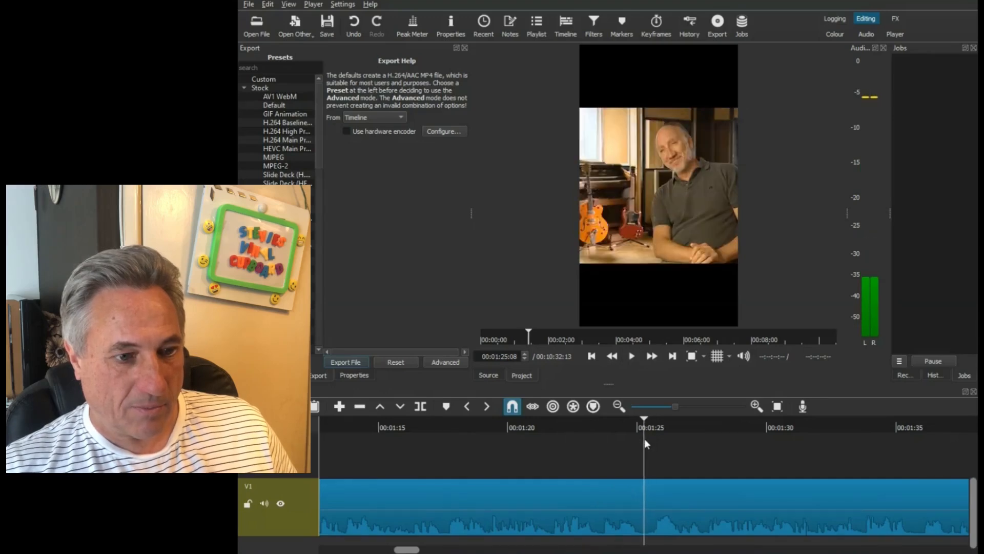
pyautogui.click(420, 408)
pyautogui.click(423, 410)
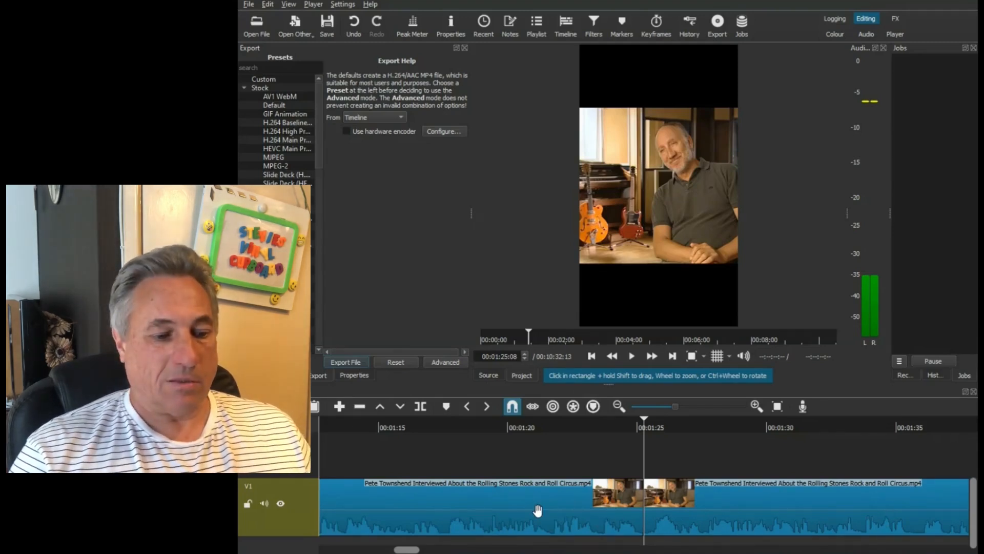
# - Return to the start of the timeline and save the Shorts Template PT Circus project
pyautogui.moveTo(412, 550); pyautogui.dragTo(334, 551)
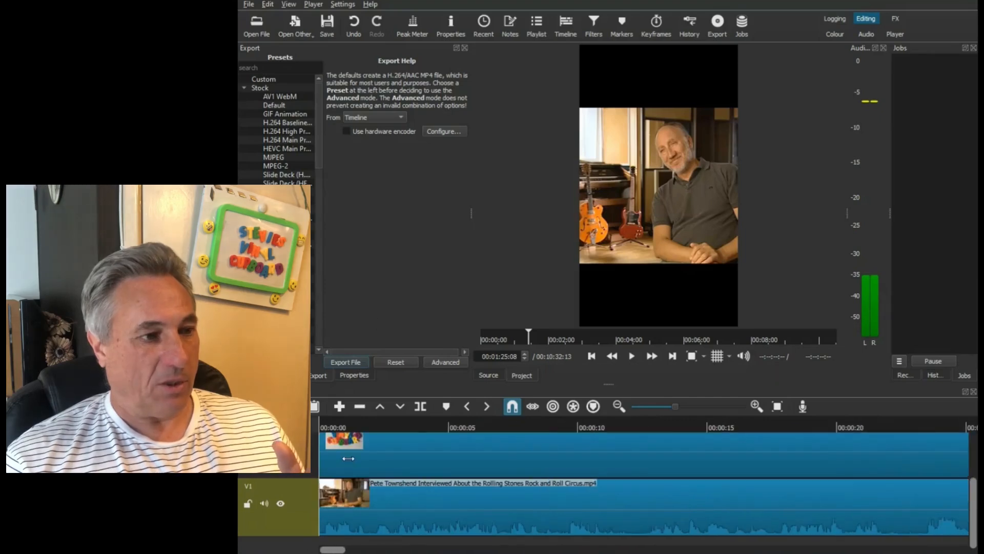
pyautogui.click(248, 7)
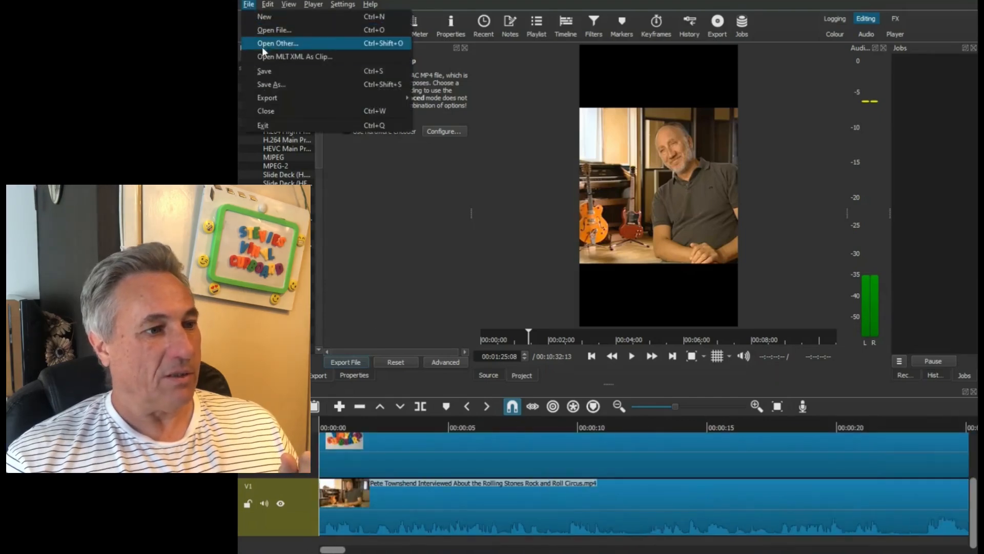
pyautogui.click(265, 68)
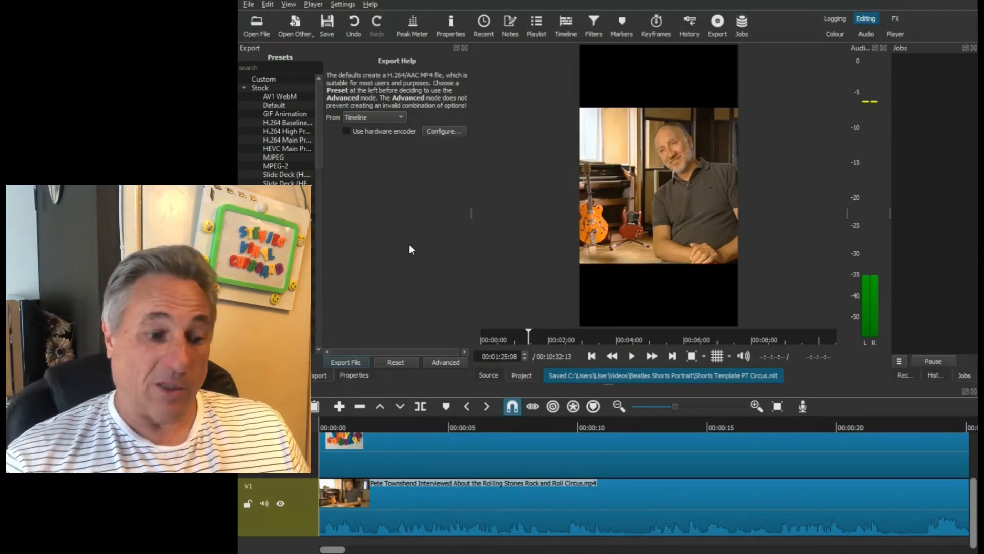
# - Play the second short from the timeline start to 00:00:17:23 to review its opening
pyautogui.moveTo(334, 550)
pyautogui.mouseDown()
pyautogui.moveTo(397, 551)
pyautogui.moveTo(316, 552)
pyautogui.mouseUp()
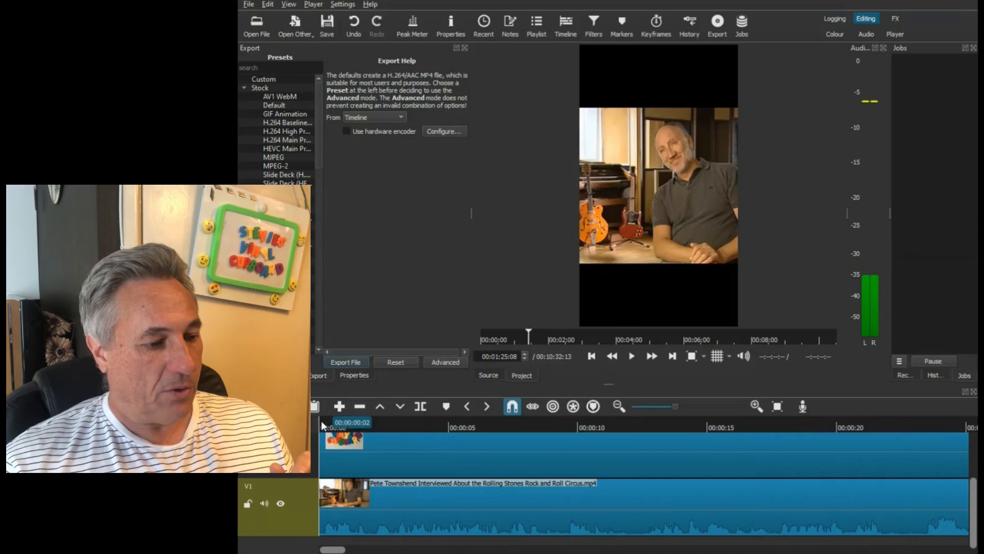
pyautogui.click(319, 420)
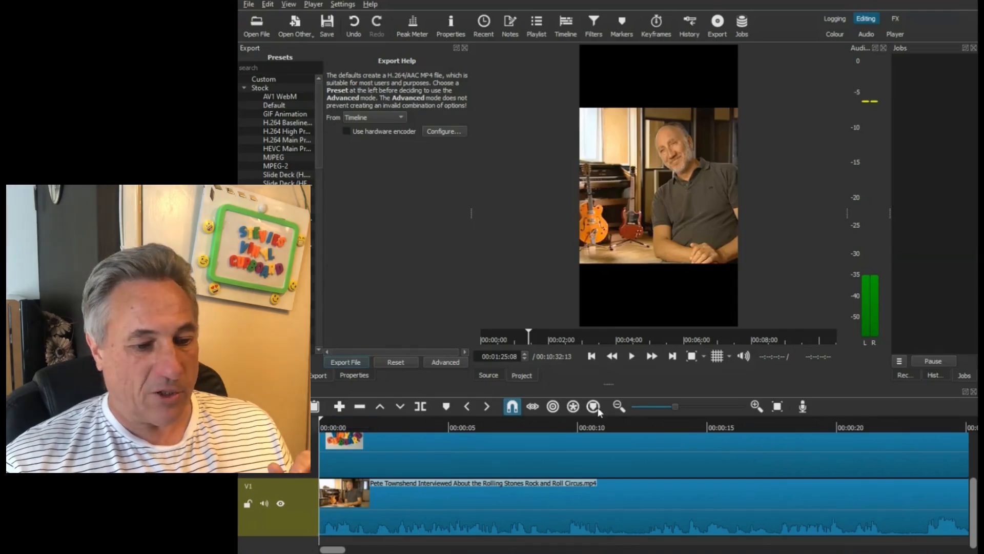
pyautogui.click(618, 405)
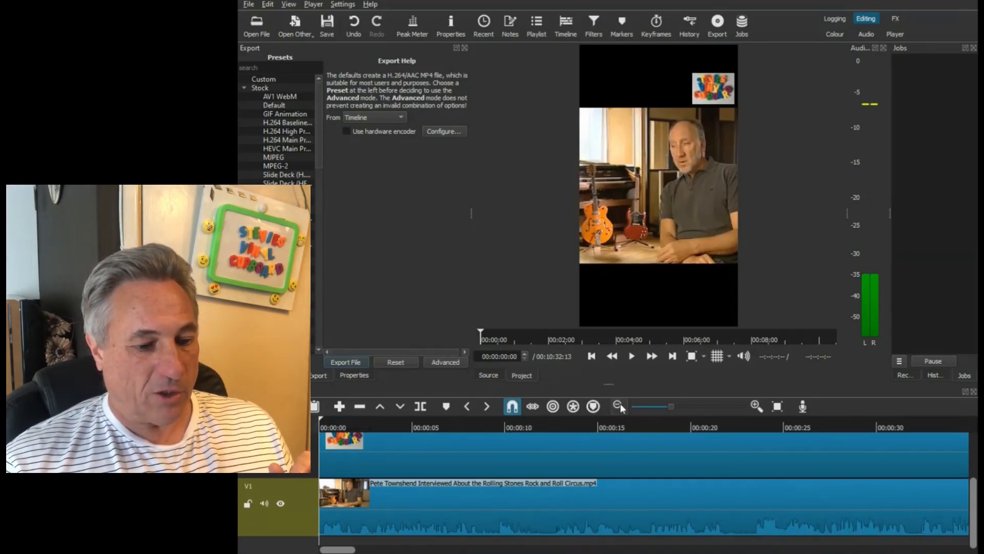
pyautogui.click(620, 404)
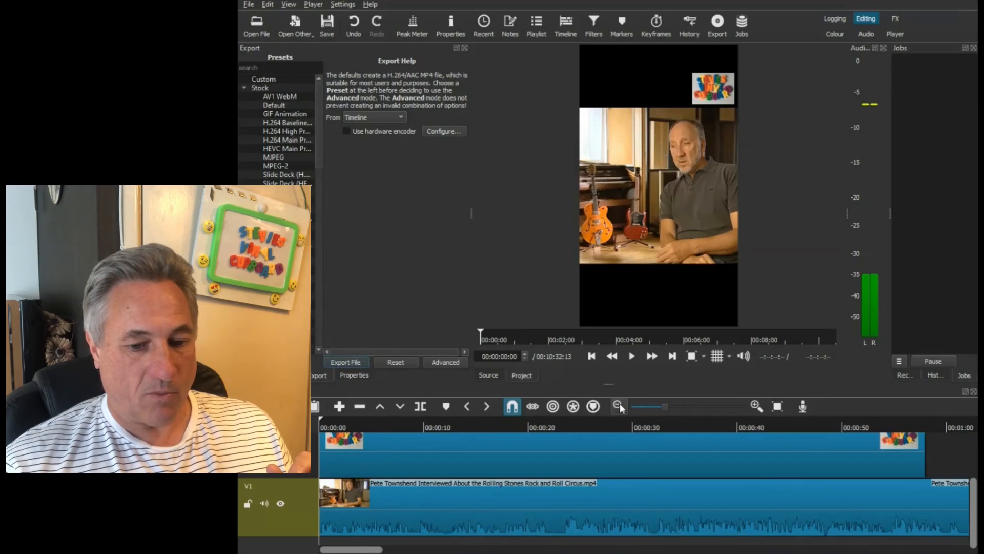
pyautogui.click(620, 404)
pyautogui.click(620, 404)
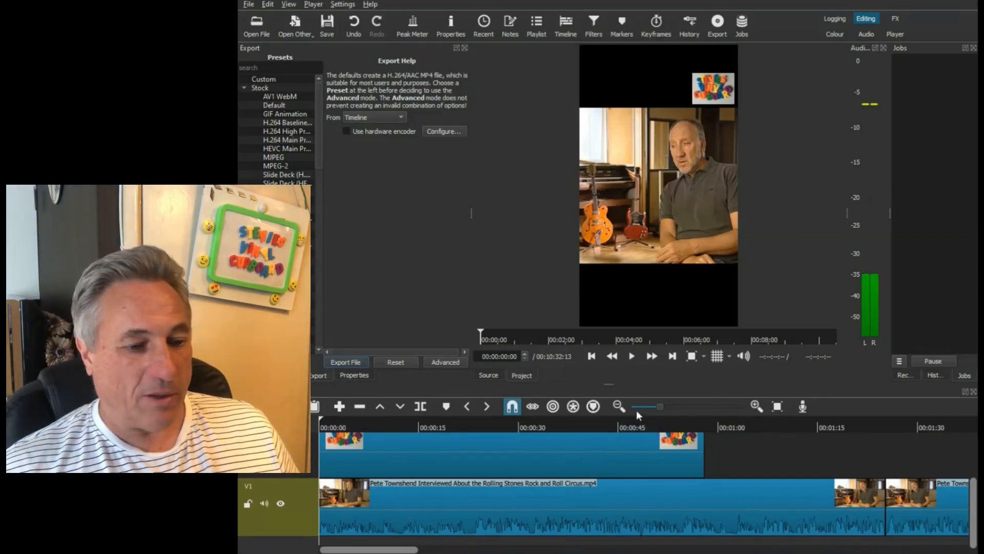
pyautogui.click(761, 408)
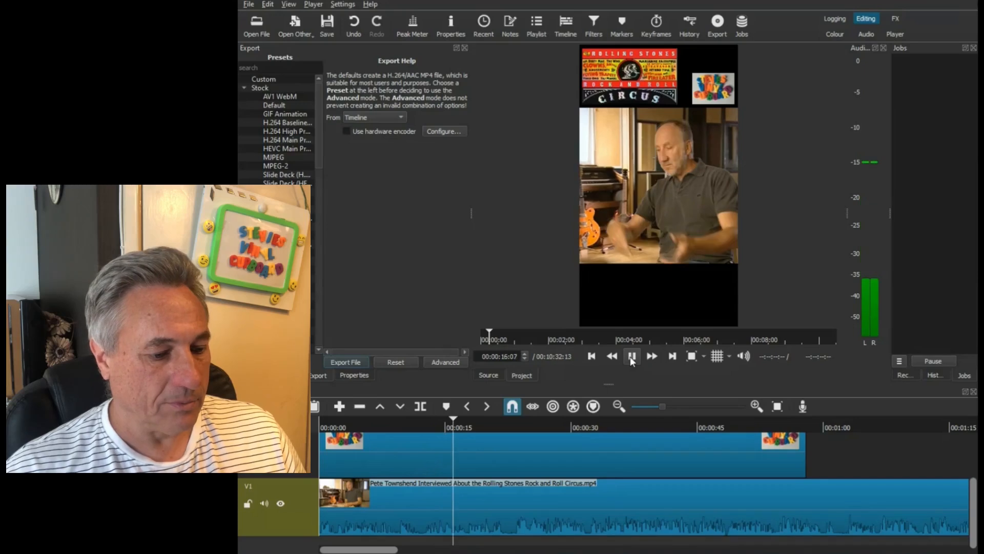
pyautogui.click(632, 359)
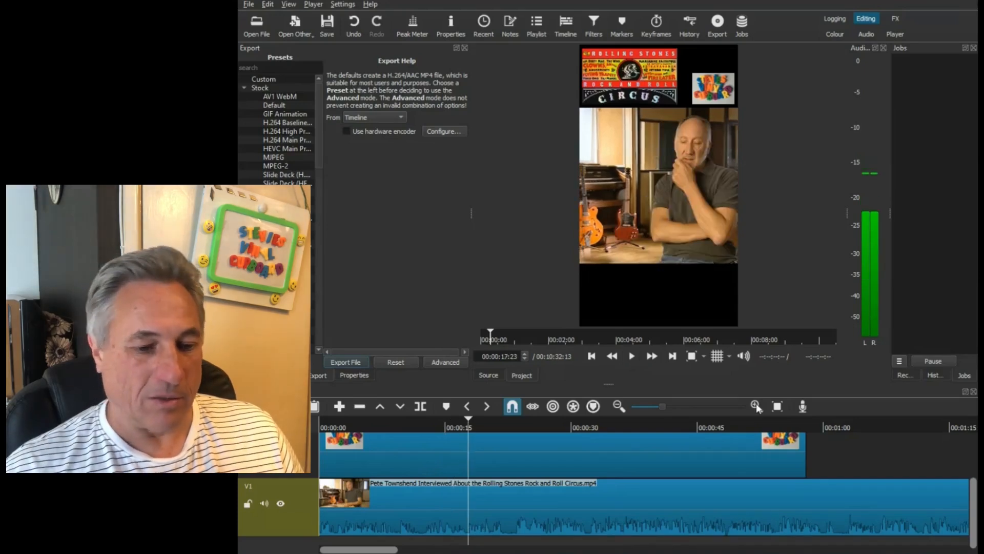
# - Replay the interview from about 00:00:12 to 00:00:31:18, and again from about 00:00:04 to 00:00:19:18, looking for a passage to cut
pyautogui.click(756, 406)
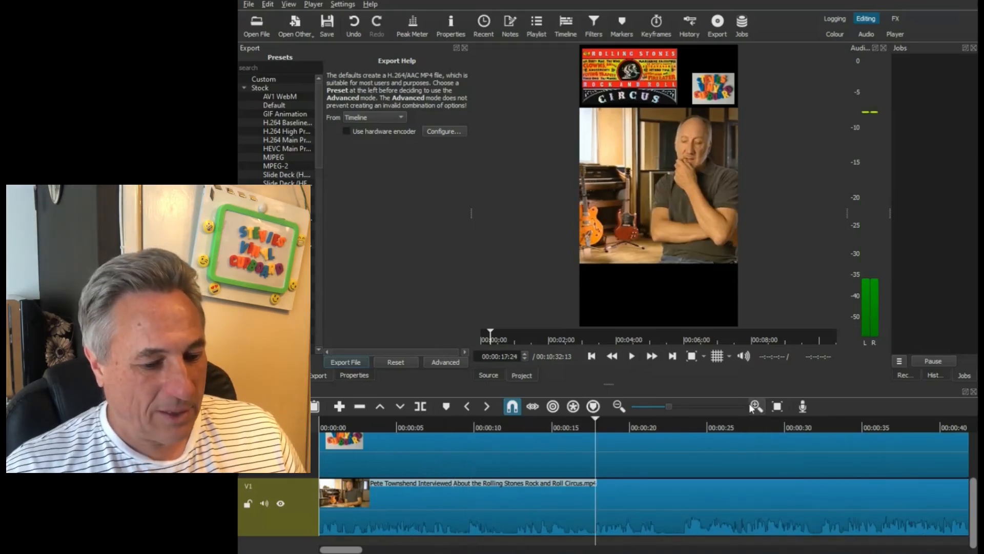
pyautogui.click(512, 426)
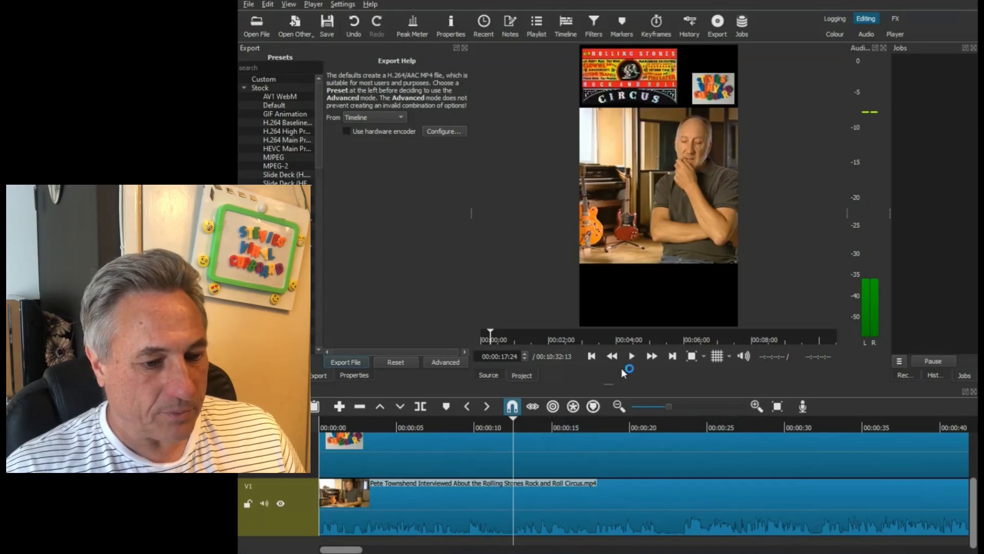
pyautogui.click(632, 357)
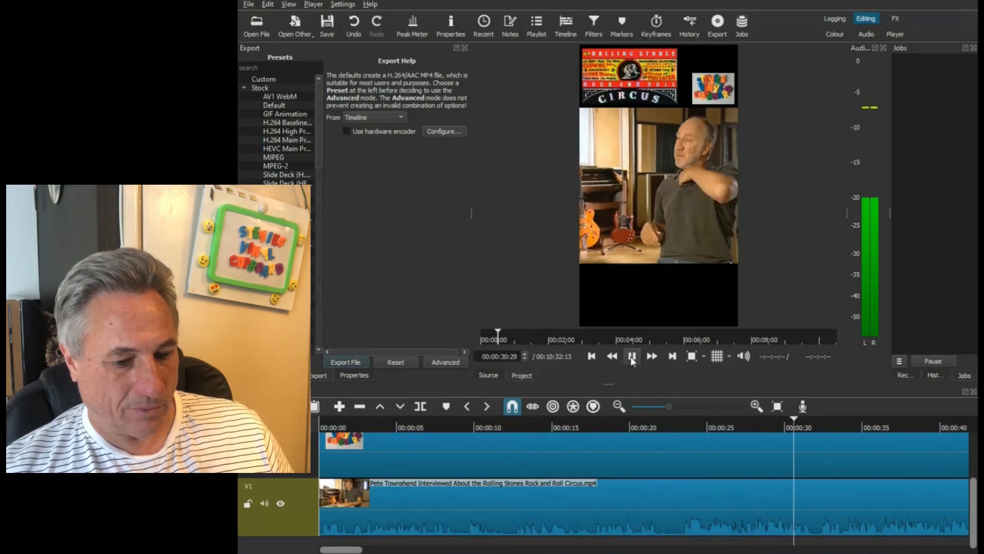
pyautogui.click(630, 355)
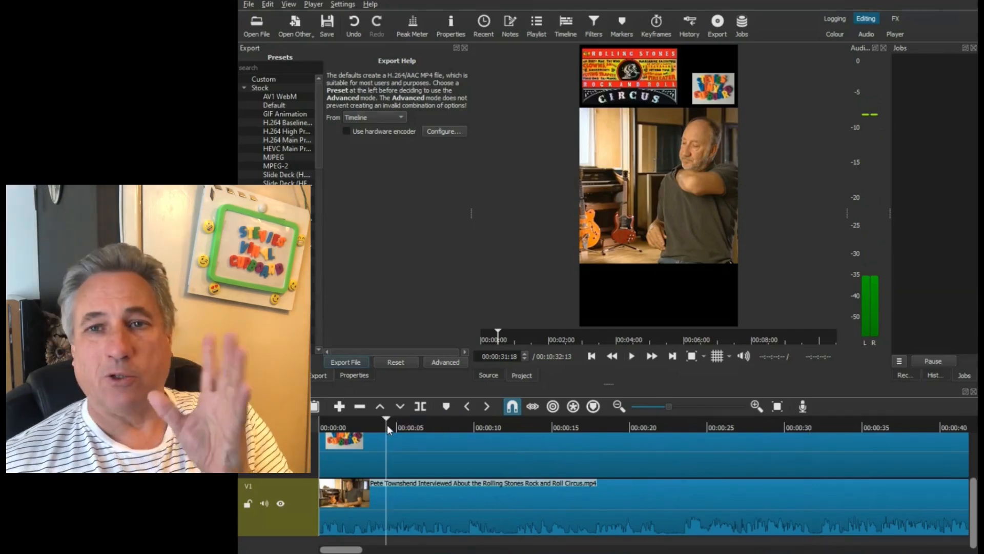
pyautogui.click(388, 425)
pyautogui.click(632, 356)
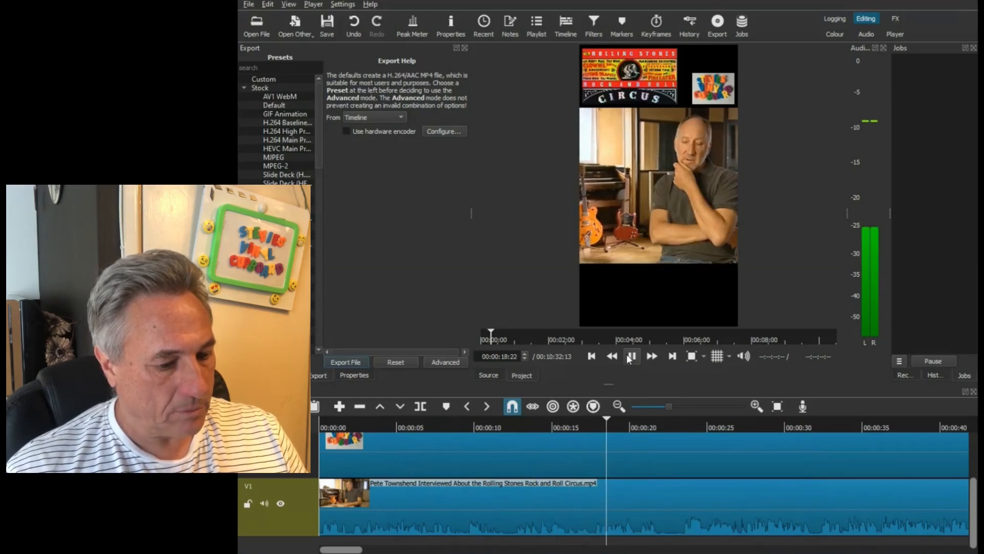
pyautogui.click(631, 356)
# - Recheck the audio around 00:00:12 and split the V1 interview clip near 00:00:12:18
pyautogui.click(506, 426)
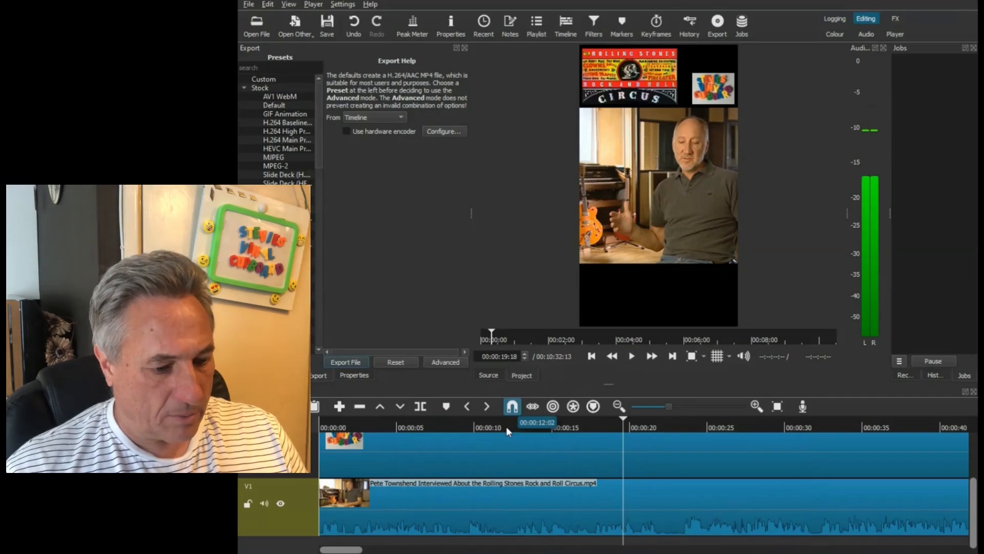
pyautogui.click(632, 356)
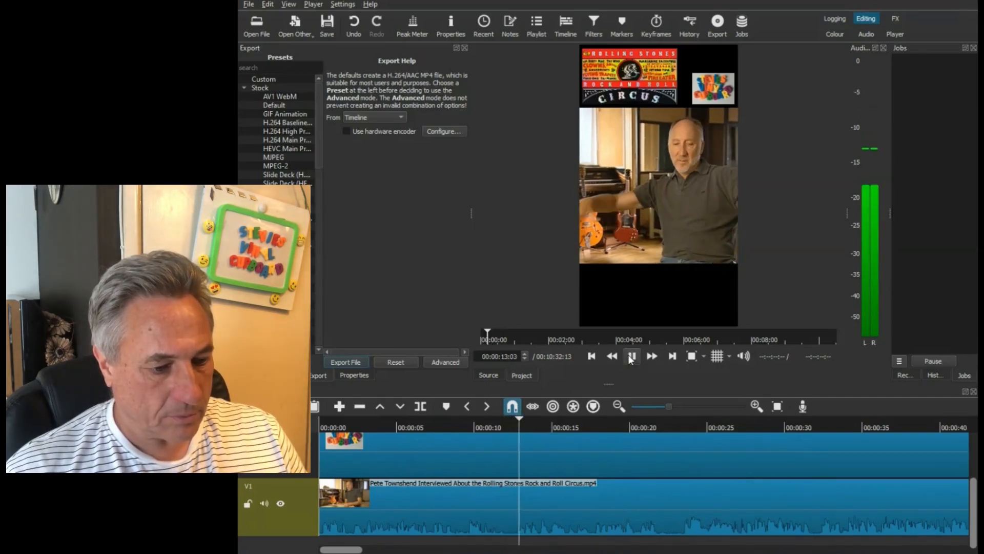
pyautogui.click(513, 424)
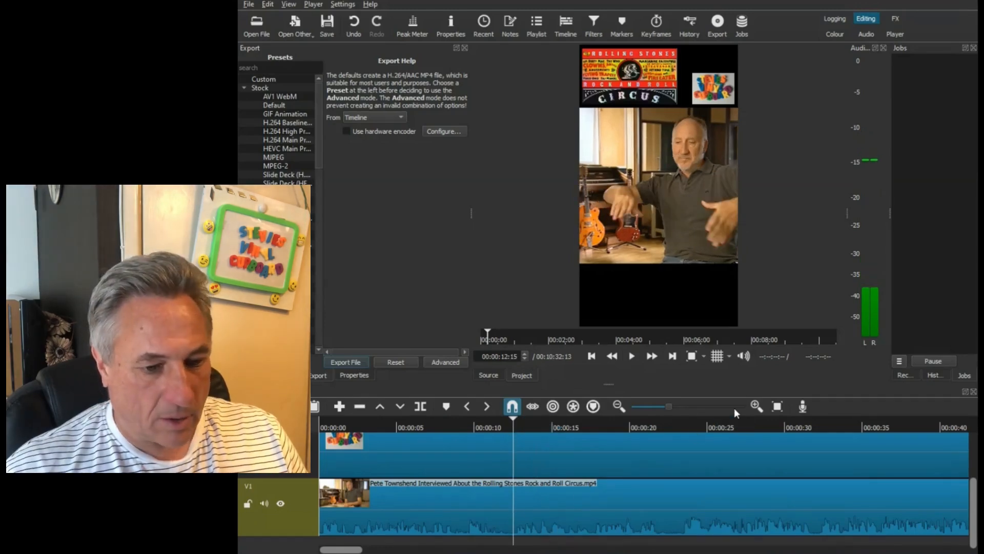
pyautogui.scroll(1, 734, 408)
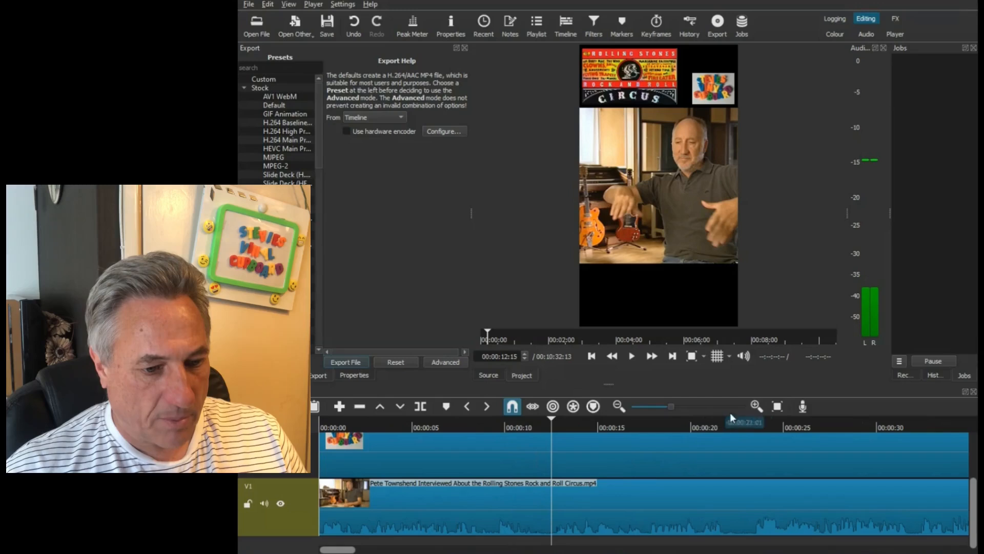
pyautogui.click(754, 408)
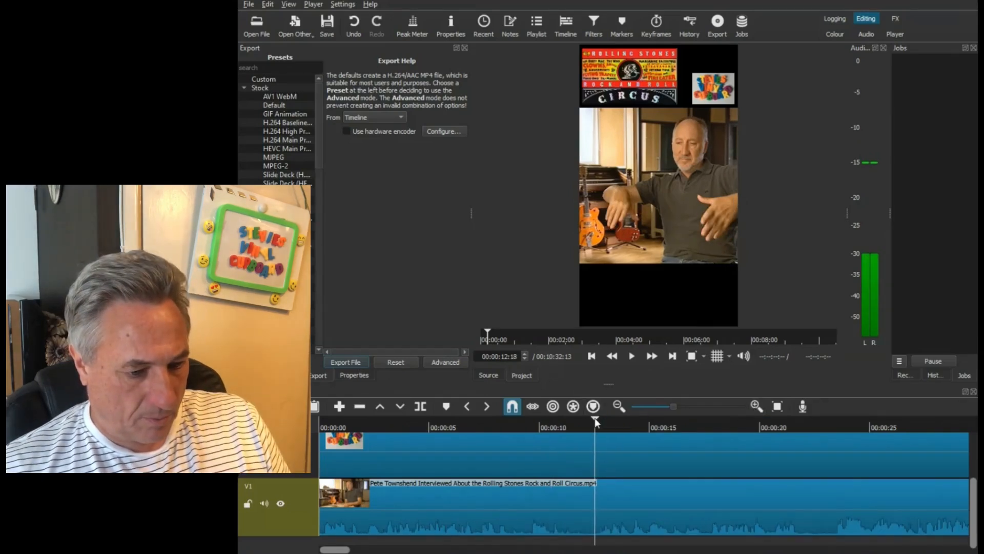
pyautogui.click(421, 407)
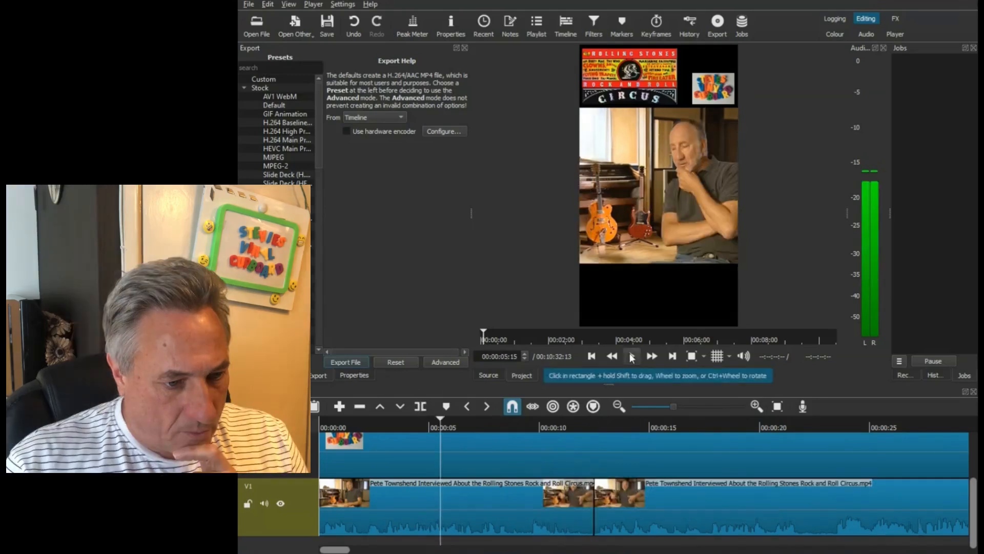
# - Play the stretch before the split and cut the V1 interview clip again at 00:00:07:10
pyautogui.click(632, 357)
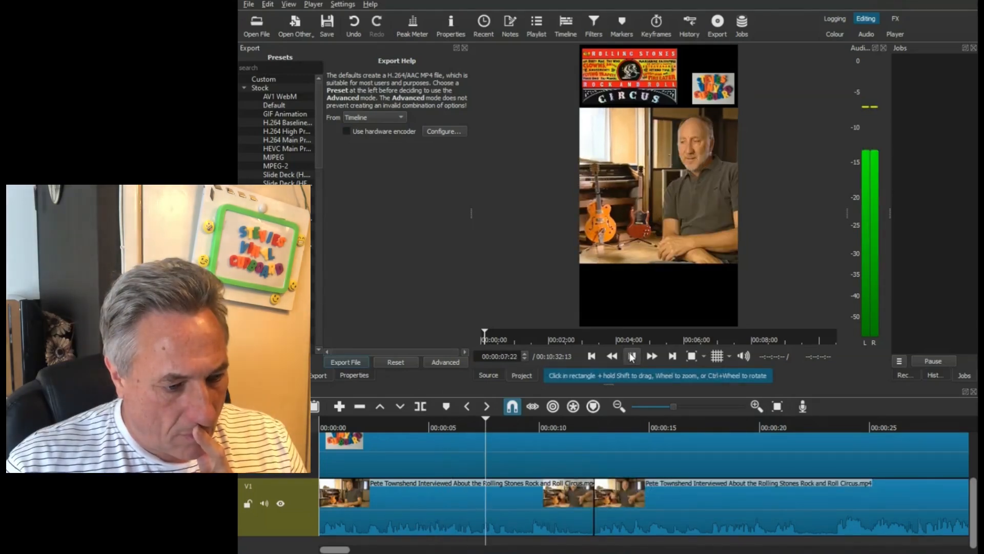
pyautogui.click(632, 357)
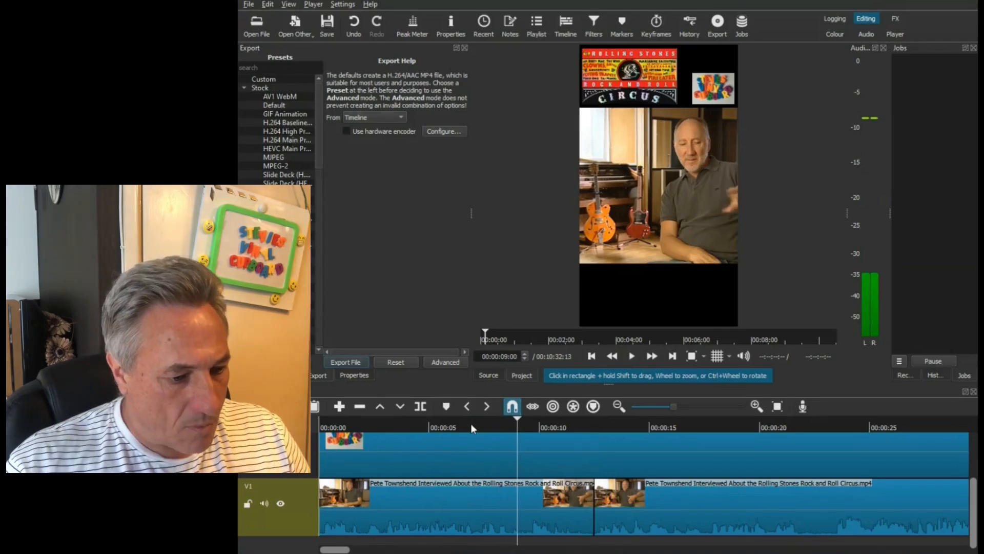
pyautogui.moveTo(471, 425); pyautogui.dragTo(481, 428)
pyautogui.press('s')
# - Delete the V1 segment between the two splits and close the gap by moving the following clip back to 00:00:07:10
pyautogui.click(521, 518)
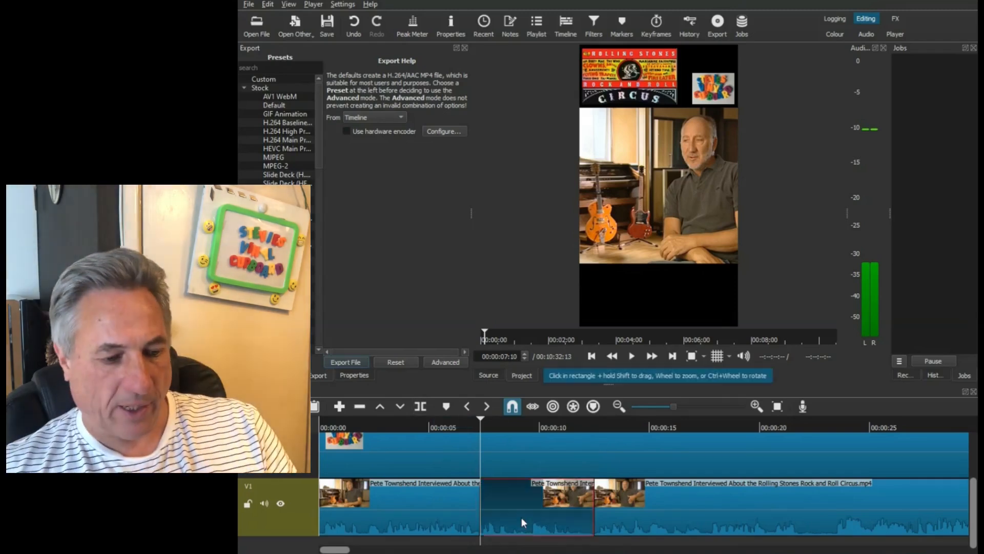
pyautogui.press('Delete')
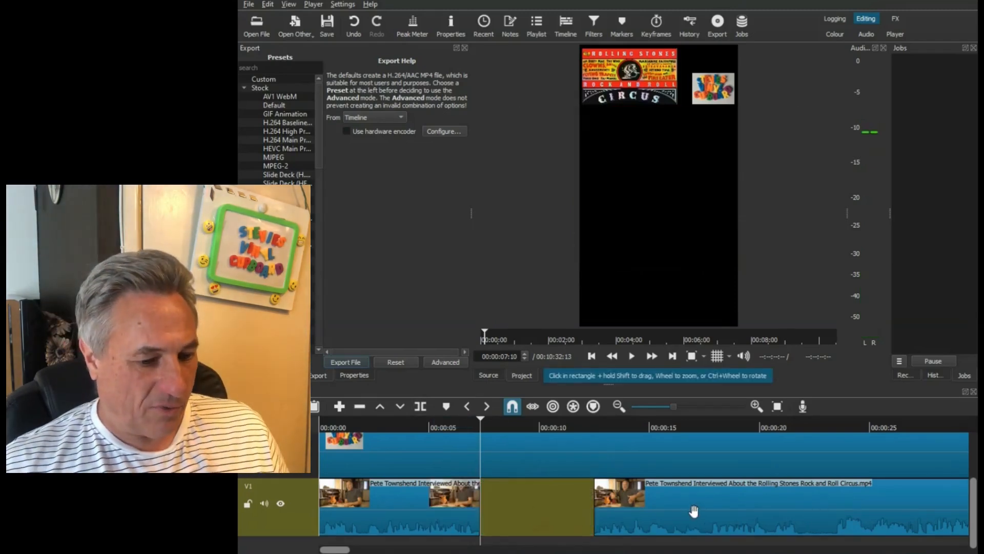
pyautogui.moveTo(628, 512); pyautogui.dragTo(516, 513)
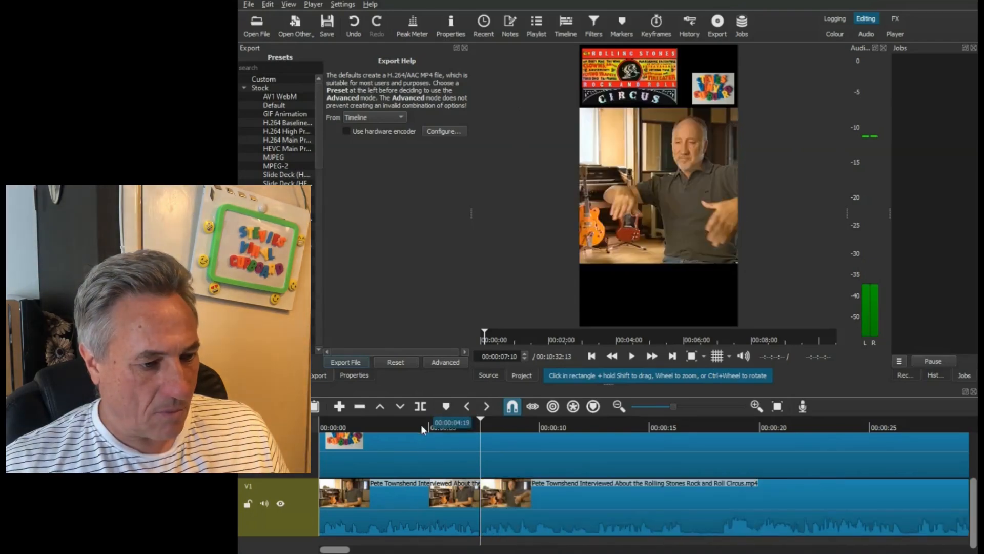
# - Play the edited interview from about 00:00:04:19 across the new join to 00:00:45:12 to review it
pyautogui.click(421, 424)
pyautogui.click(632, 355)
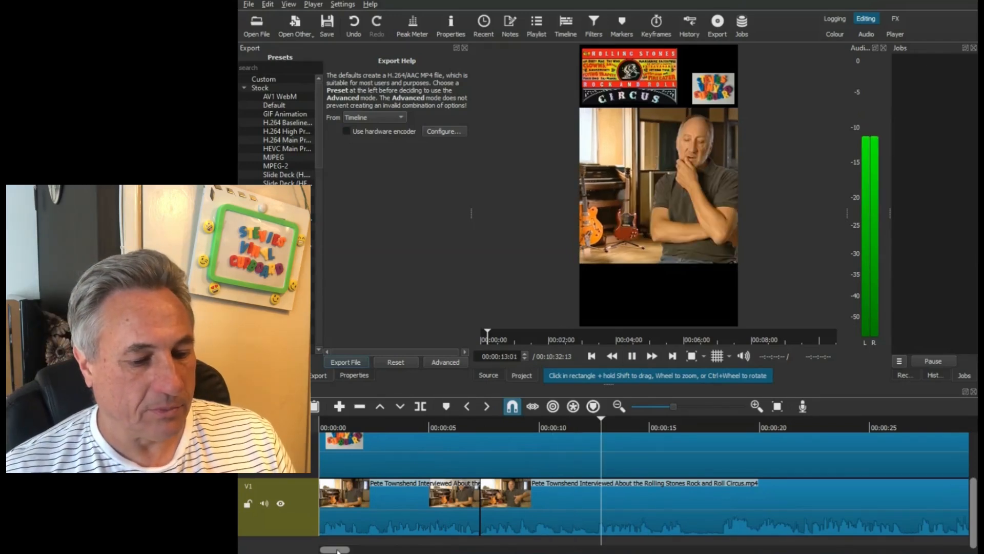
pyautogui.moveTo(344, 552); pyautogui.dragTo(351, 552)
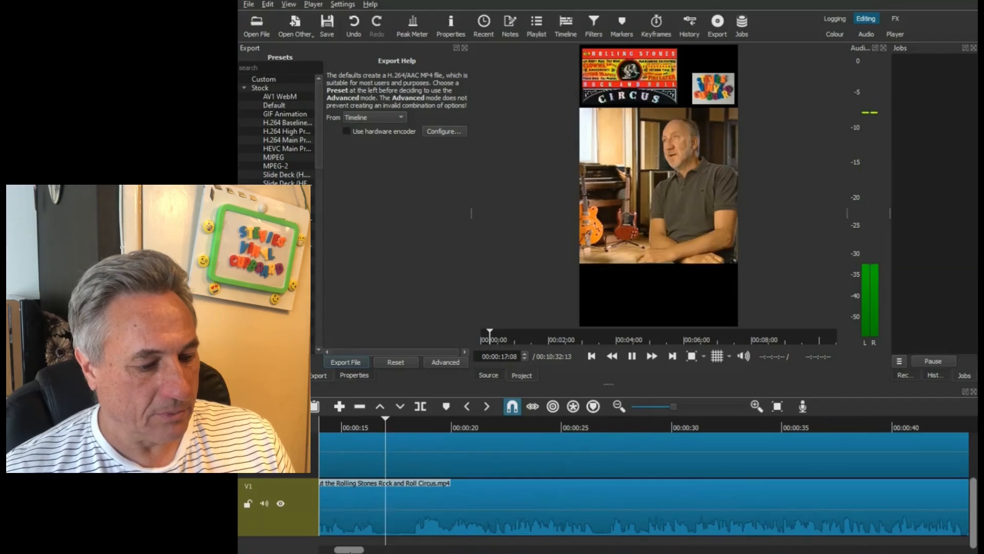
pyautogui.moveTo(349, 550); pyautogui.dragTo(337, 552)
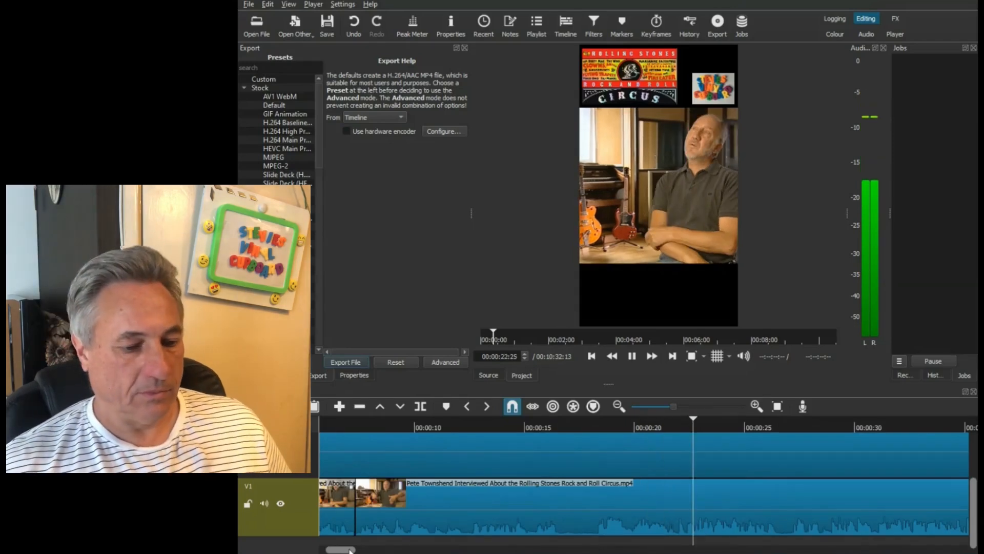
pyautogui.moveTo(341, 550); pyautogui.dragTo(347, 550)
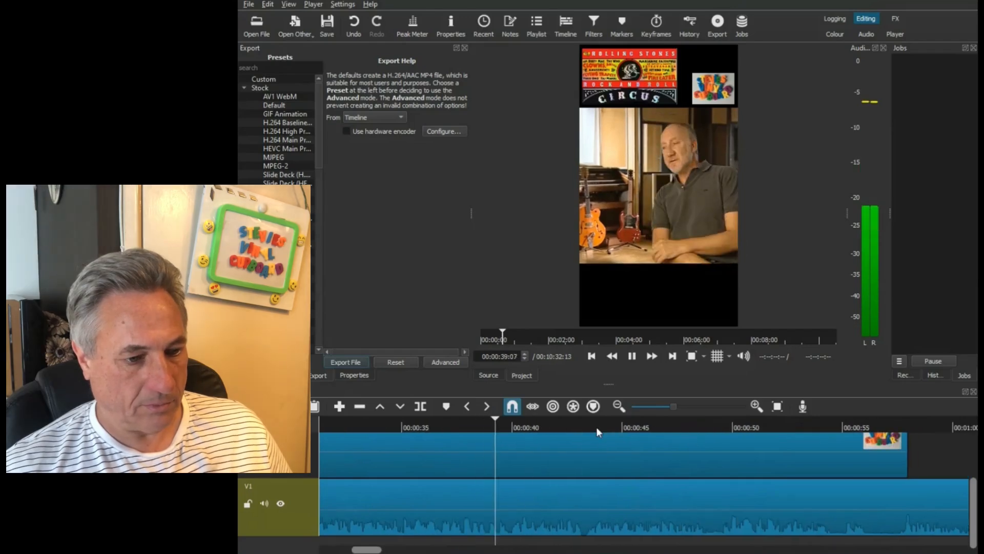
pyautogui.click(632, 355)
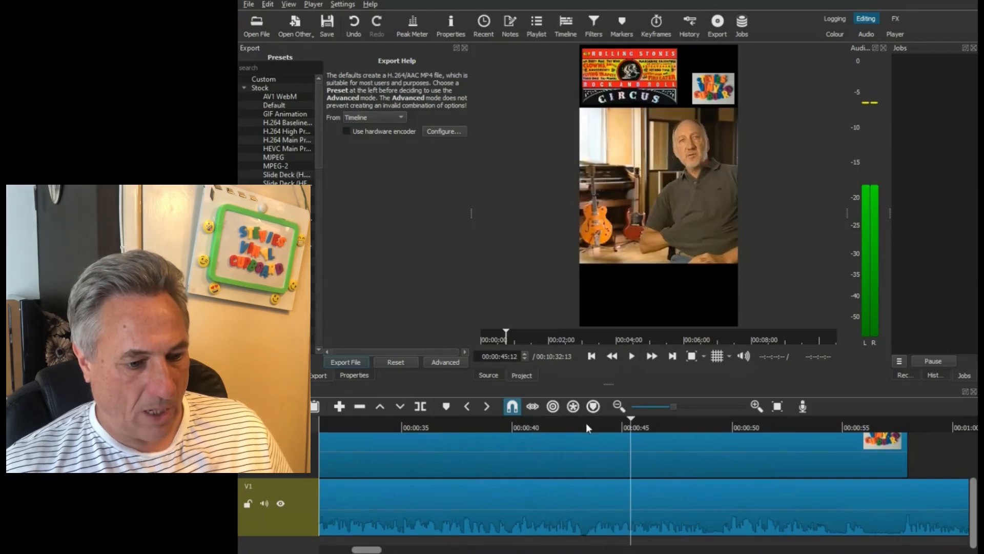
# - Split the V1 interview clip at 00:00:43:07
pyautogui.click(584, 424)
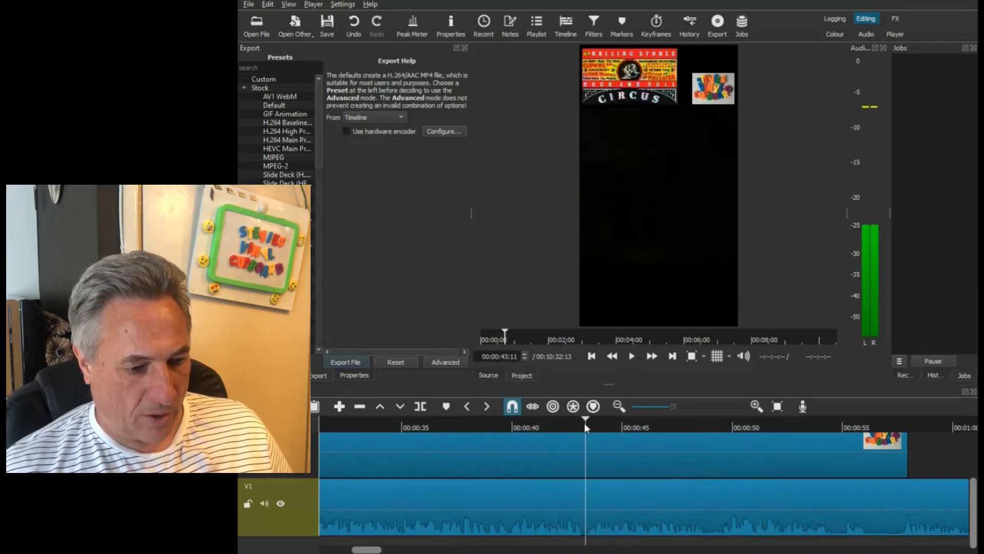
pyautogui.click(421, 408)
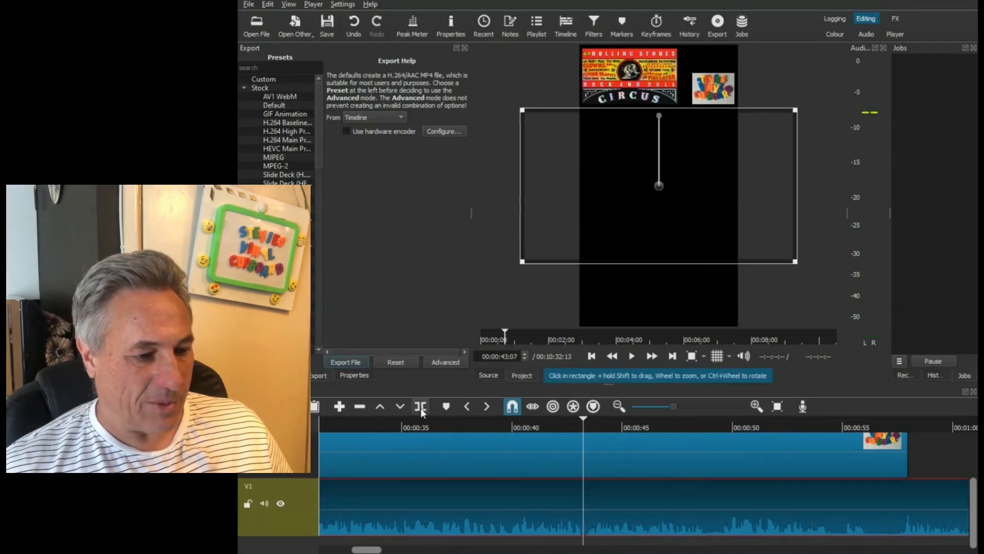
pyautogui.click(421, 408)
# - Replay the opening of the short across the join at 00:00:07:10, stopping at 00:00:18:09
pyautogui.moveTo(373, 552); pyautogui.dragTo(348, 550)
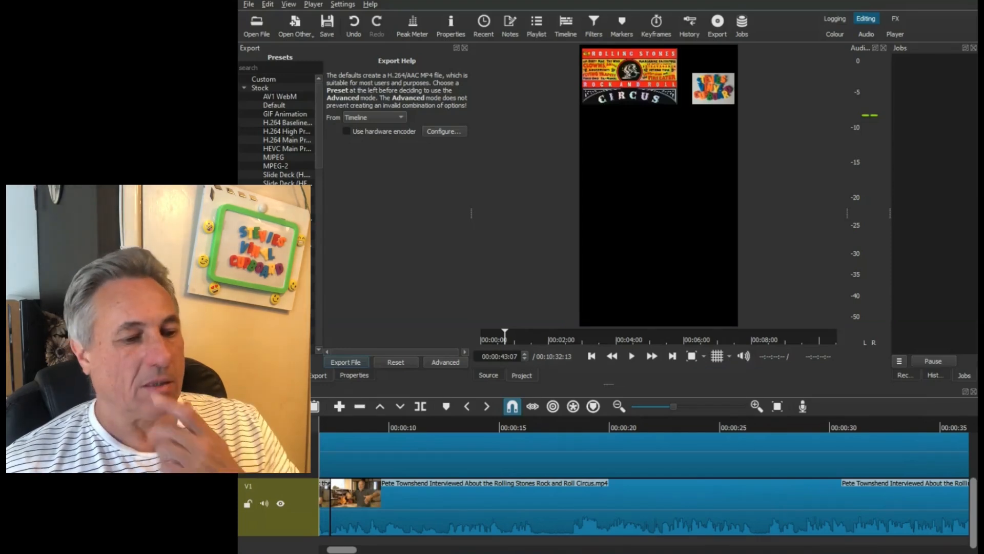
pyautogui.moveTo(342, 550); pyautogui.dragTo(384, 550)
pyautogui.moveTo(385, 550); pyautogui.dragTo(389, 549)
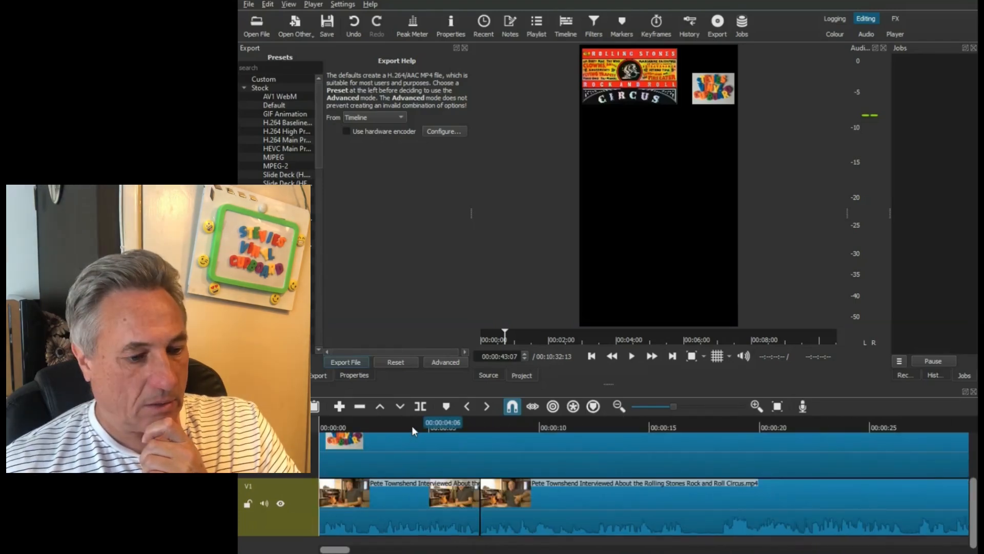
pyautogui.click(411, 425)
pyautogui.click(631, 356)
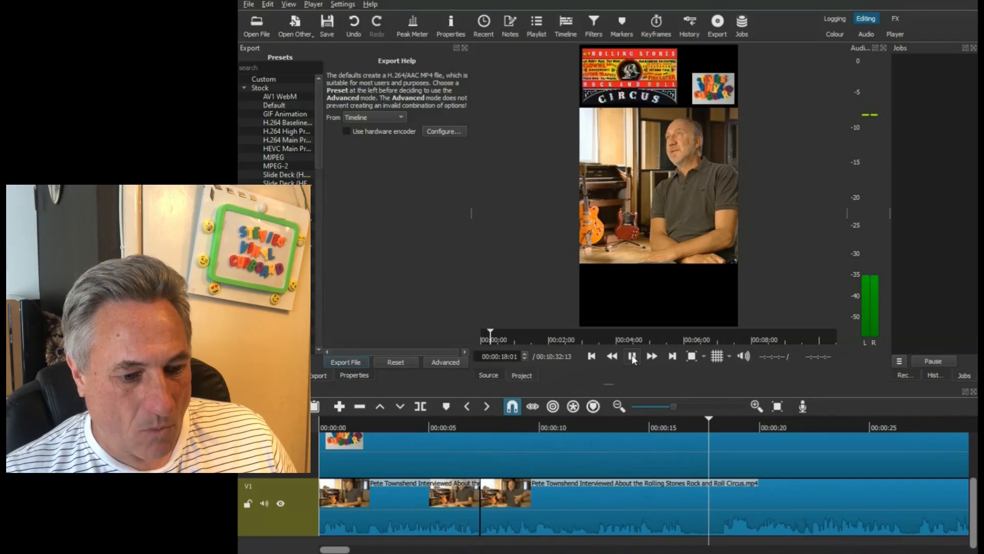
pyautogui.click(632, 357)
# - Replay the interview from about 00:00:12 to 00:00:17:05, then again around 00:00:15, to locate where the spoken sentence ends
pyautogui.click(703, 424)
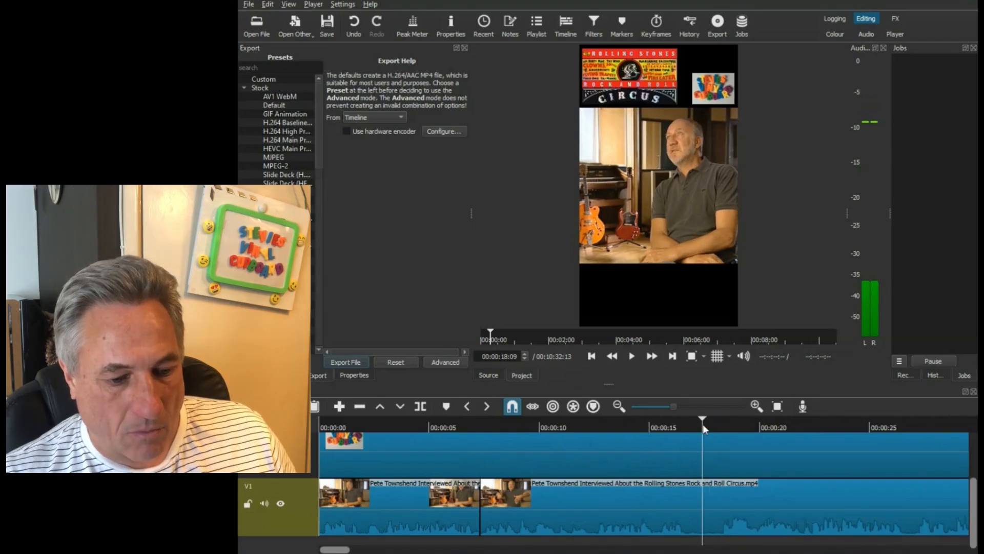
pyautogui.moveTo(702, 425); pyautogui.dragTo(595, 425)
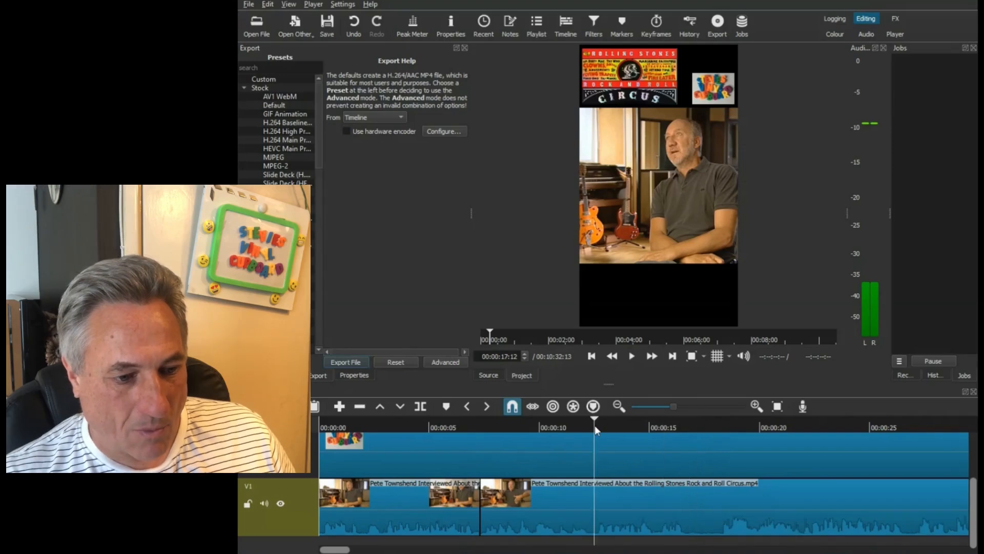
pyautogui.click(629, 356)
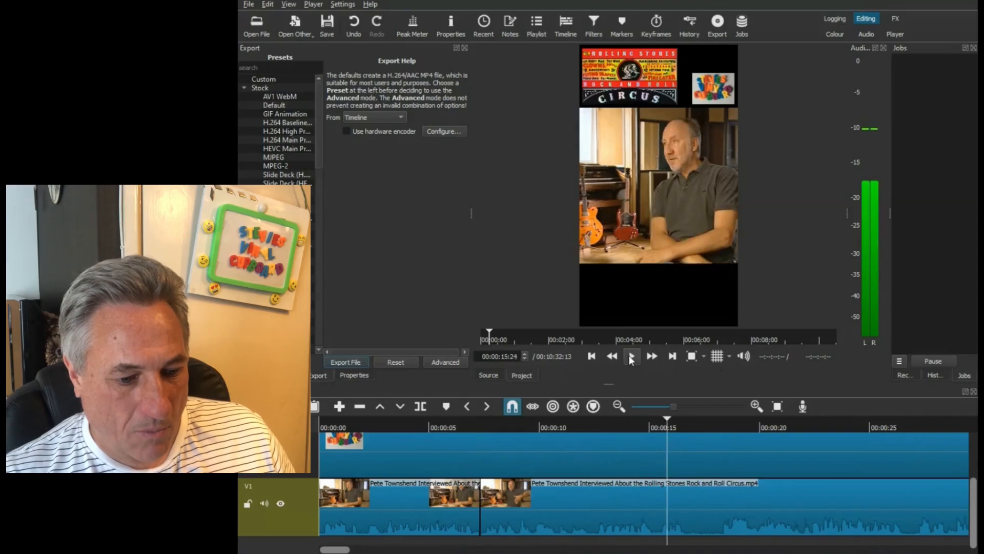
pyautogui.click(632, 357)
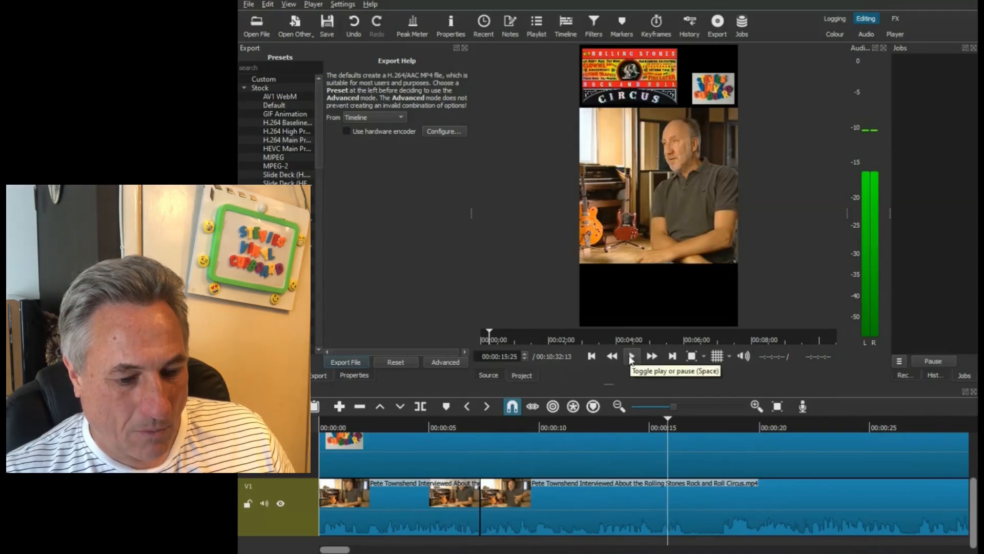
pyautogui.click(631, 358)
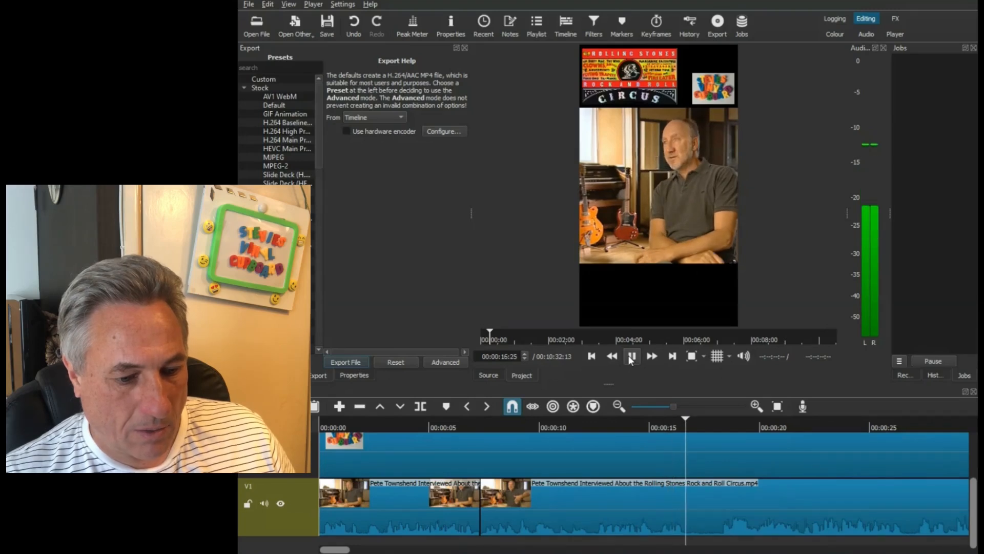
pyautogui.click(631, 358)
pyautogui.click(756, 406)
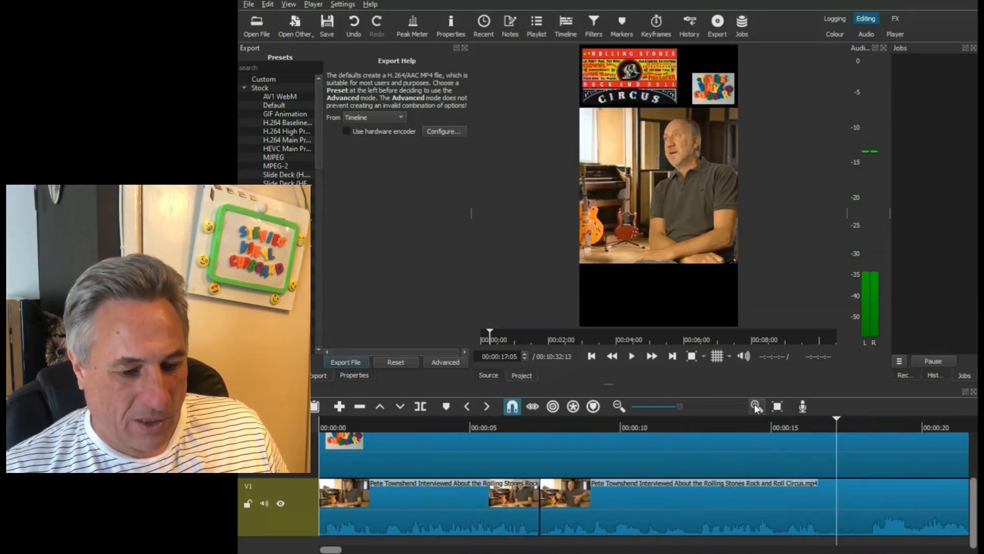
pyautogui.click(755, 406)
pyautogui.click(756, 406)
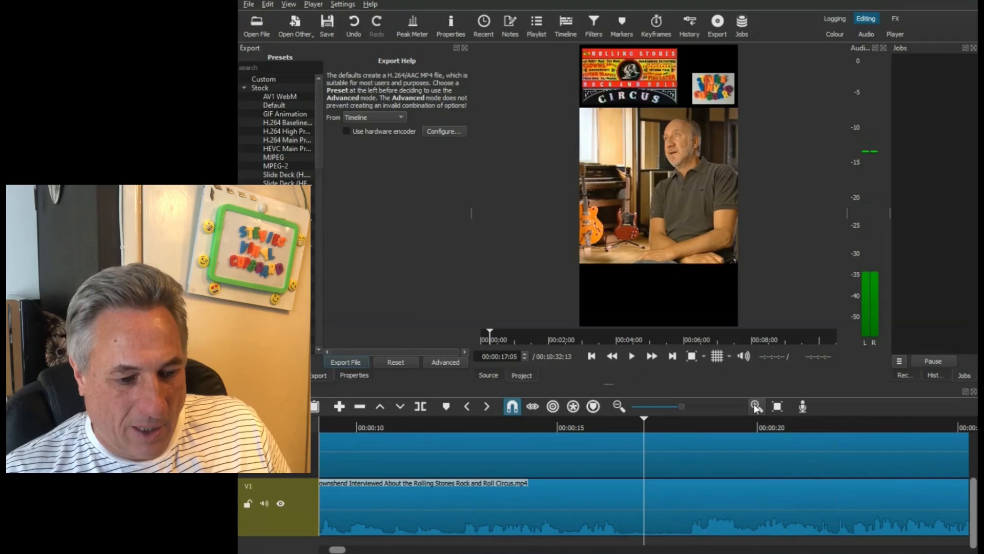
pyautogui.click(563, 427)
pyautogui.click(631, 357)
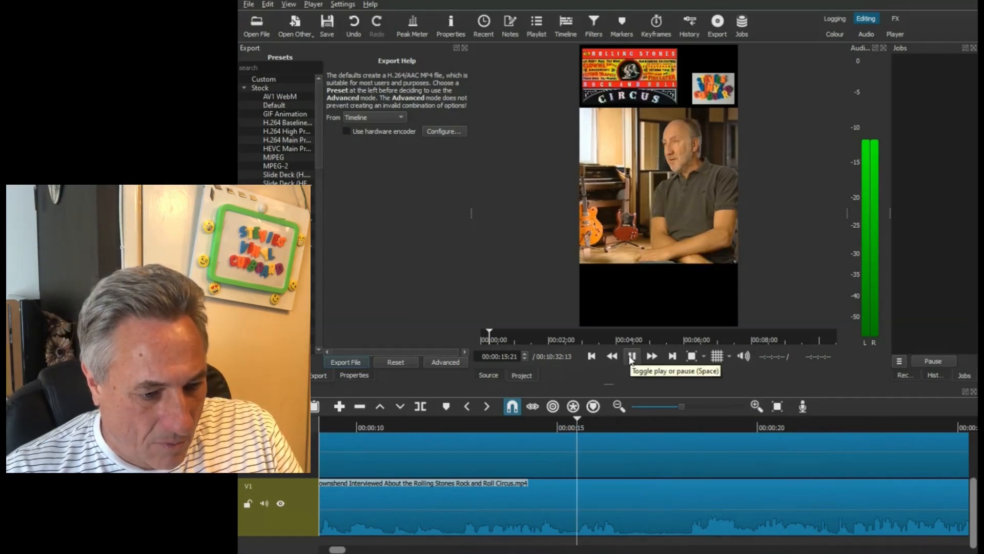
pyautogui.press('space')
# - Split the V1 interview clip at 00:00:15:26, stepping frame by frame to find the exact cut point
pyautogui.click(580, 424)
pyautogui.click(583, 422)
pyautogui.moveTo(588, 424); pyautogui.dragTo(591, 426)
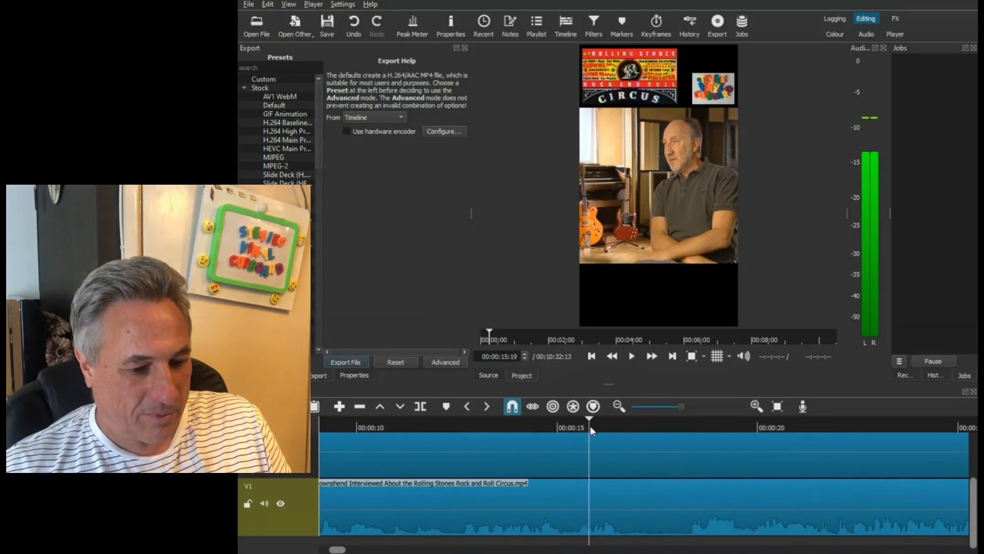
pyautogui.click(756, 406)
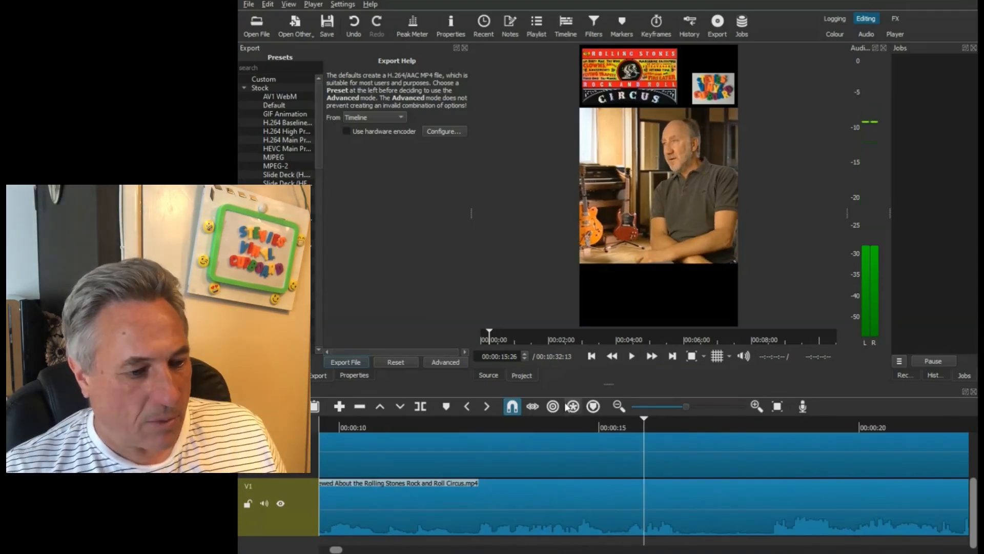
pyautogui.click(524, 353)
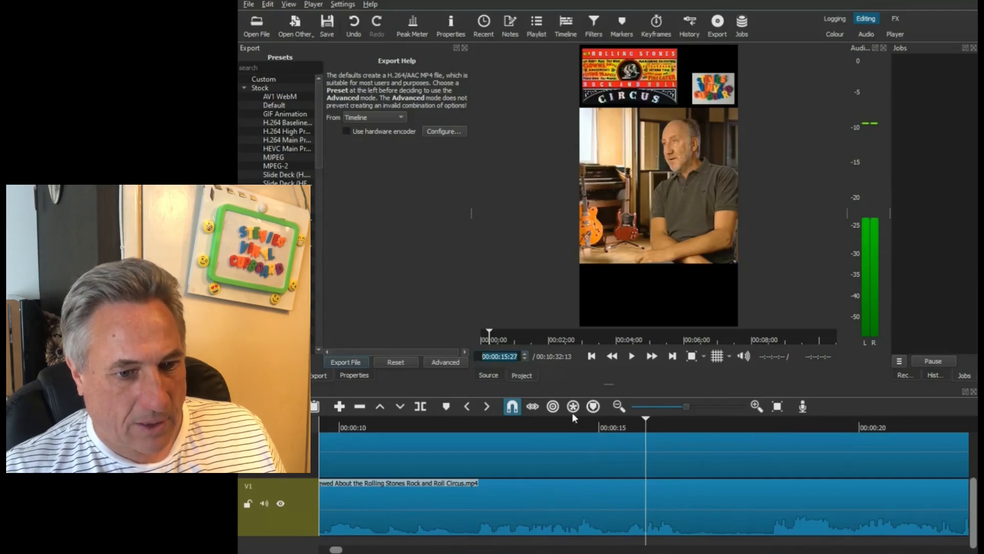
pyautogui.click(524, 358)
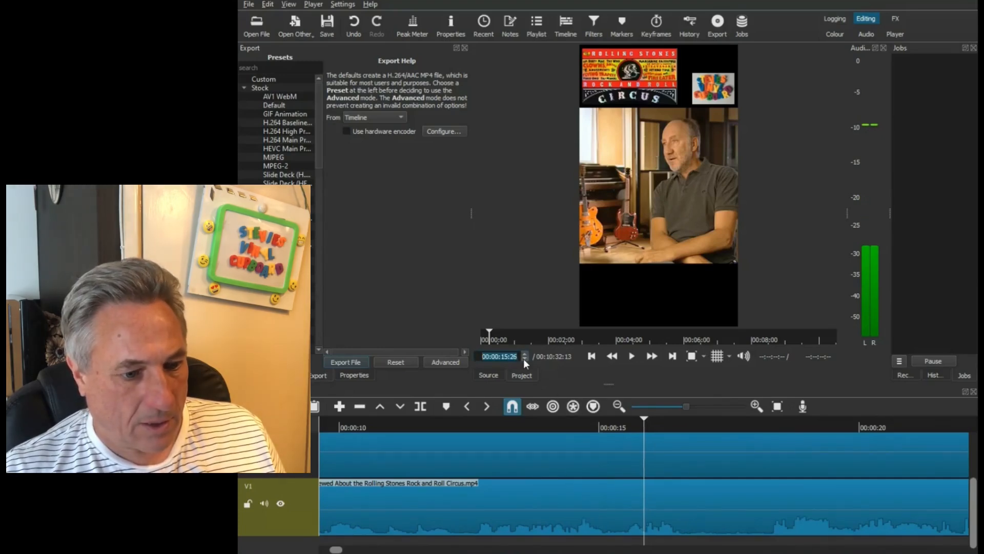
pyautogui.click(524, 353)
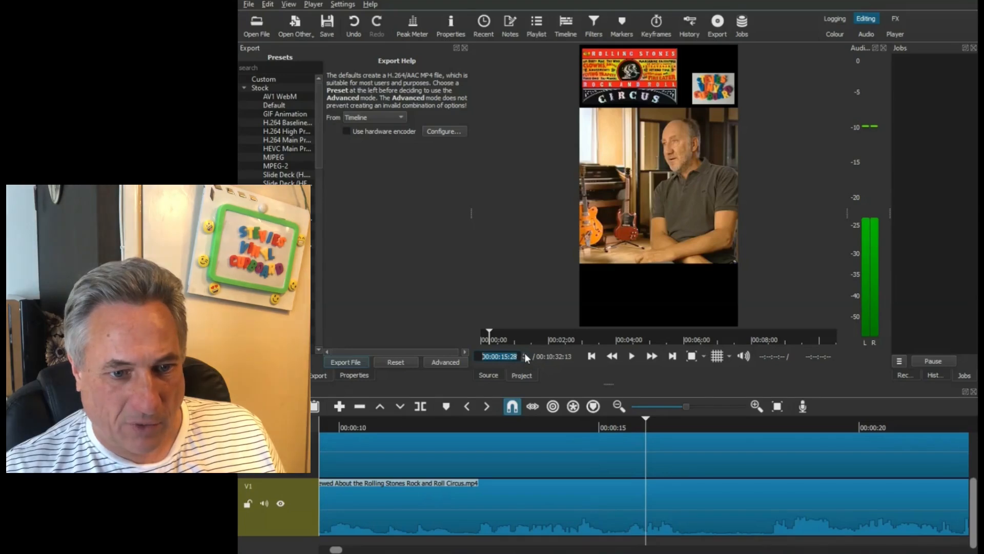
pyautogui.click(524, 354)
pyautogui.click(524, 359)
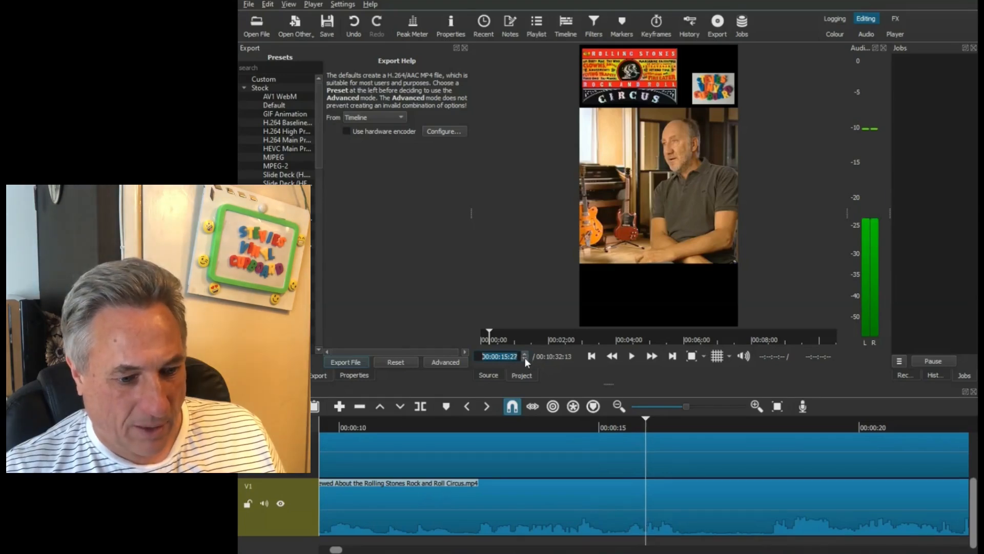
pyautogui.click(524, 358)
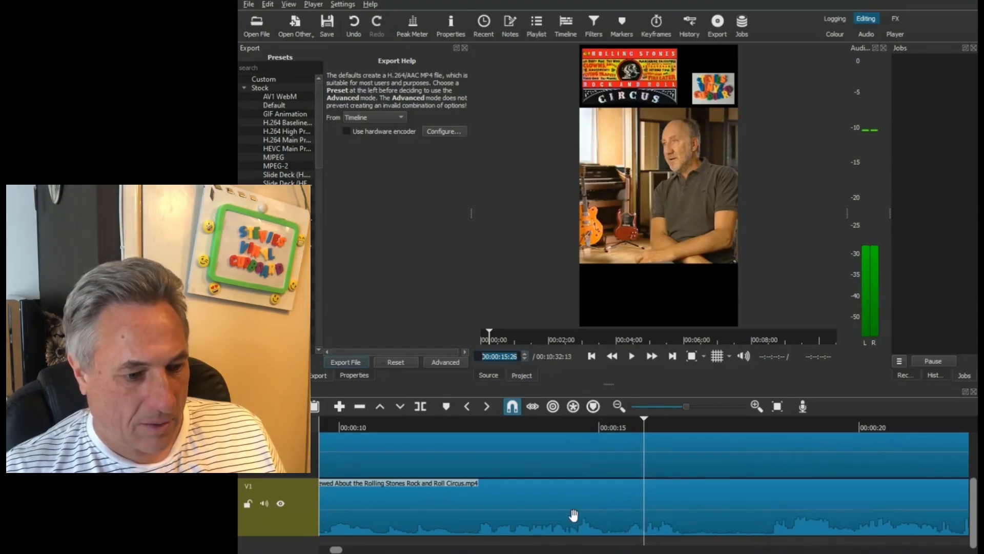
pyautogui.click(422, 406)
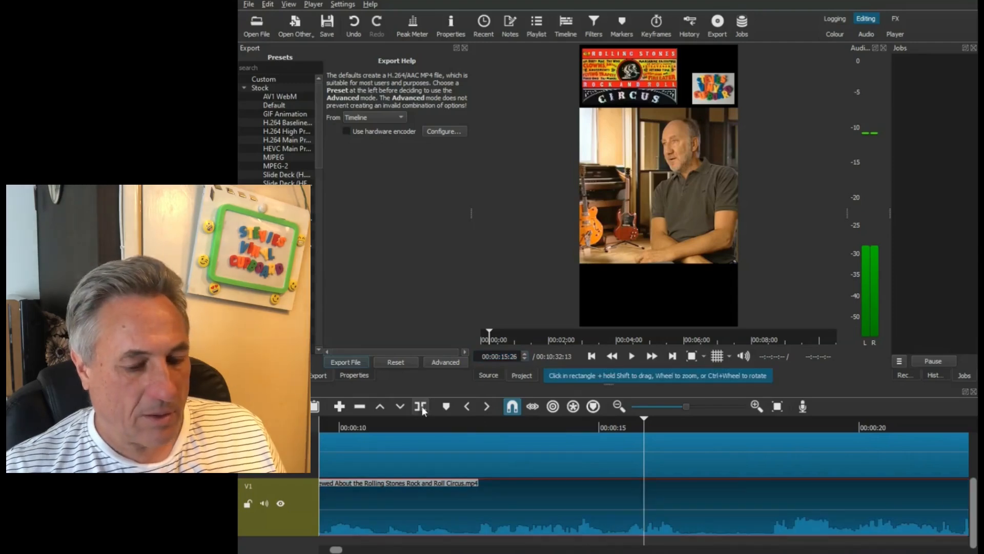
# - Delete the V1 segment between 00:00:15:26 and 00:00:43:07 and move the following clip back to close the gap
pyautogui.click(631, 358)
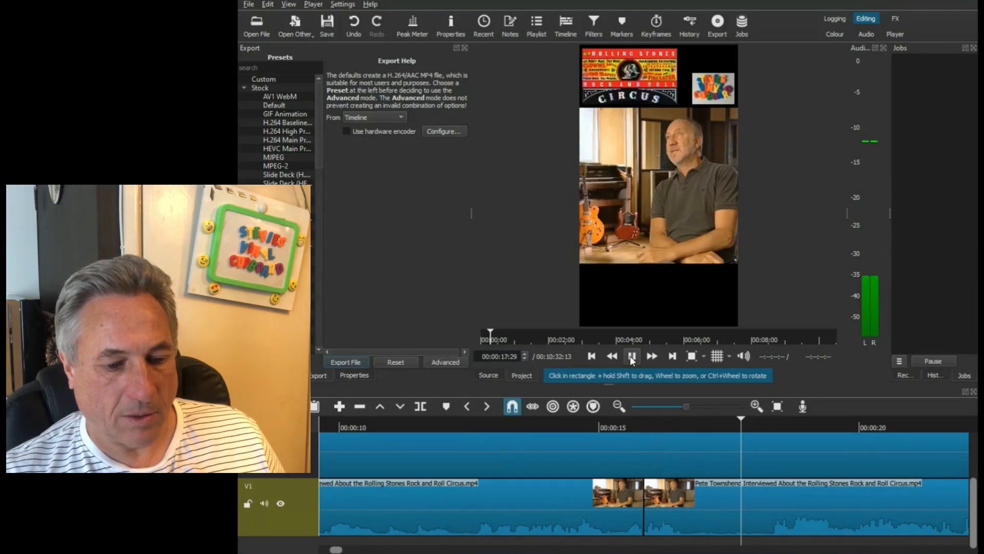
pyautogui.click(631, 358)
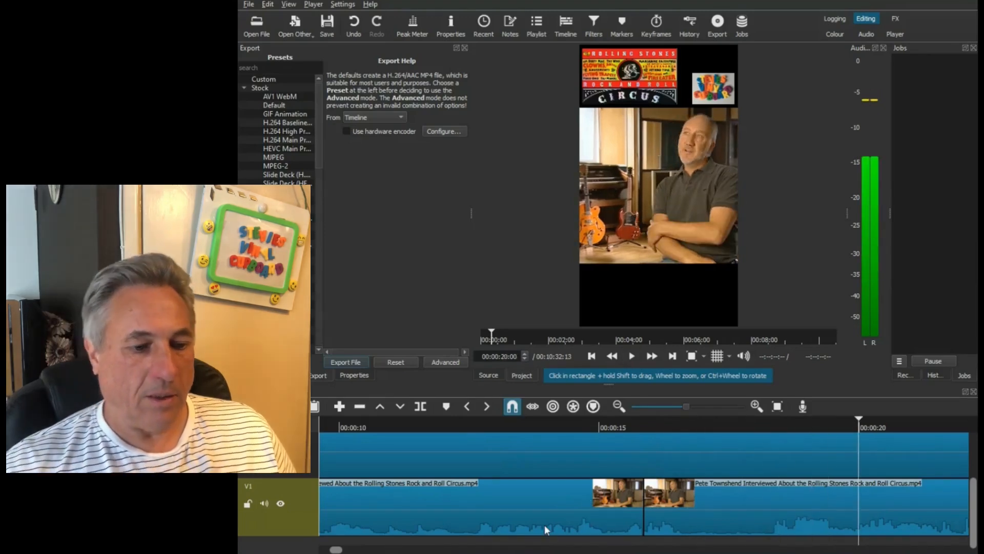
pyautogui.click(619, 406)
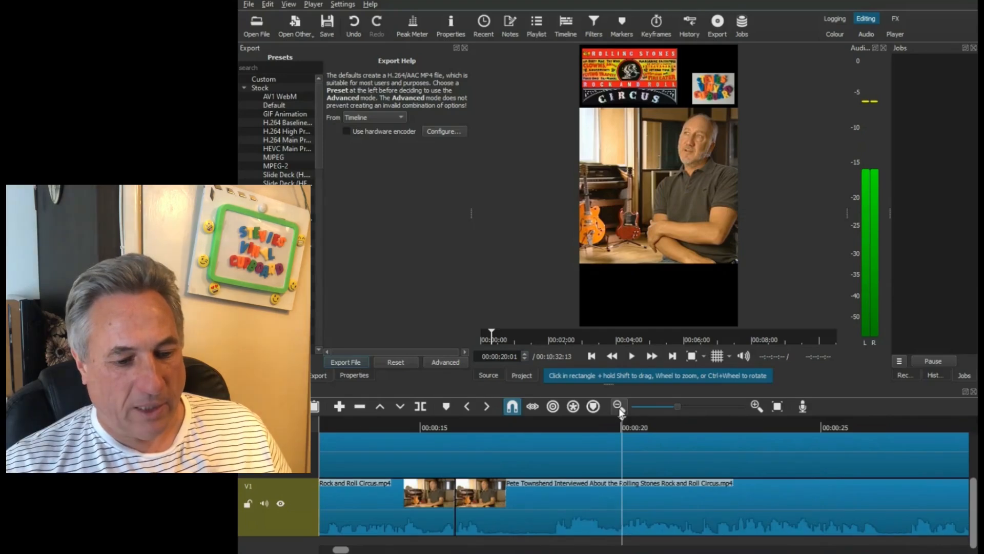
pyautogui.click(619, 406)
pyautogui.click(617, 407)
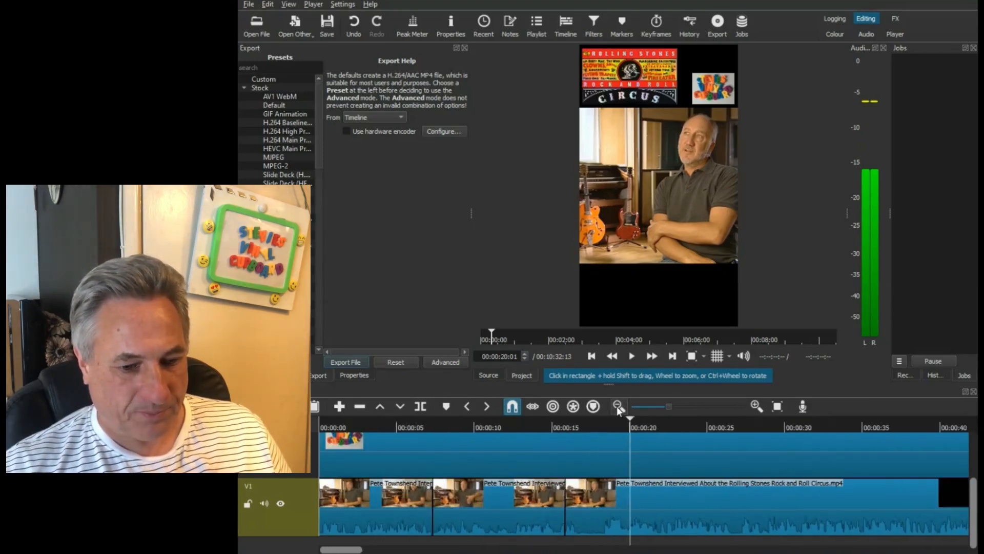
pyautogui.click(618, 407)
pyautogui.click(648, 497)
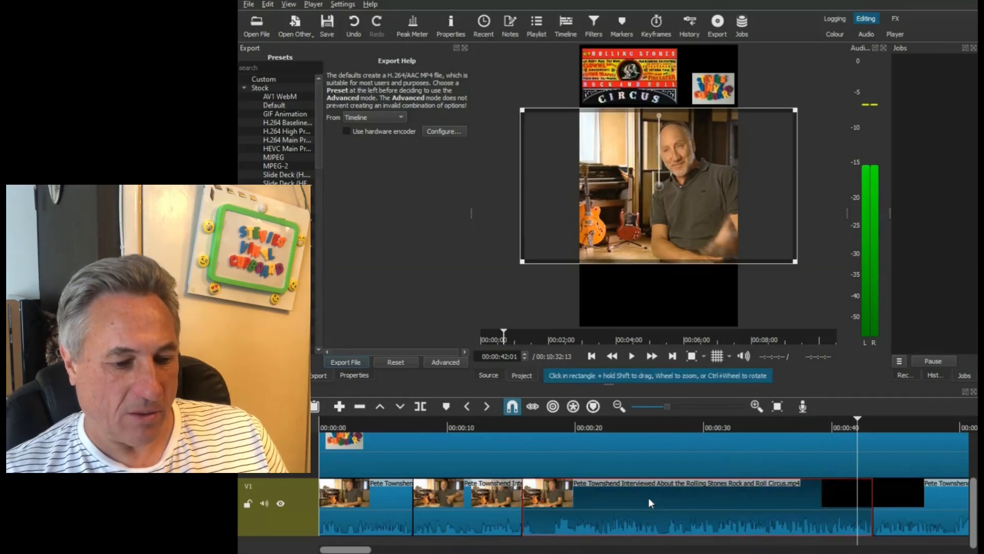
pyautogui.press('Delete')
pyautogui.moveTo(883, 506); pyautogui.dragTo(497, 506)
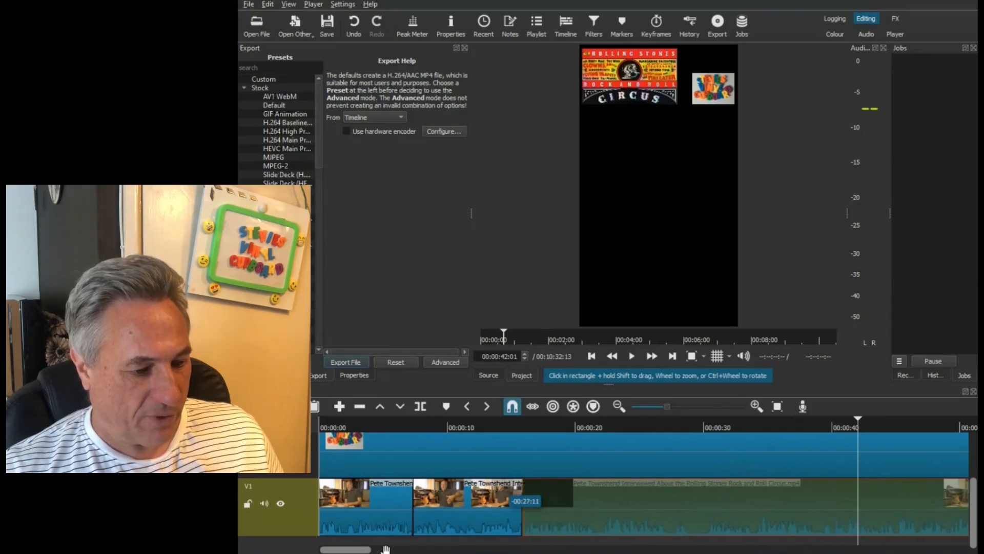
pyautogui.moveTo(364, 551); pyautogui.dragTo(380, 552)
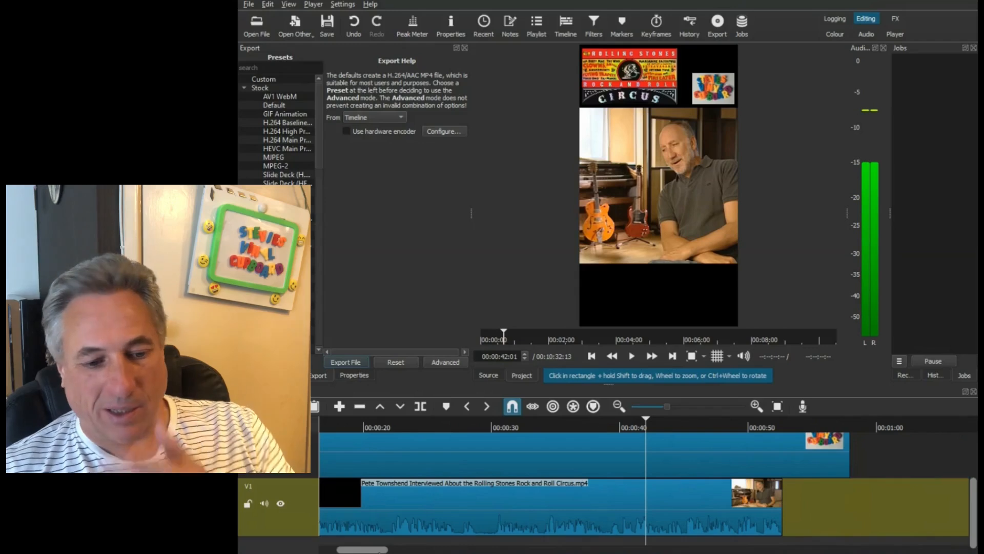
pyautogui.moveTo(379, 552); pyautogui.dragTo(362, 551)
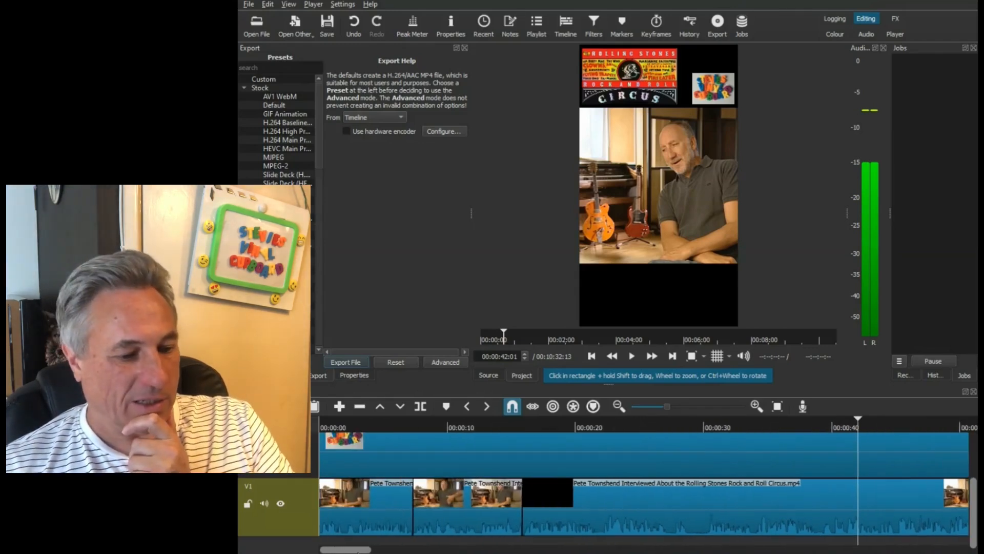
# - Create a crossfade at the 00:00:15:26 join by moving the following V1 clip 19 frames earlier over the previous clip
pyautogui.click(514, 425)
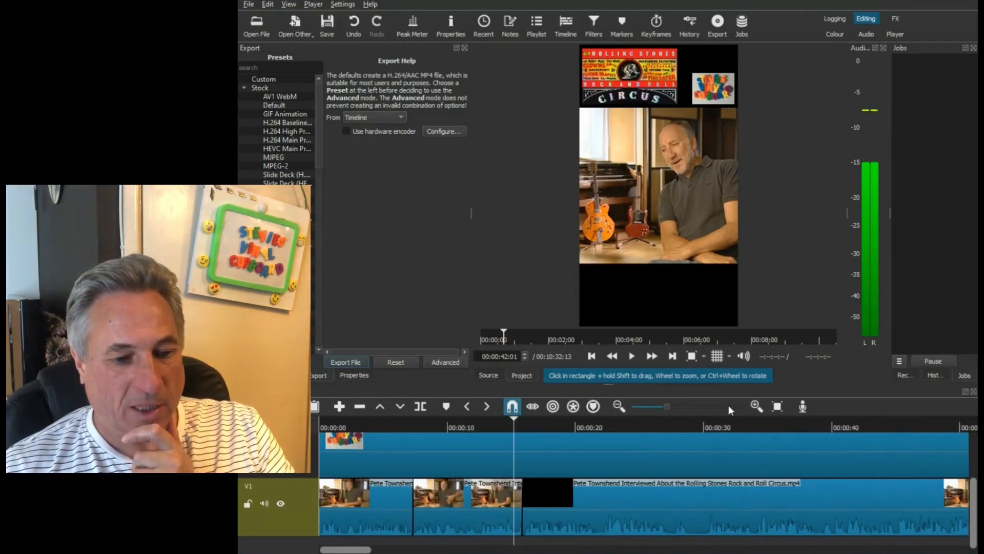
pyautogui.click(755, 406)
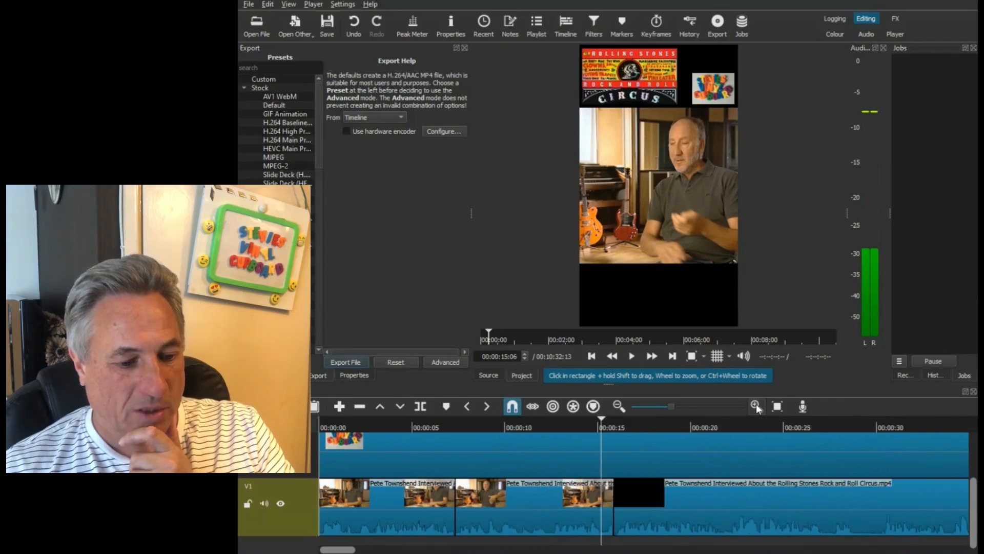
pyautogui.click(756, 405)
pyautogui.click(757, 406)
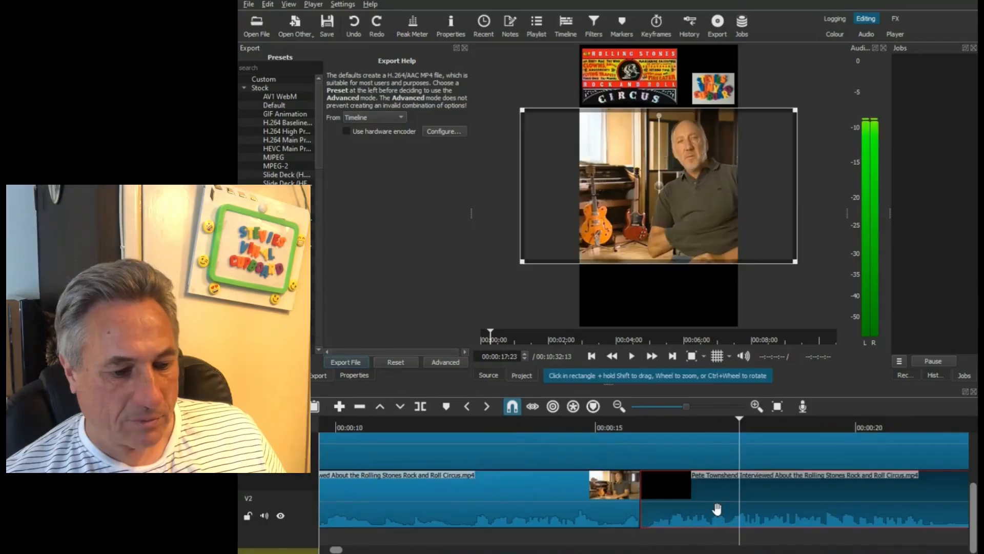
pyautogui.moveTo(723, 508); pyautogui.dragTo(691, 508)
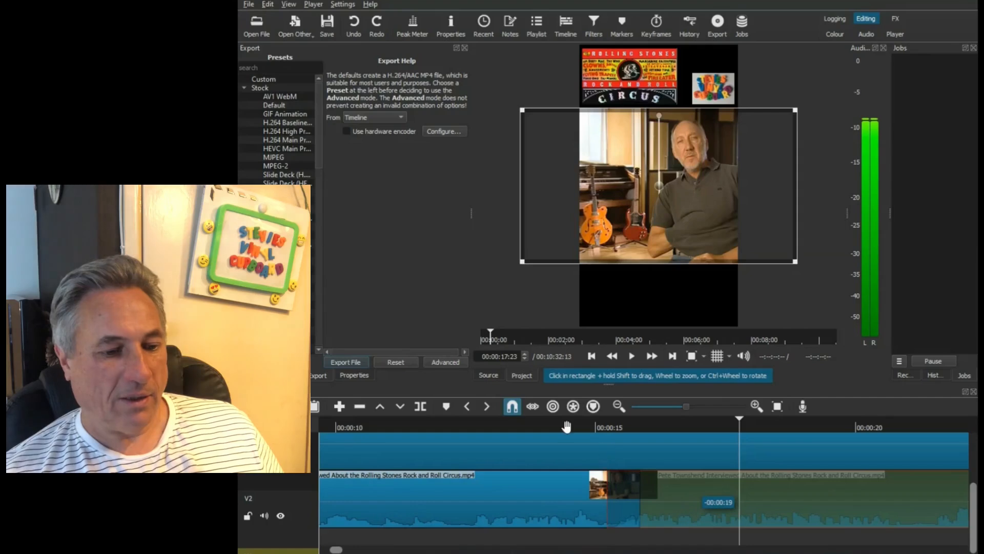
# - Play the V1 track from about 00:00:14 across the new crossfade to about 00:00:24:18 to review the transition
pyautogui.click(550, 424)
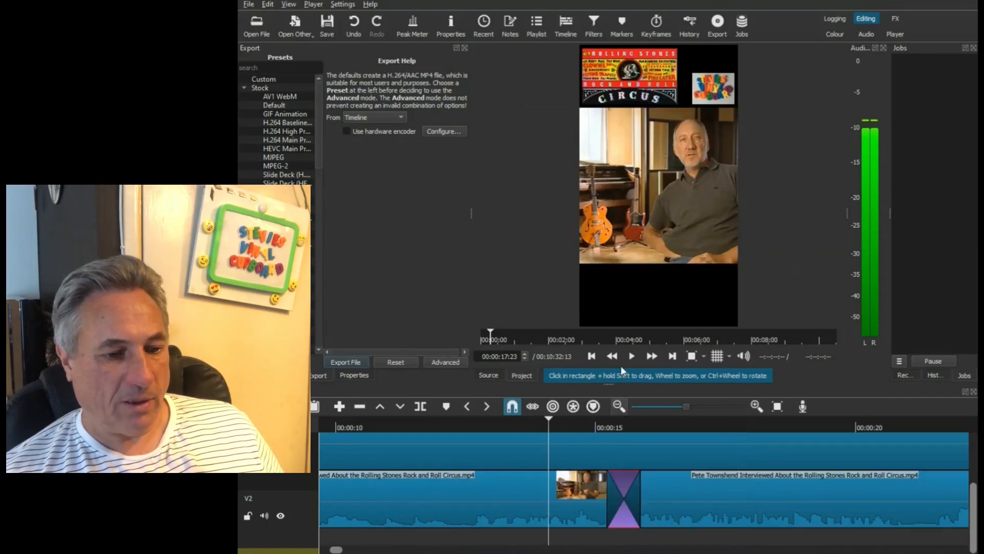
pyautogui.click(632, 357)
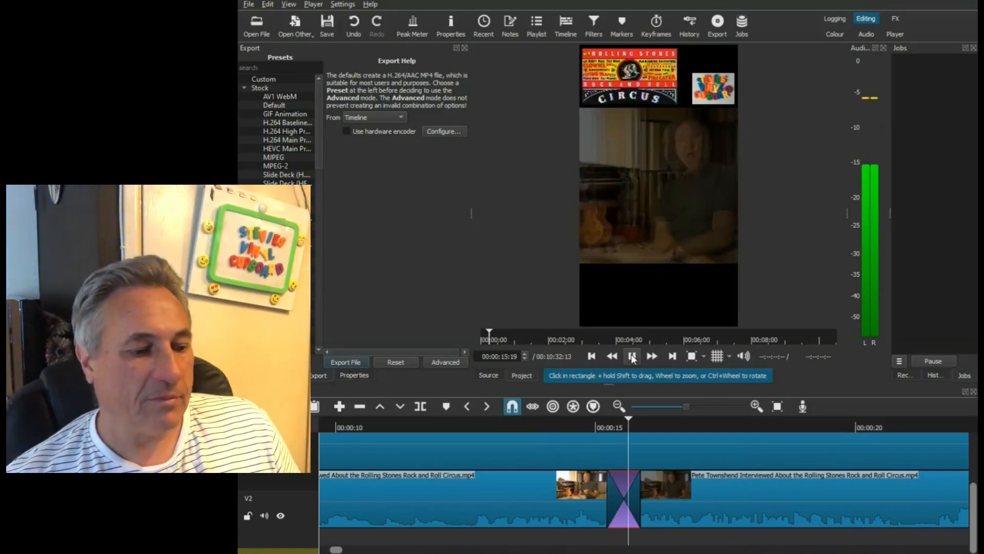
pyautogui.click(632, 355)
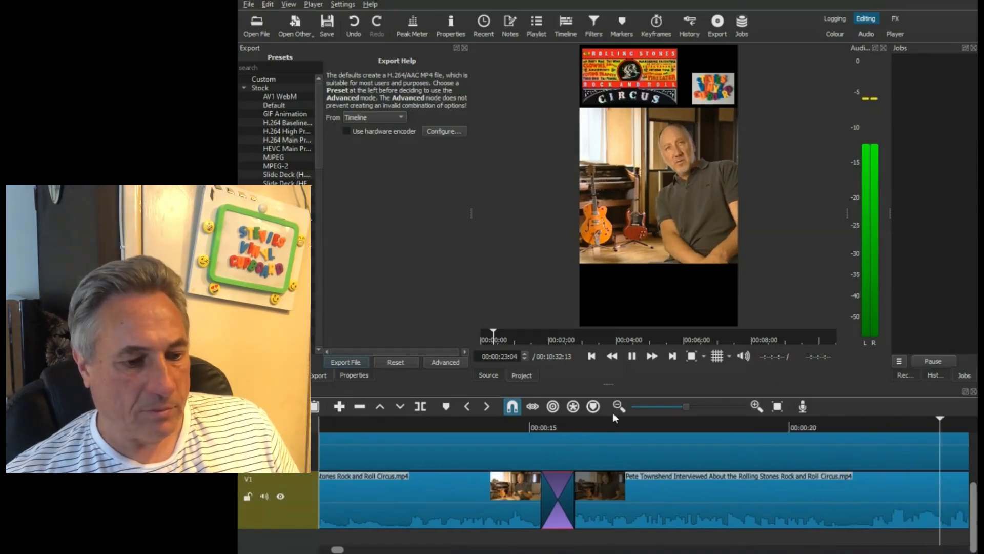
pyautogui.click(633, 356)
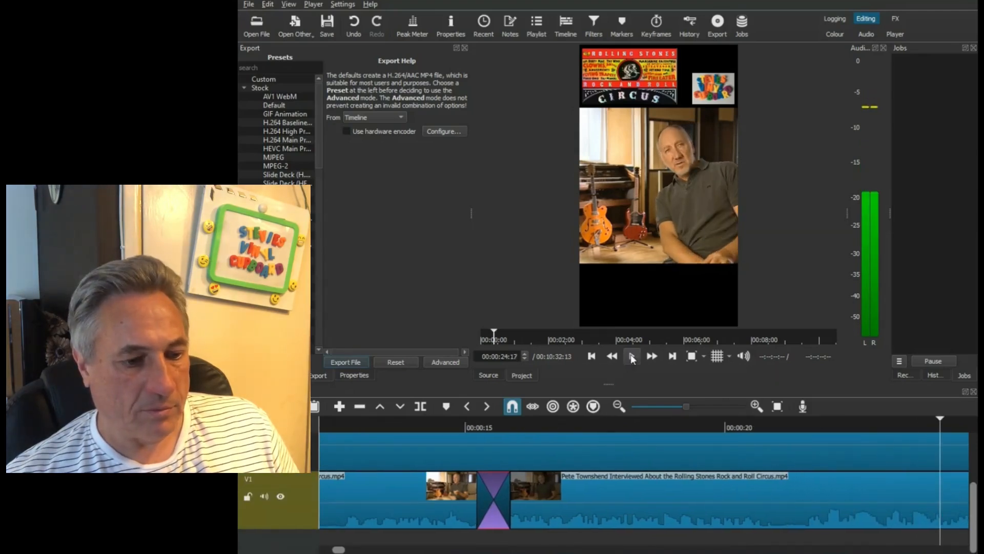
pyautogui.click(619, 407)
pyautogui.click(619, 407)
pyautogui.click(619, 407)
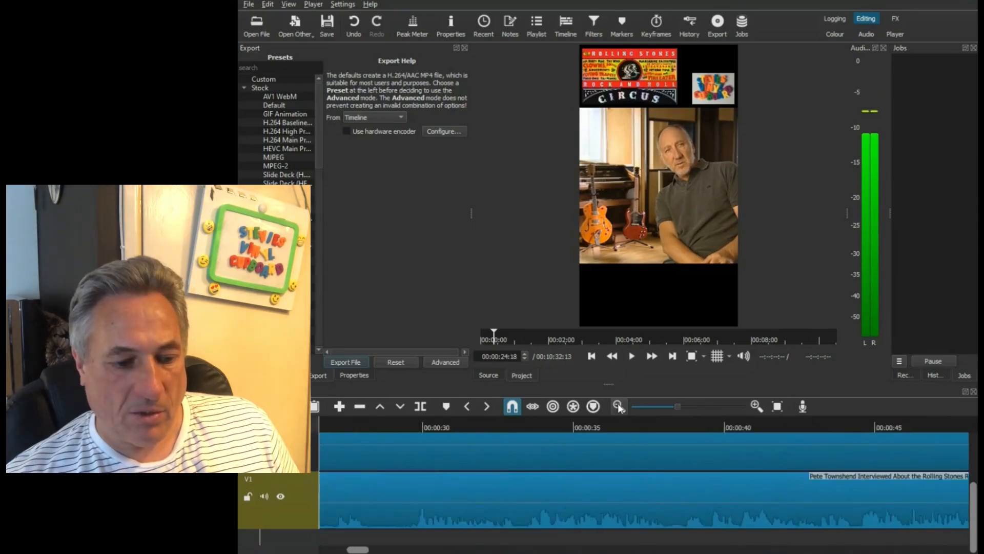
pyautogui.click(619, 406)
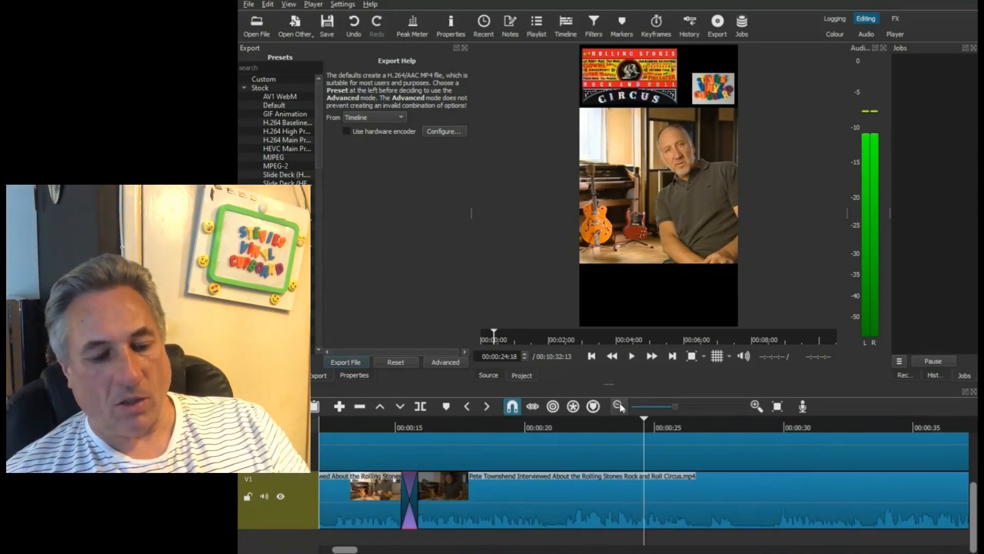
pyautogui.click(619, 407)
pyautogui.click(618, 407)
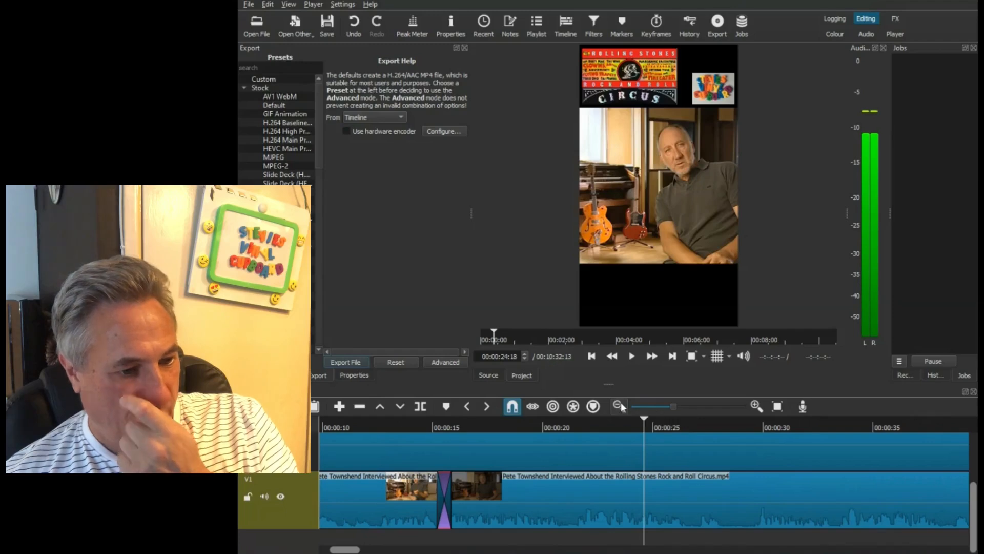
# - Move the remaining V1 interview clip back to butt against the previous clip at about 00:00:52, closing the gap
pyautogui.click(619, 407)
pyautogui.moveTo(352, 550); pyautogui.dragTo(402, 550)
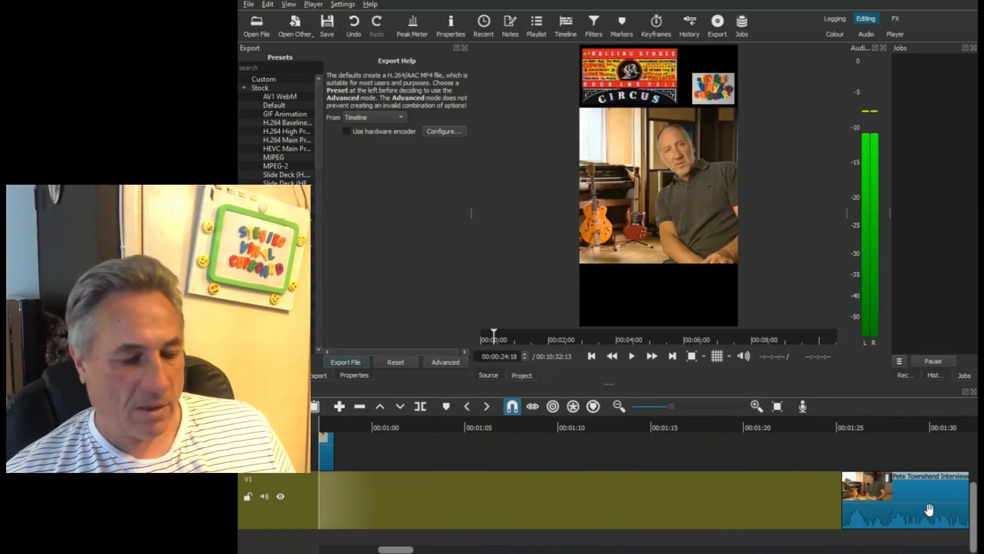
pyautogui.moveTo(845, 509); pyautogui.dragTo(383, 515)
pyautogui.moveTo(402, 551); pyautogui.dragTo(389, 551)
pyautogui.moveTo(634, 512); pyautogui.dragTo(509, 513)
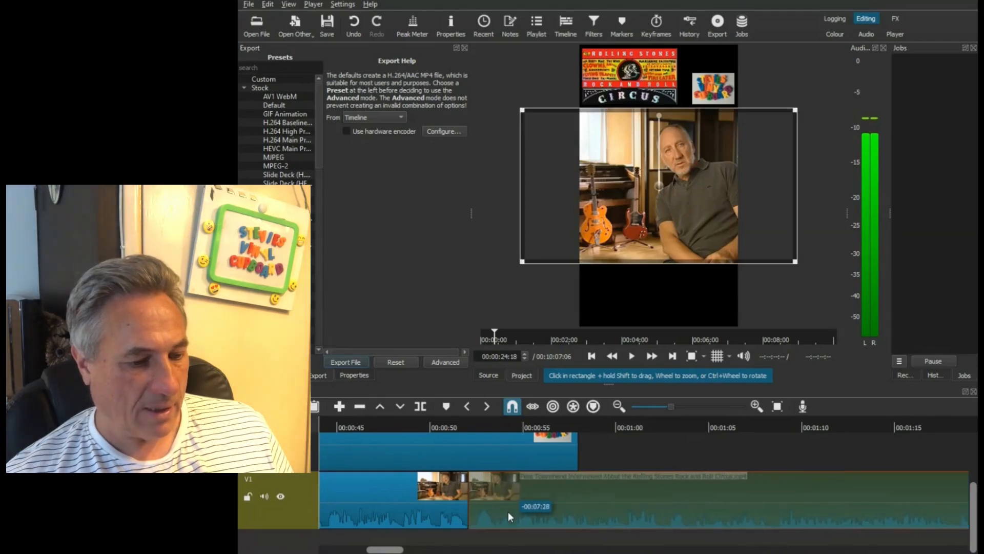
# - Trim the end of the logo overlay above V1 to line up with the V1 clip join at about 00:00:52
pyautogui.moveTo(576, 464); pyautogui.dragTo(464, 464)
pyautogui.scroll(2, 553, 470)
pyautogui.scroll(-1, 464, 468)
pyautogui.click(757, 406)
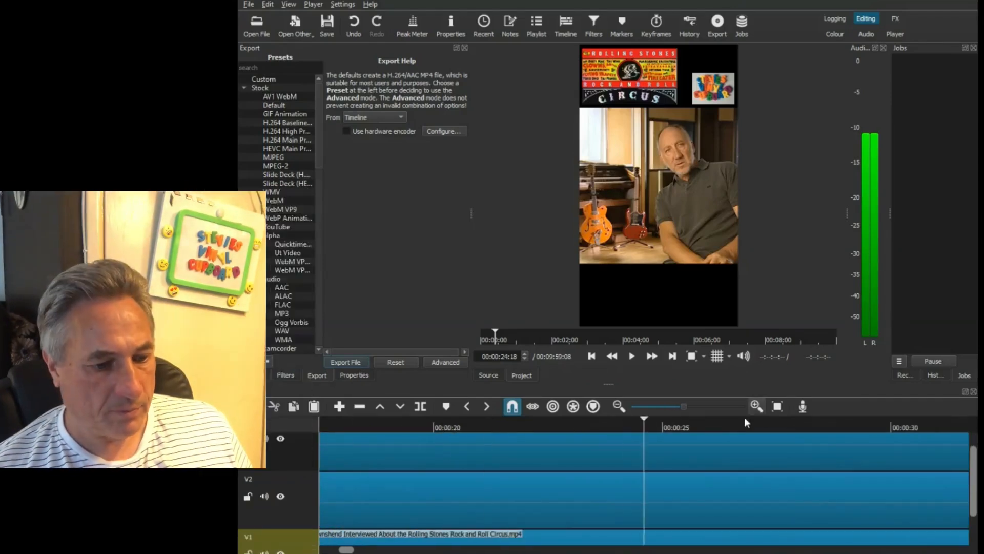
pyautogui.hscroll(10, 641, 446)
pyautogui.moveTo(537, 453); pyautogui.dragTo(521, 459)
pyautogui.moveTo(971, 480); pyautogui.dragTo(970, 528)
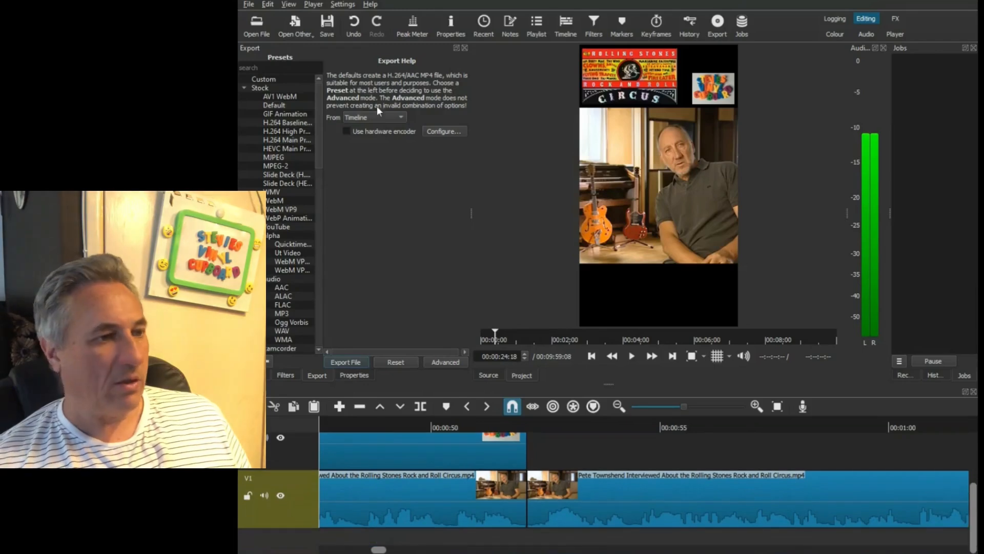
# - Save the project and delete the leftover V1 interview clip following the short's end at about 00:00:52
pyautogui.click(249, 4)
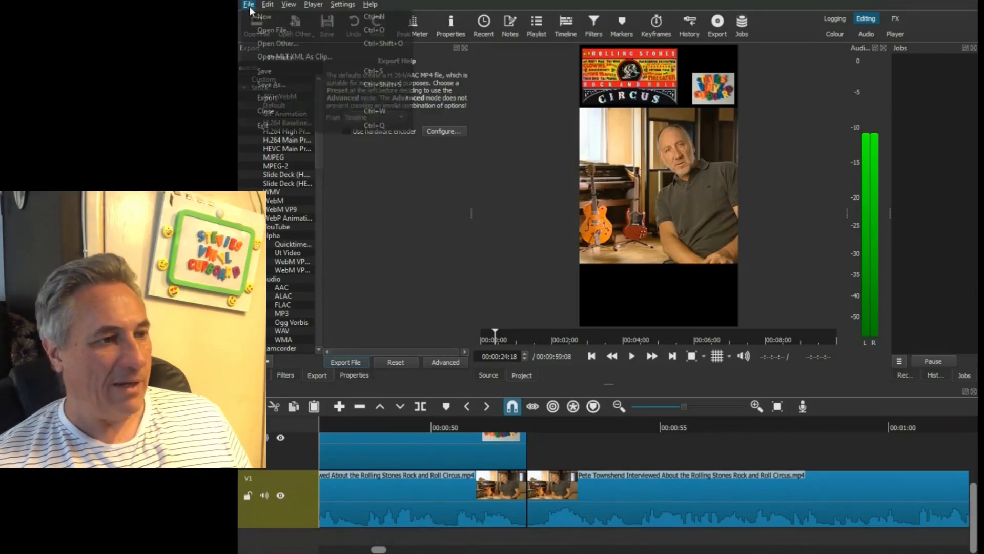
pyautogui.click(285, 76)
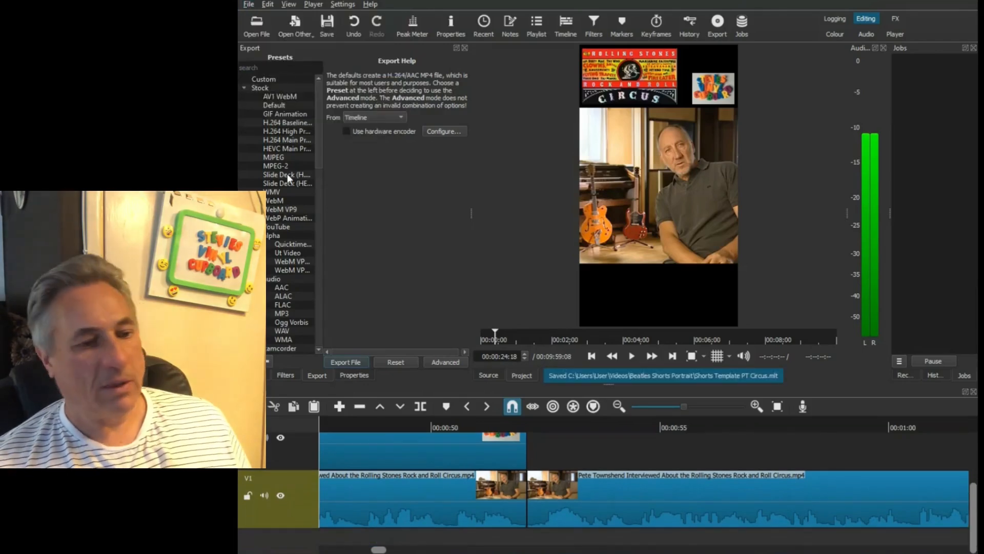
pyautogui.click(605, 508)
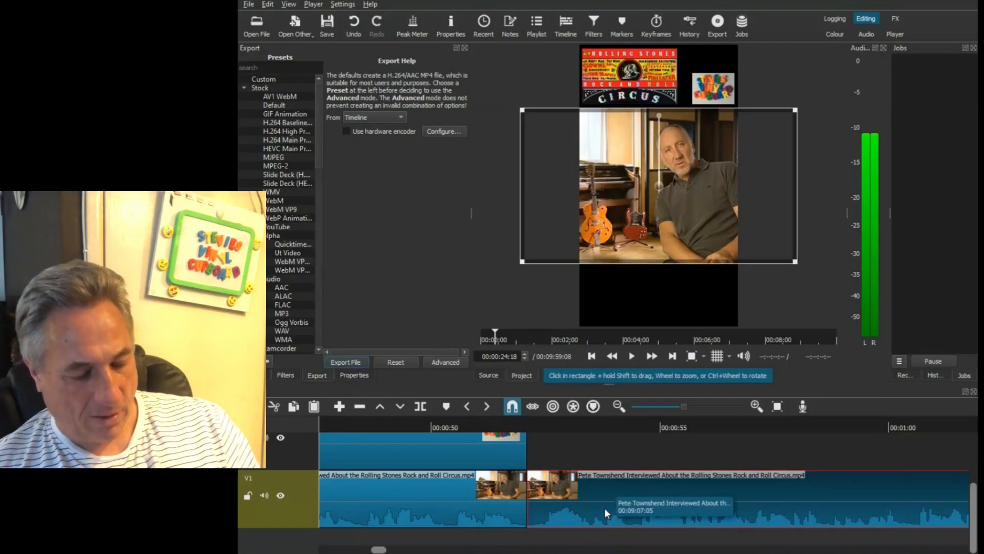
pyautogui.press('Delete')
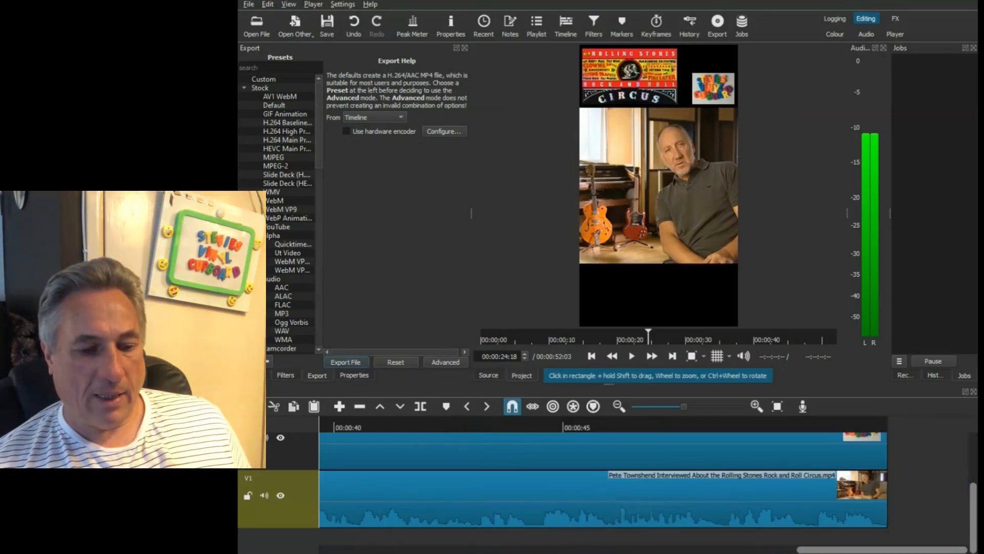
# - Return the playhead to the start and examine the whole short on the timeline
pyautogui.moveTo(810, 552); pyautogui.dragTo(334, 550)
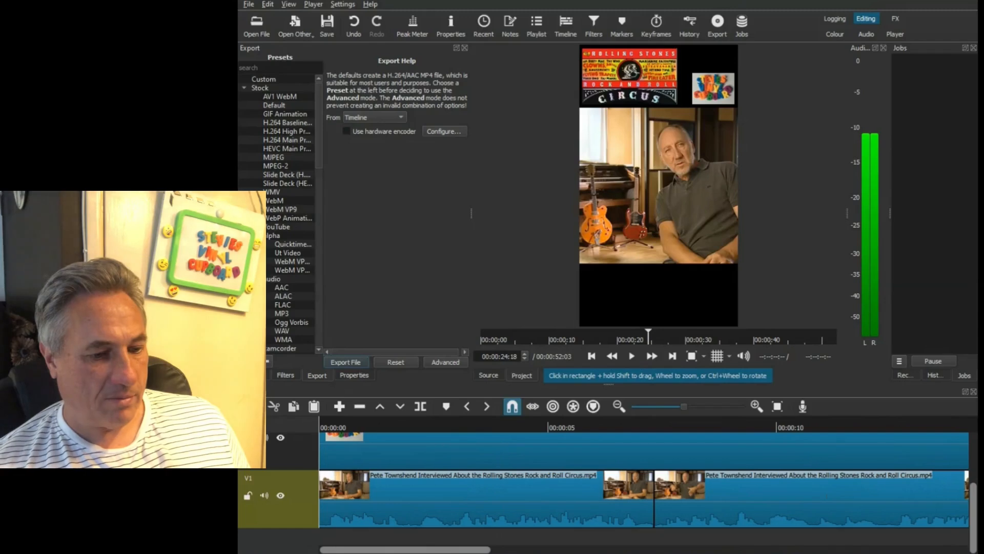
pyautogui.click(329, 420)
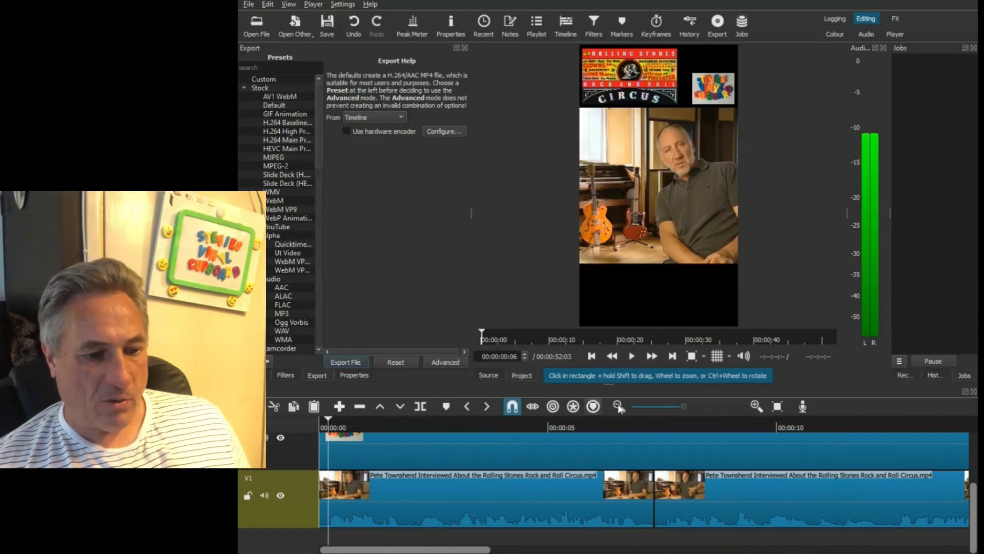
pyautogui.click(619, 406)
pyautogui.click(619, 406)
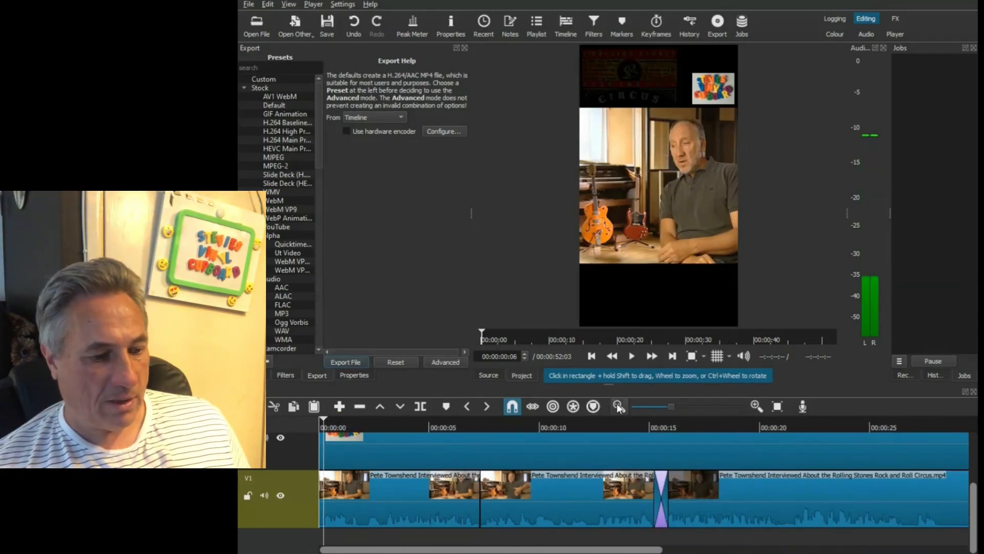
pyautogui.click(619, 406)
pyautogui.click(619, 406)
pyautogui.click(619, 406)
pyautogui.click(619, 406)
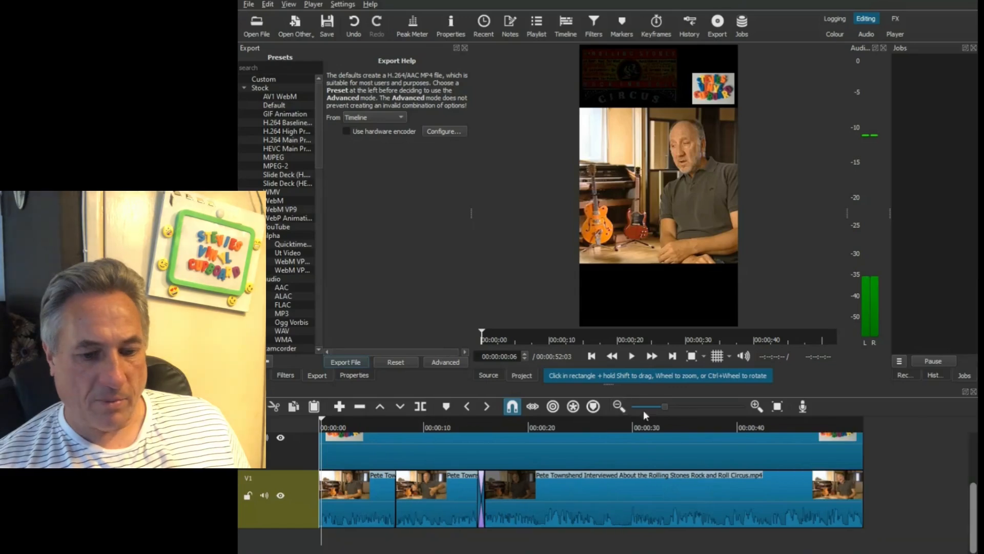
pyautogui.moveTo(977, 496)
pyautogui.mouseDown()
pyautogui.moveTo(978, 439)
pyautogui.moveTo(969, 493)
pyautogui.mouseUp()
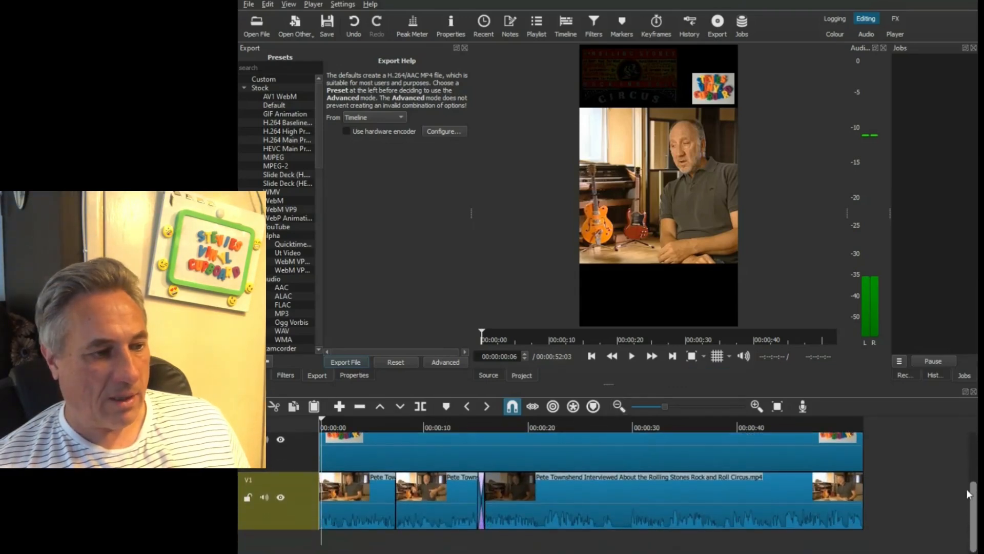
# - Export the short with the YouTube preset as "Pete Townshend - The Rolling Stones Rock and Roll Circus pt7" in the interview folder
pyautogui.click(281, 227)
pyautogui.click(352, 361)
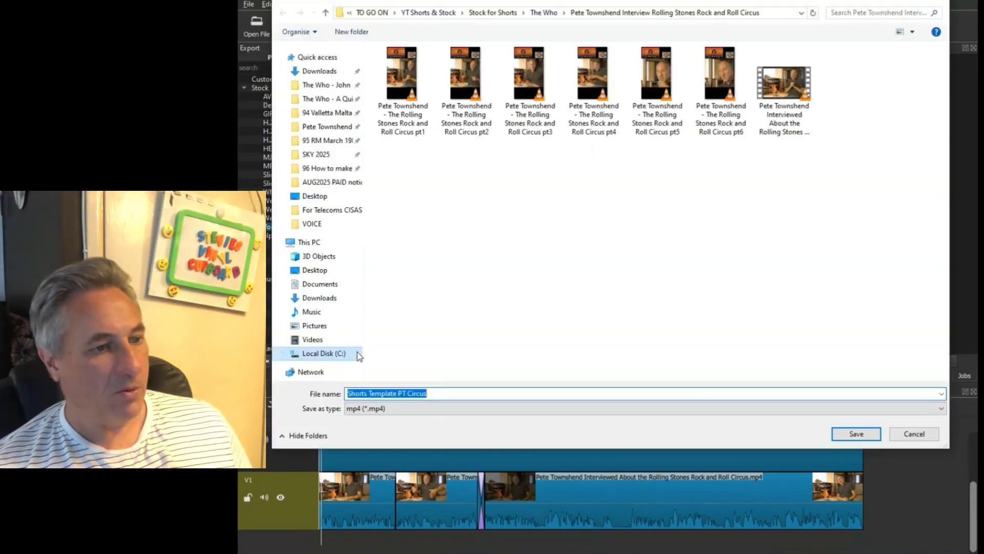
pyautogui.click(720, 90)
pyautogui.click(550, 393)
pyautogui.click(550, 392)
pyautogui.press('BackSpace')
pyautogui.write('7')
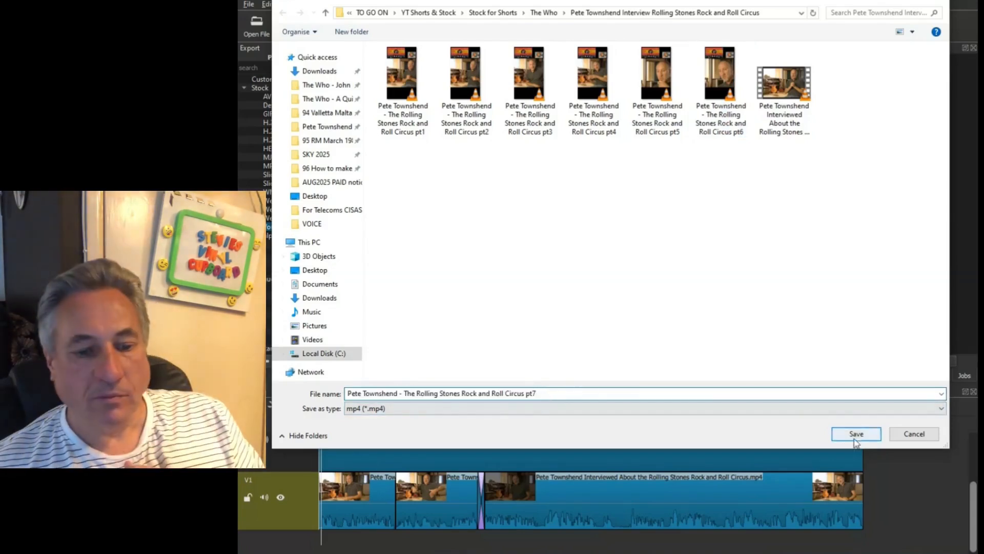
pyautogui.click(856, 434)
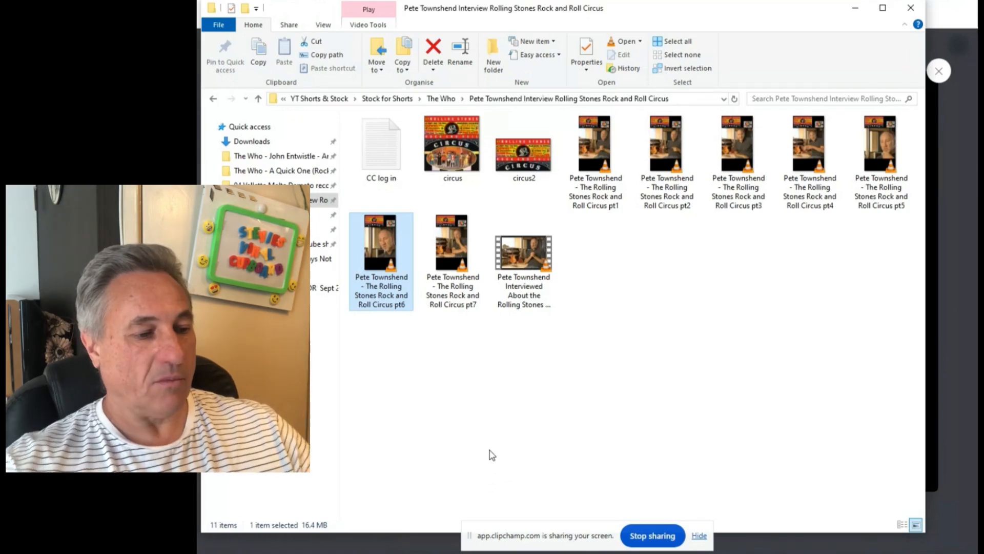
# - Switch to the interview folder, play the exported pt6 short and locate the pt7 file
pyautogui.click(486, 415)
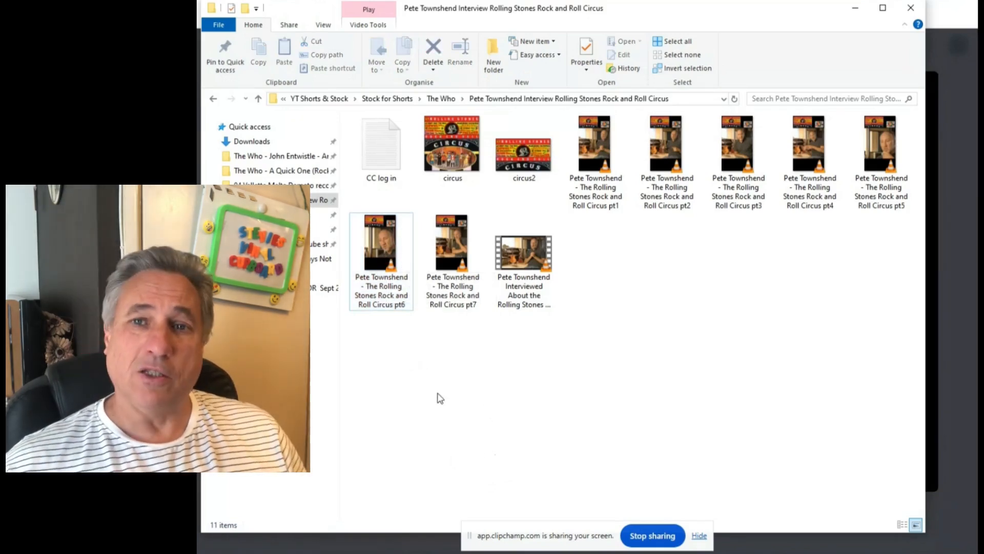
pyautogui.doubleClick(380, 246)
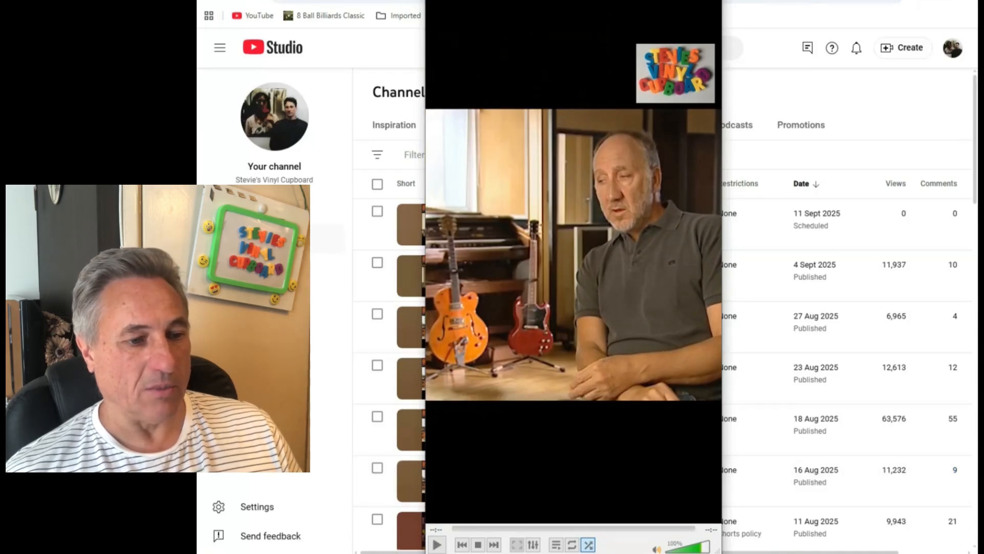
pyautogui.click(353, 493)
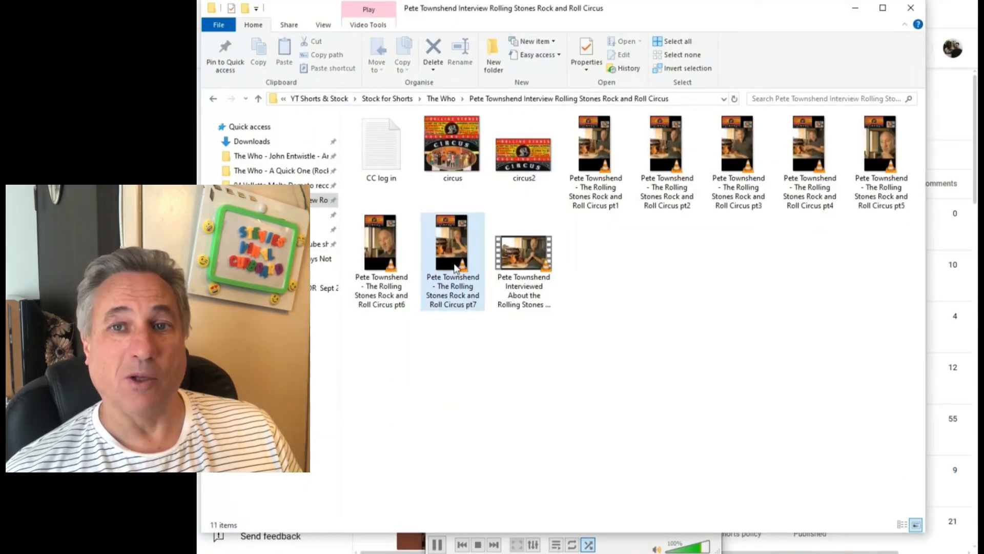
pyautogui.click(453, 246)
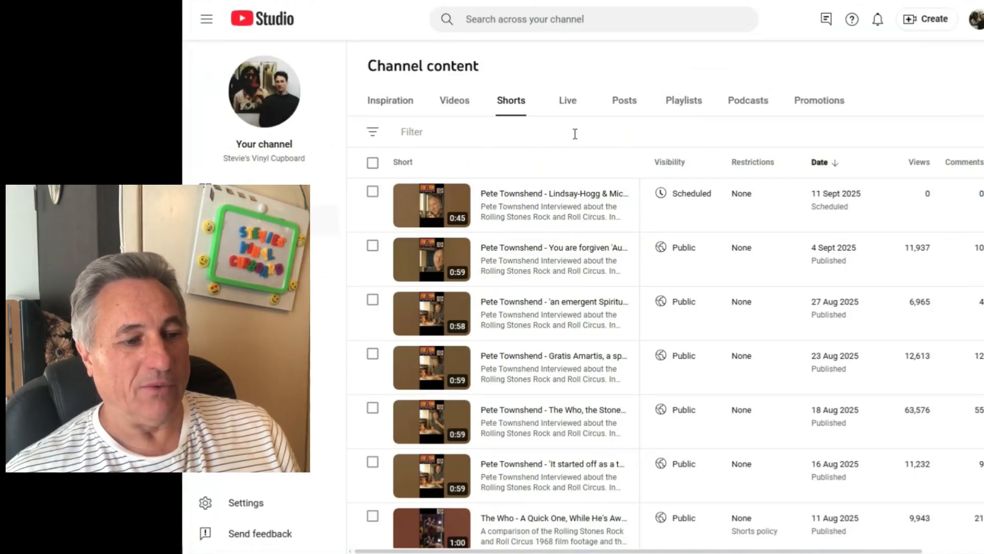
# - Switch to YouTube Studio and upload the exported "Pete Townshend - The Rolling Stones Rock and Roll Circus pt7" video
pyautogui.click(917, 26)
pyautogui.click(908, 48)
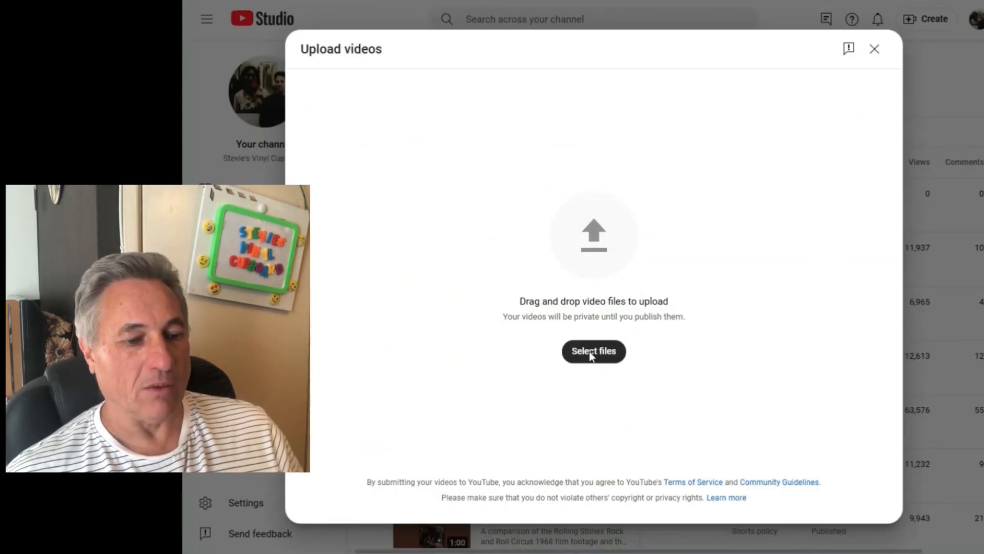
pyautogui.click(624, 354)
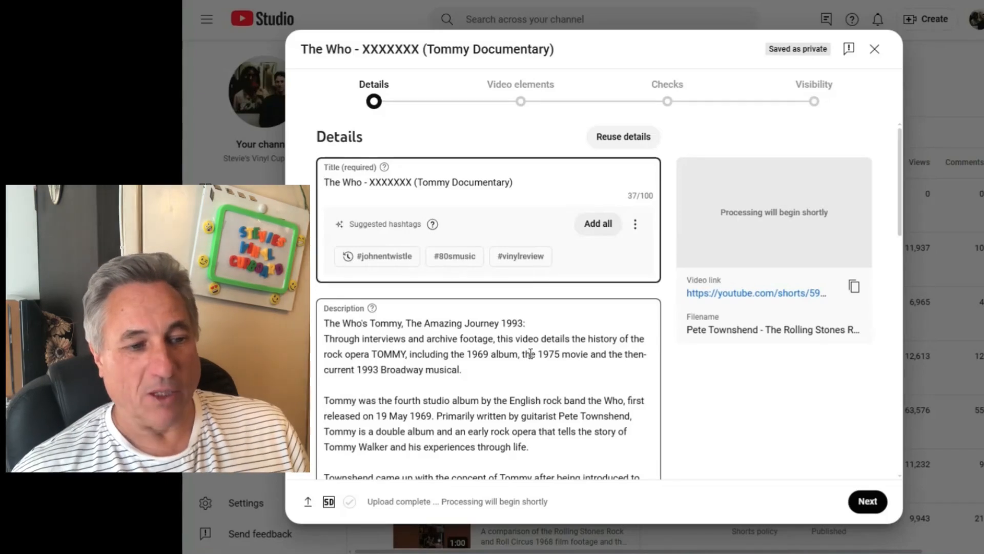
# - Reuse the title, description, playlists, tags, Shorts remixing and category from the "Pete Townshend - Lindsay-Hogg & Mick" pt6 short
pyautogui.click(629, 137)
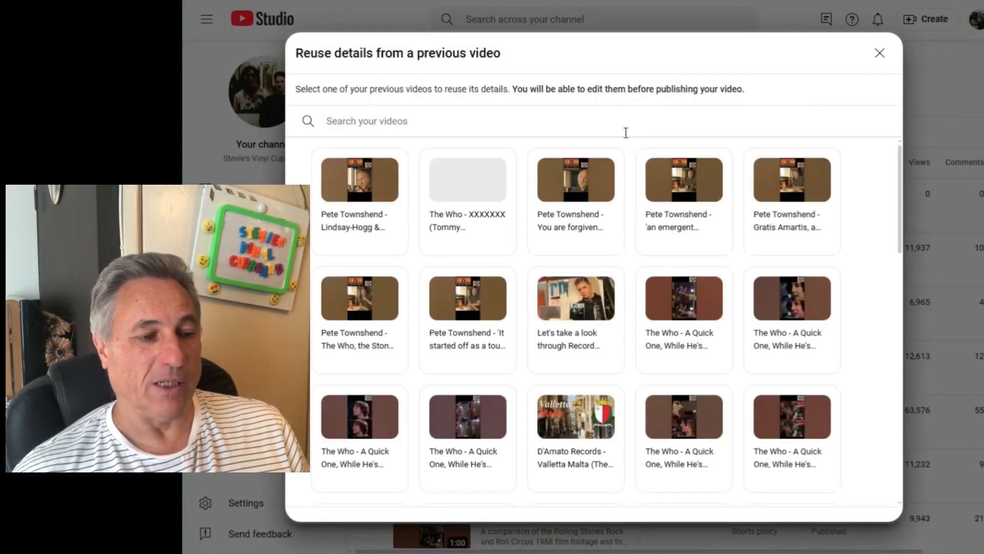
pyautogui.click(362, 191)
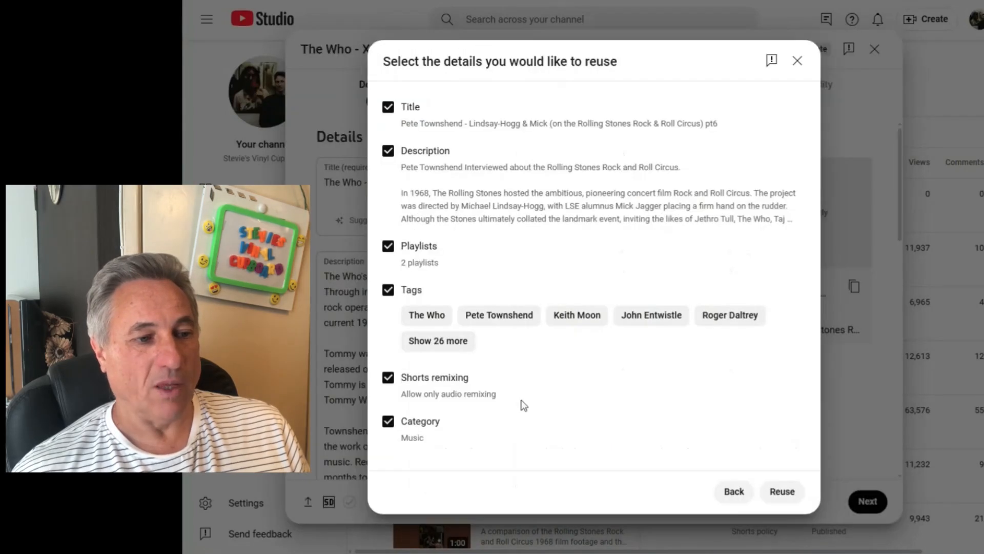
pyautogui.click(769, 493)
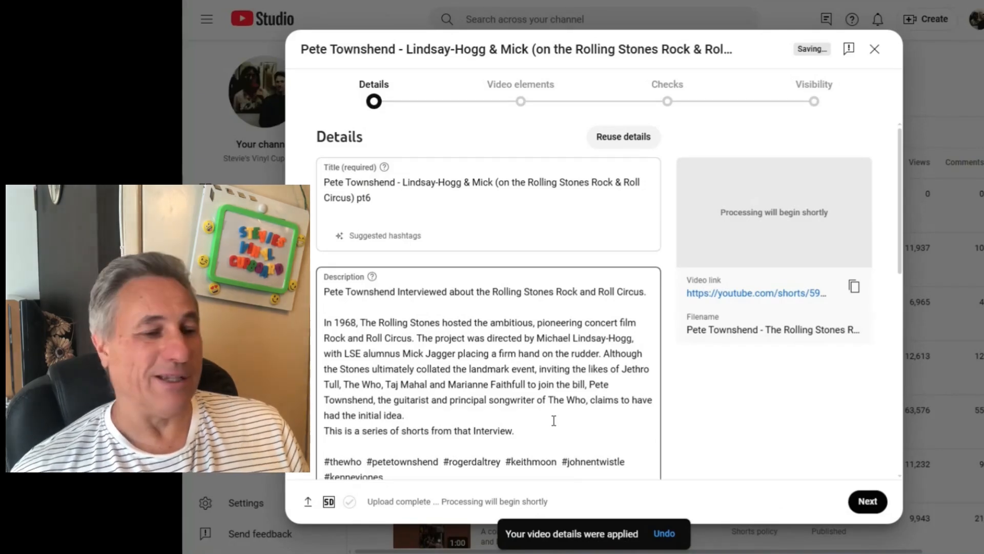
# - Change the upload's title to "Pete Townshend - Yoko (on the Rolling Stones Rock & Roll Circus) pt7"
pyautogui.click(421, 184)
pyautogui.moveTo(403, 183); pyautogui.dragTo(490, 183)
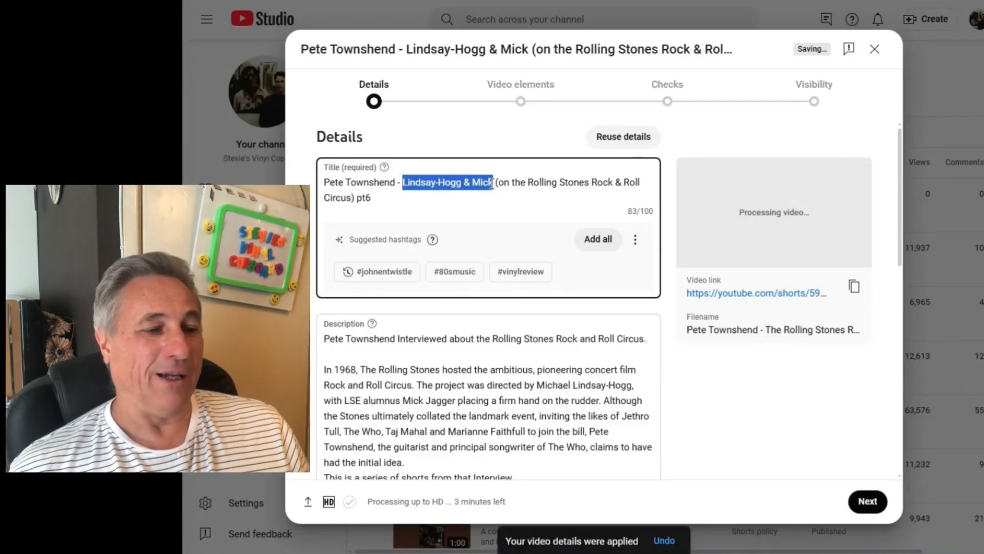
pyautogui.write('Yok')
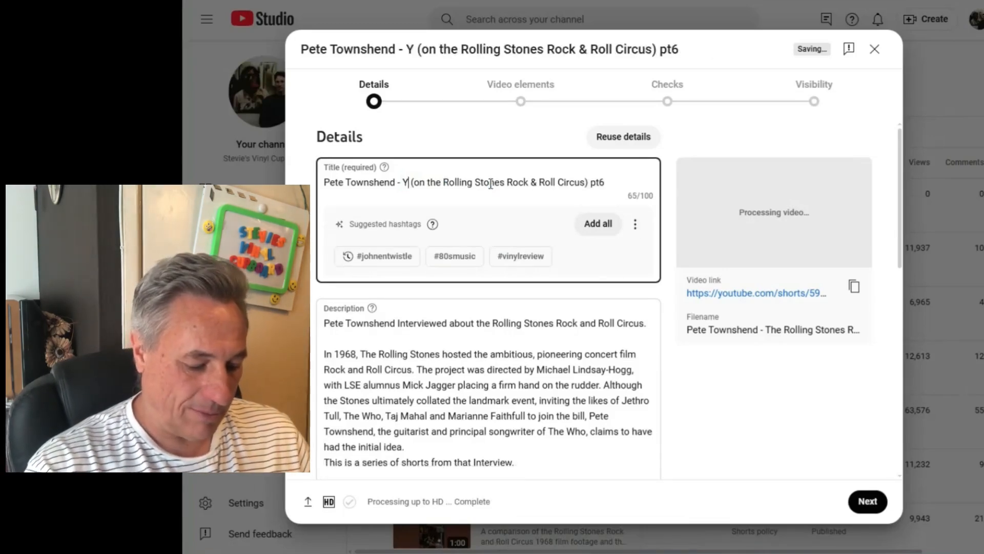
pyautogui.write('o')
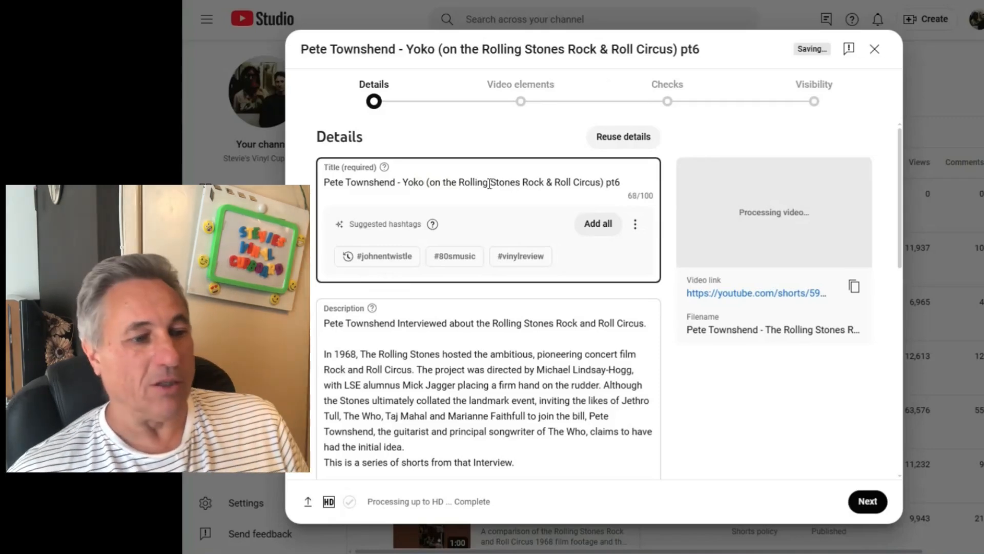
pyautogui.click(634, 196)
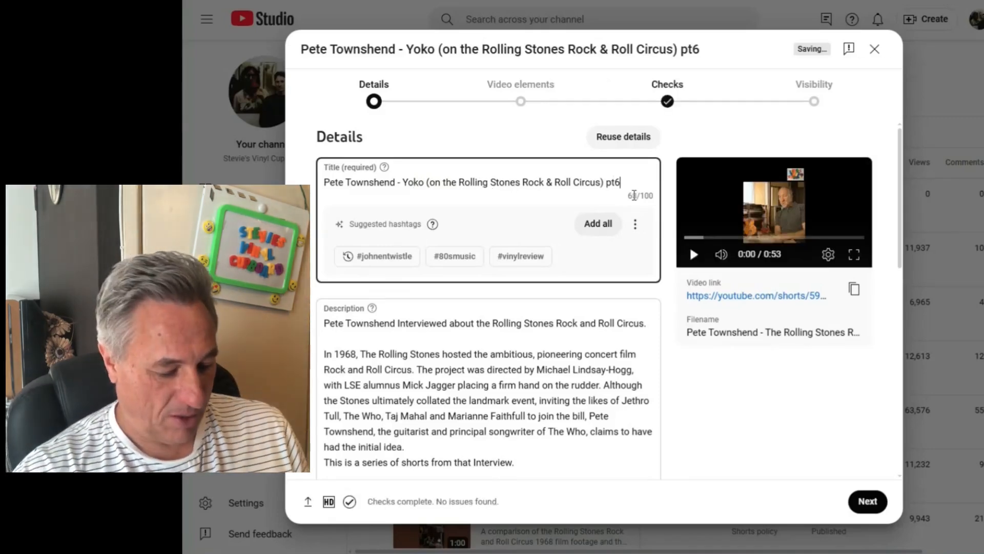
pyautogui.write('7')
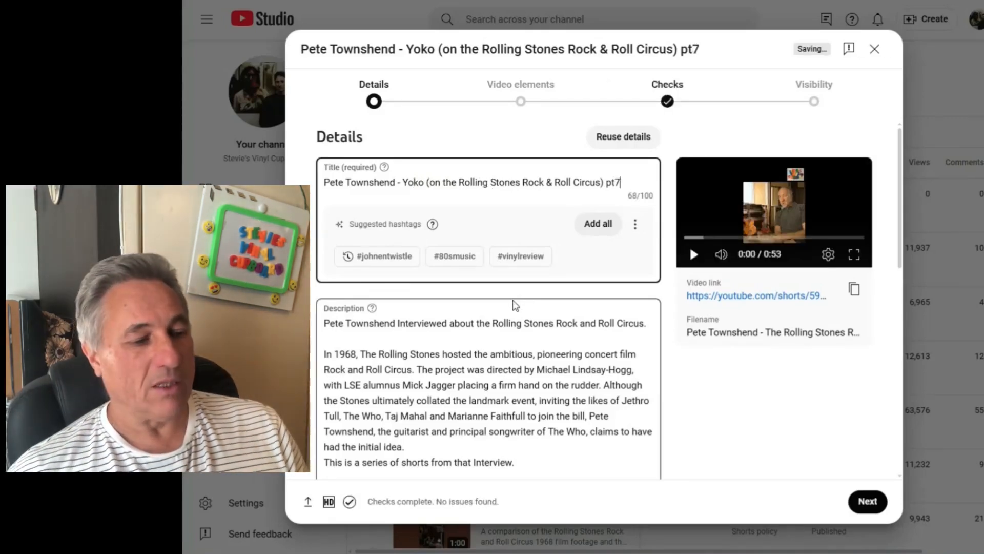
# - Review the upload's reused description, hashtags, playlists and audience settings
pyautogui.scroll(-4, 533, 301)
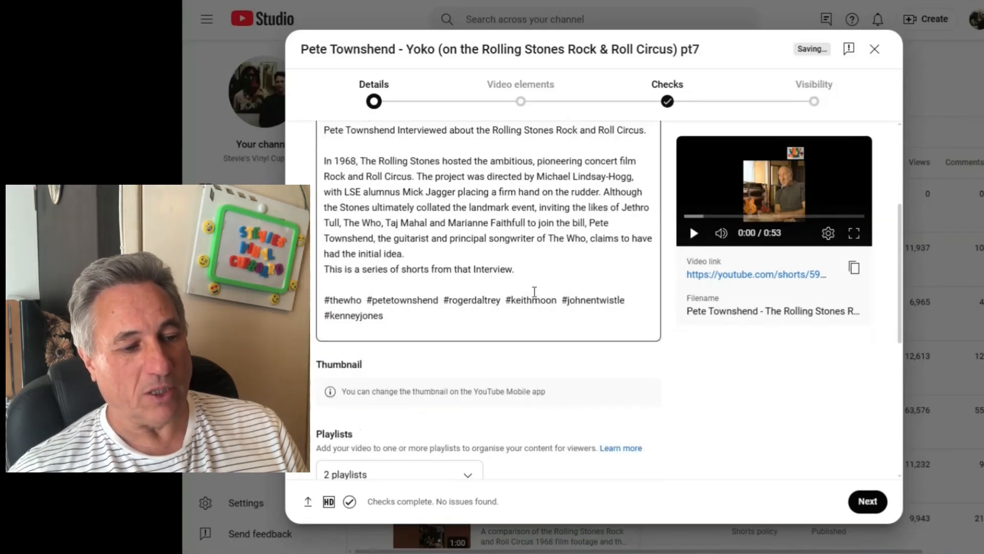
pyautogui.scroll(2, 534, 291)
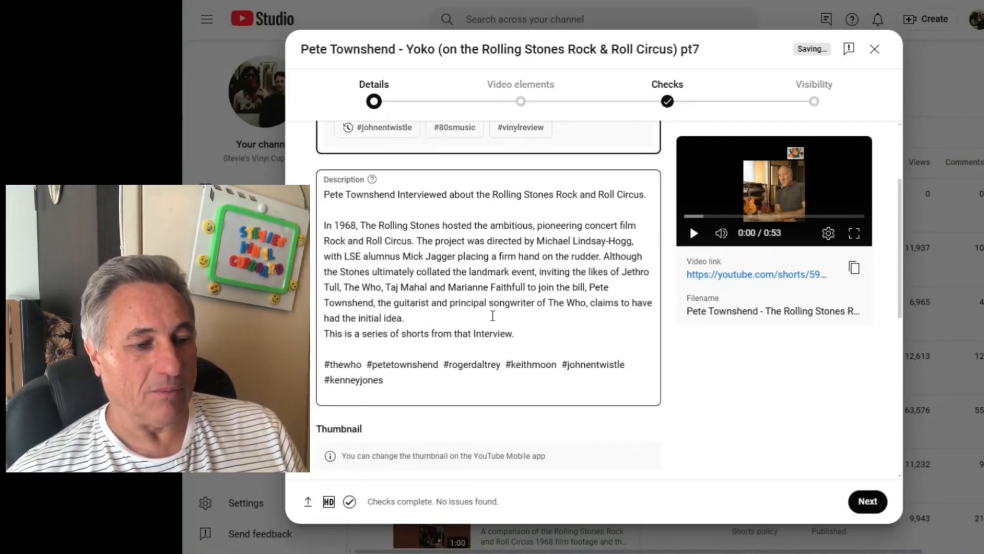
pyautogui.scroll(-6, 496, 312)
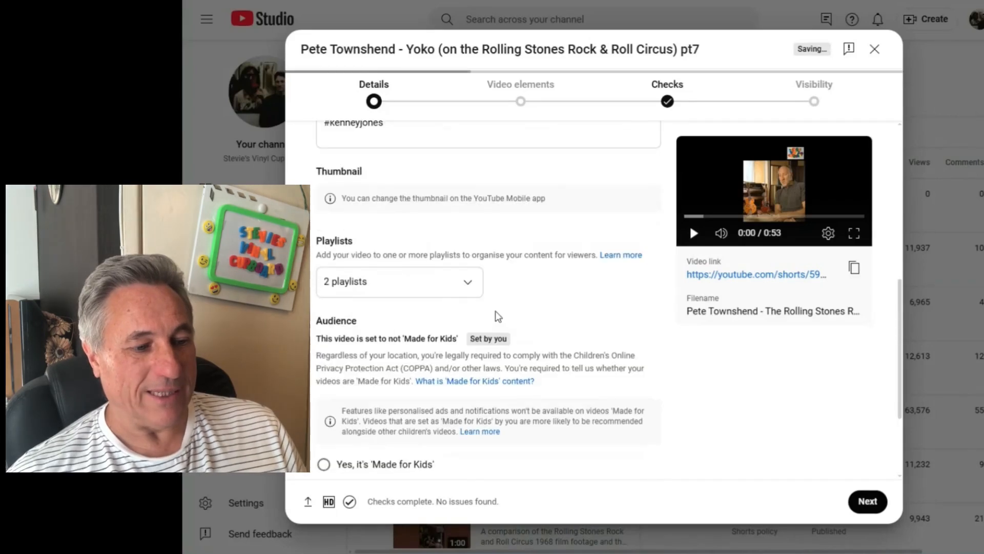
pyautogui.scroll(-2, 496, 315)
pyautogui.scroll(3, 496, 318)
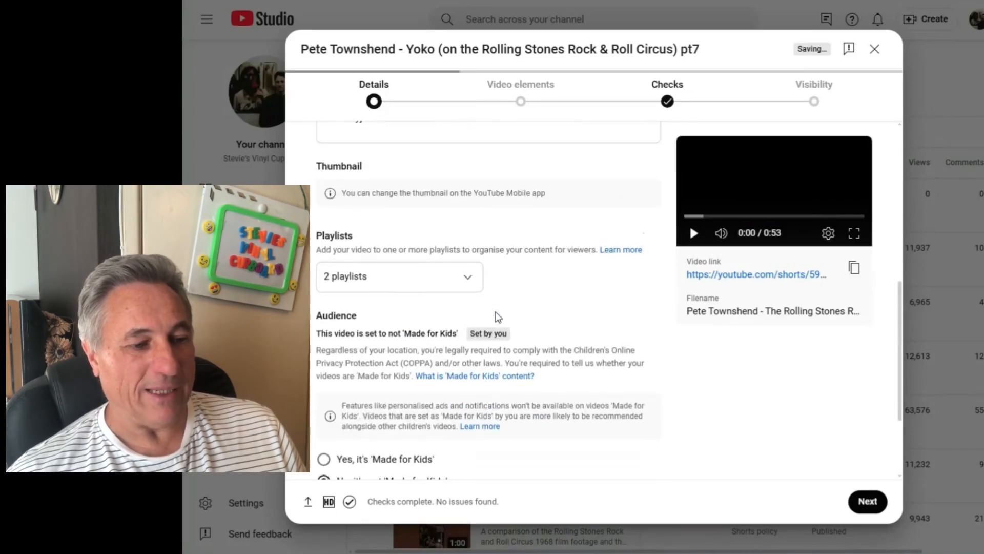
pyautogui.scroll(-3, 519, 314)
pyautogui.scroll(3, 522, 314)
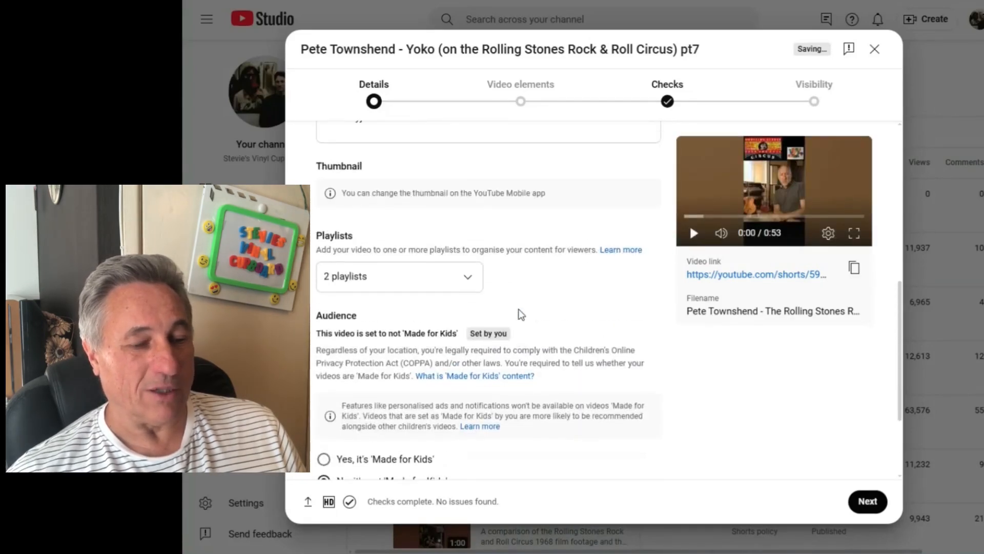
pyautogui.scroll(-3, 519, 314)
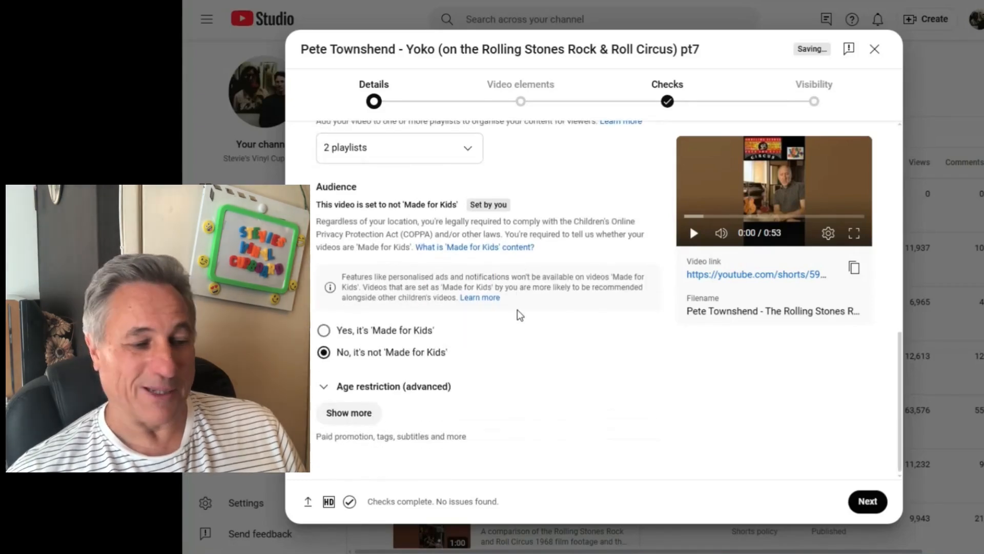
# - In the upload's additional settings, declare that it contains no altered content and disallow automatic places
pyautogui.click(359, 412)
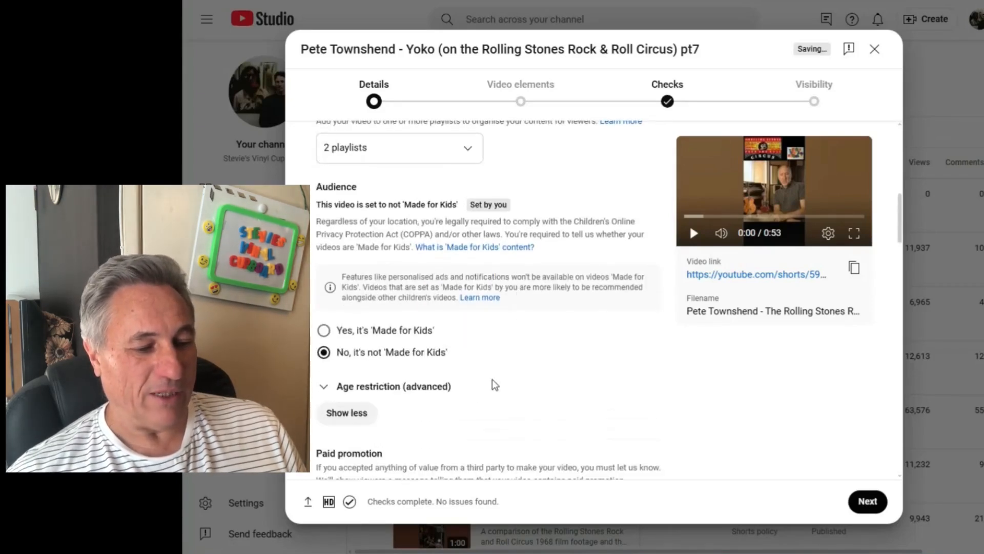
pyautogui.scroll(-5, 495, 382)
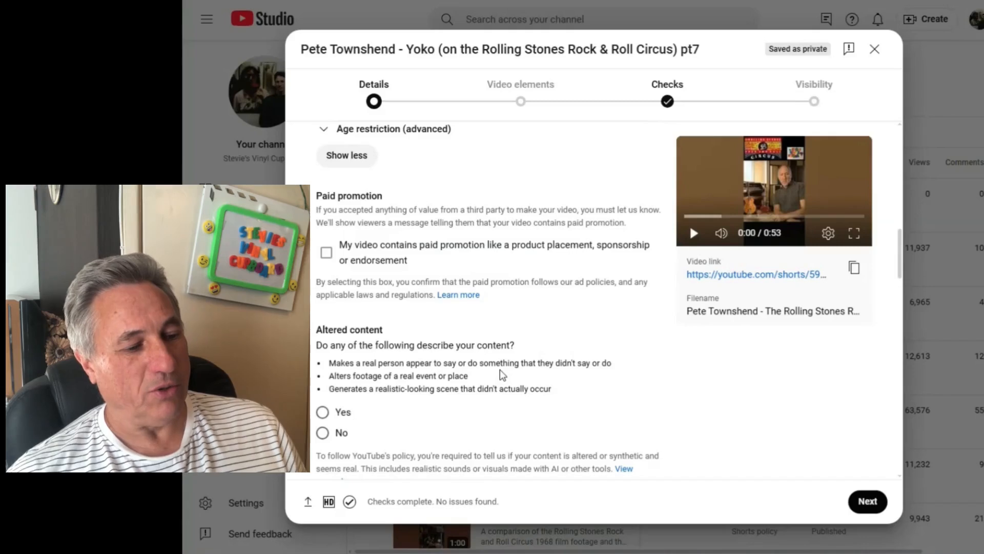
pyautogui.scroll(-1, 502, 374)
pyautogui.scroll(-3, 502, 375)
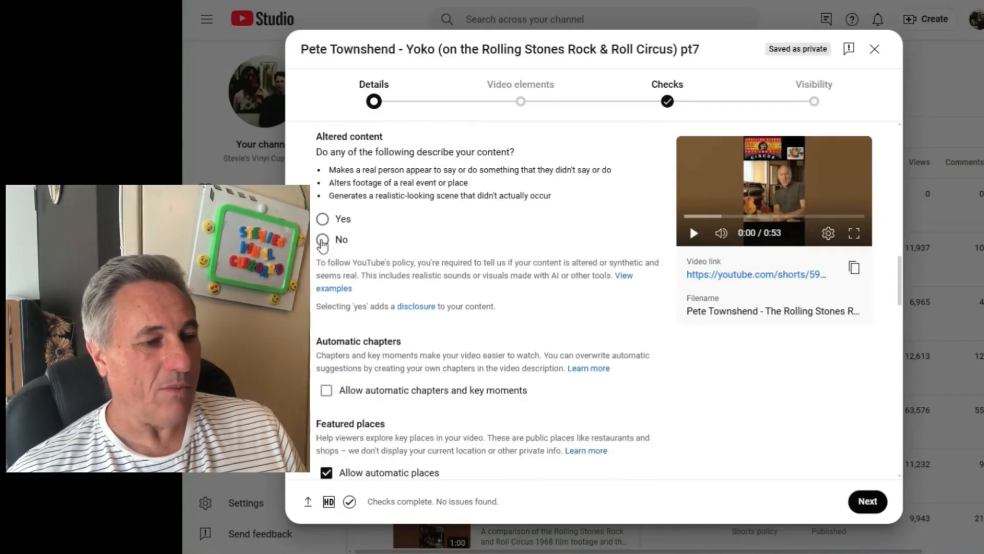
pyautogui.click(322, 240)
pyautogui.scroll(-3, 461, 299)
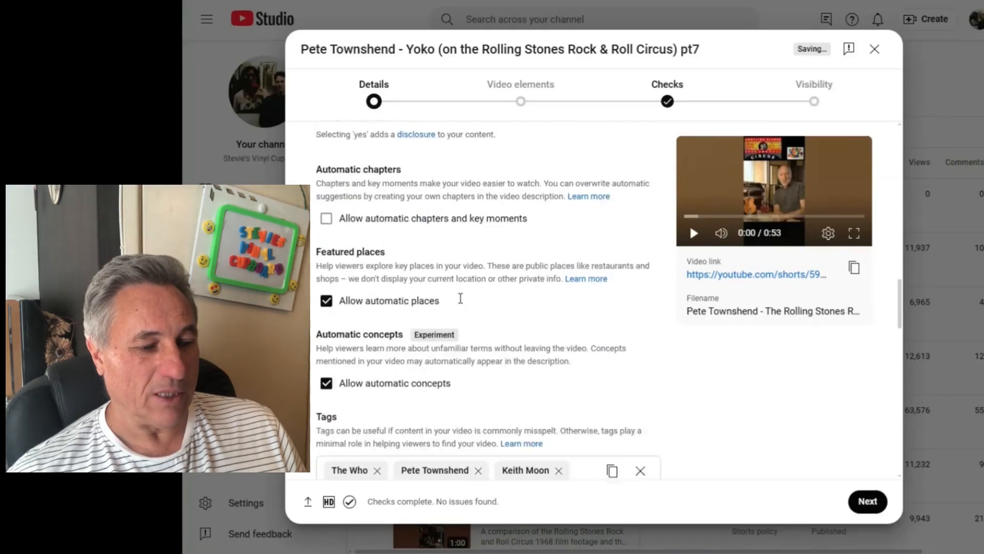
pyautogui.click(328, 280)
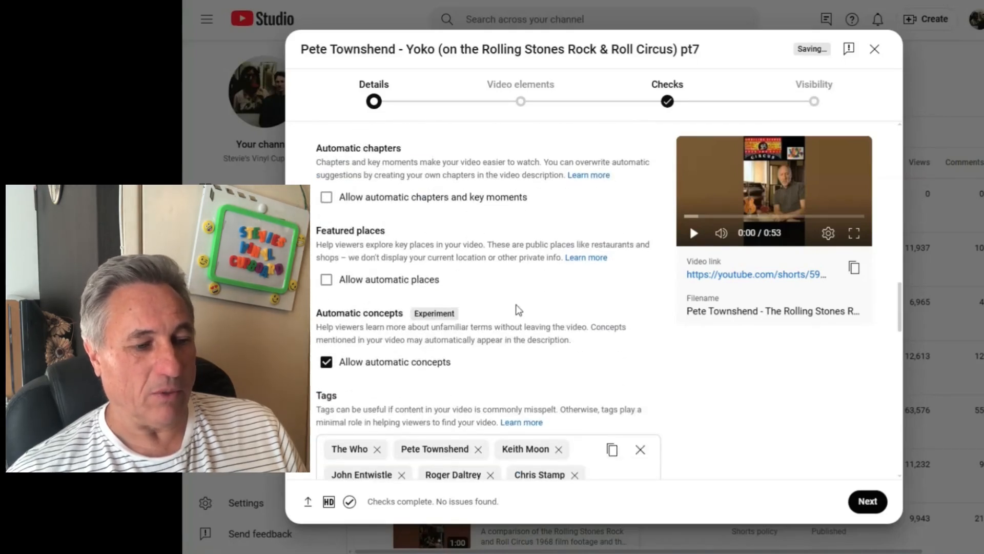
# - Replace the "Lindsay-Hogg" tag with "Yoko" in the upload's tag list
pyautogui.scroll(-3, 518, 309)
pyautogui.scroll(-3, 506, 271)
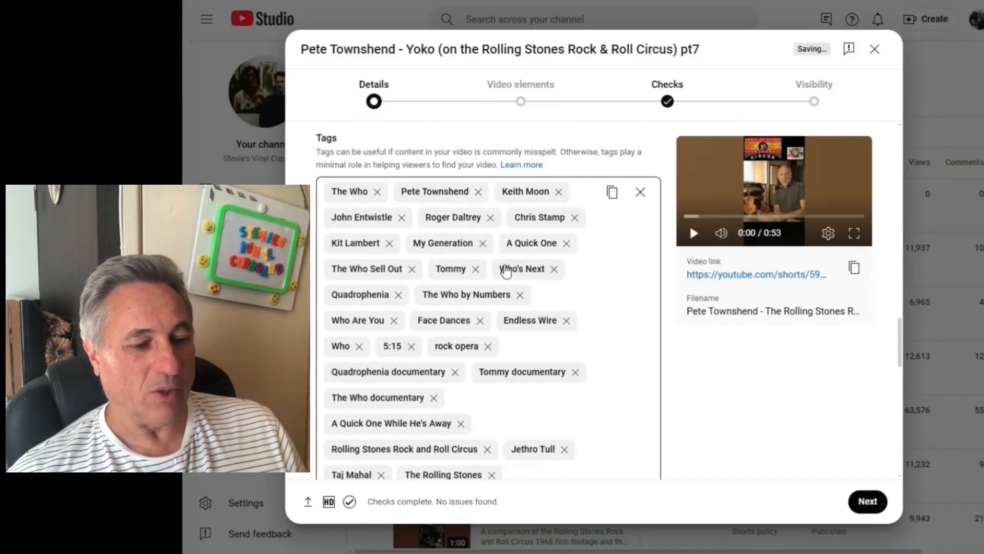
pyautogui.scroll(-1, 601, 335)
pyautogui.scroll(2, 601, 335)
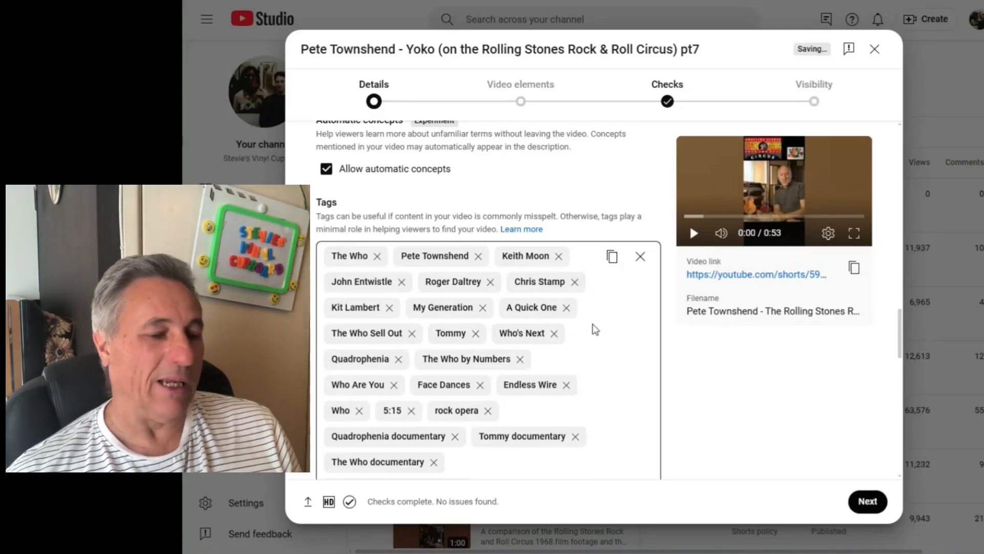
pyautogui.scroll(-4, 594, 332)
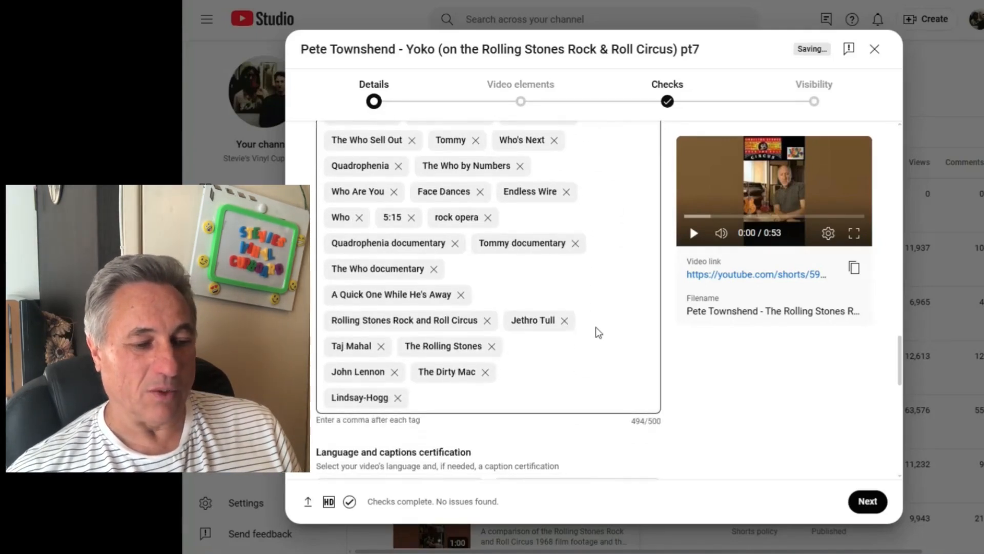
pyautogui.click(398, 399)
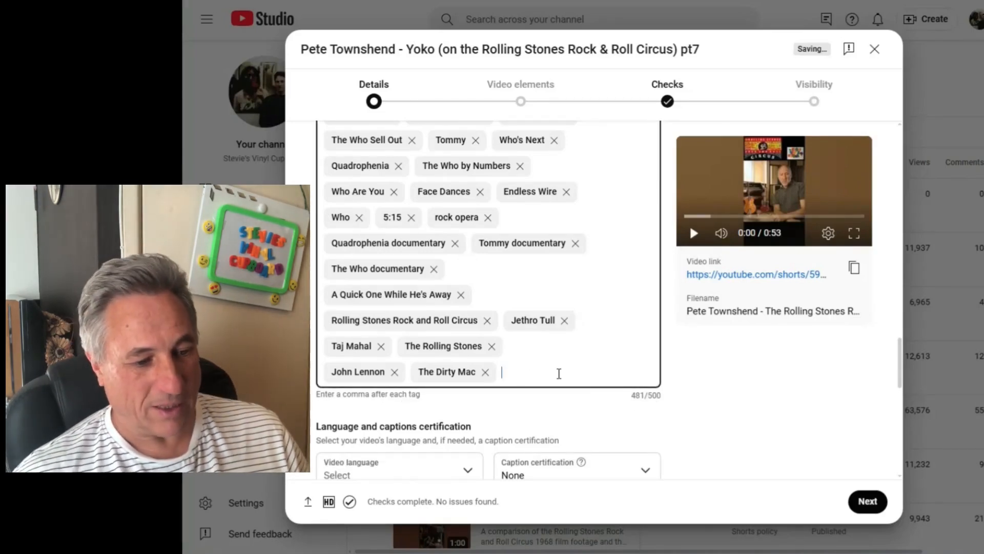
pyautogui.write('Y')
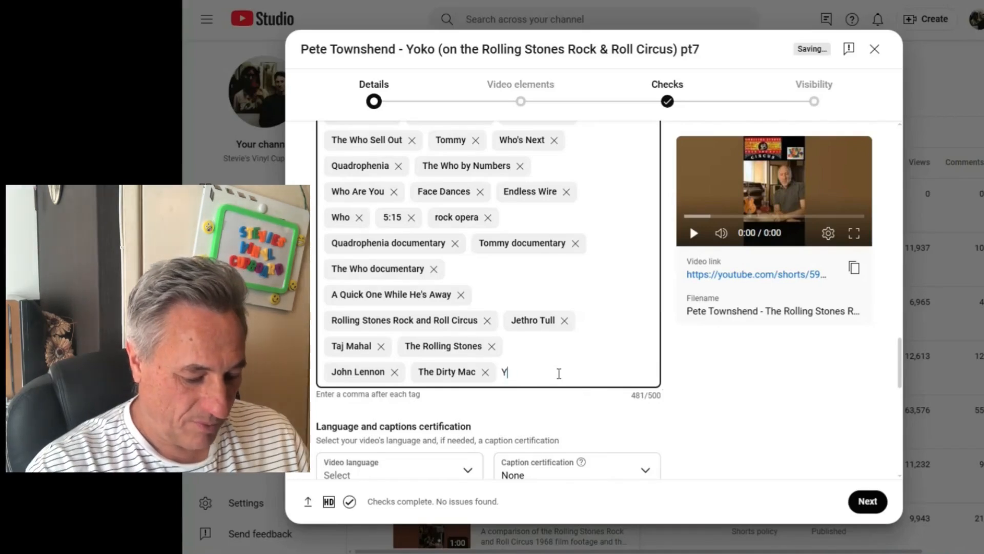
pyautogui.write('oko,')
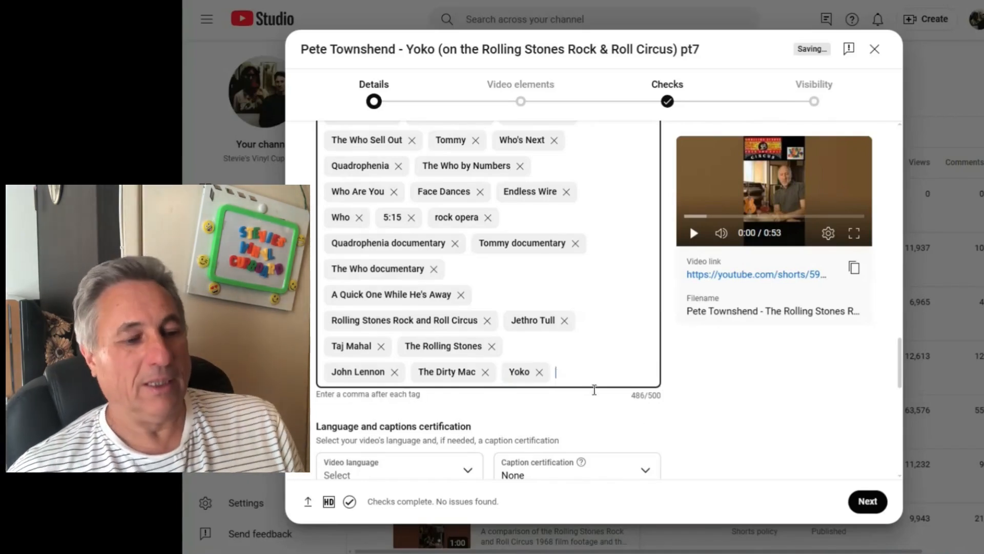
# - Check the remaining licence, Shorts remixing, category and comment settings, and proceed through video elements and checks to the Visibility stage
pyautogui.scroll(-8, 594, 418)
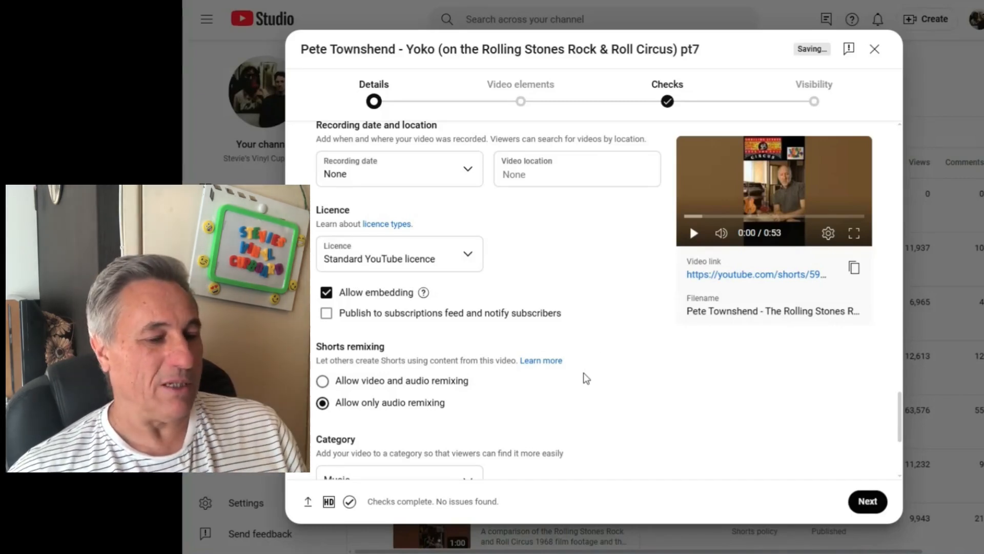
pyautogui.scroll(-1, 588, 376)
pyautogui.scroll(-3, 588, 376)
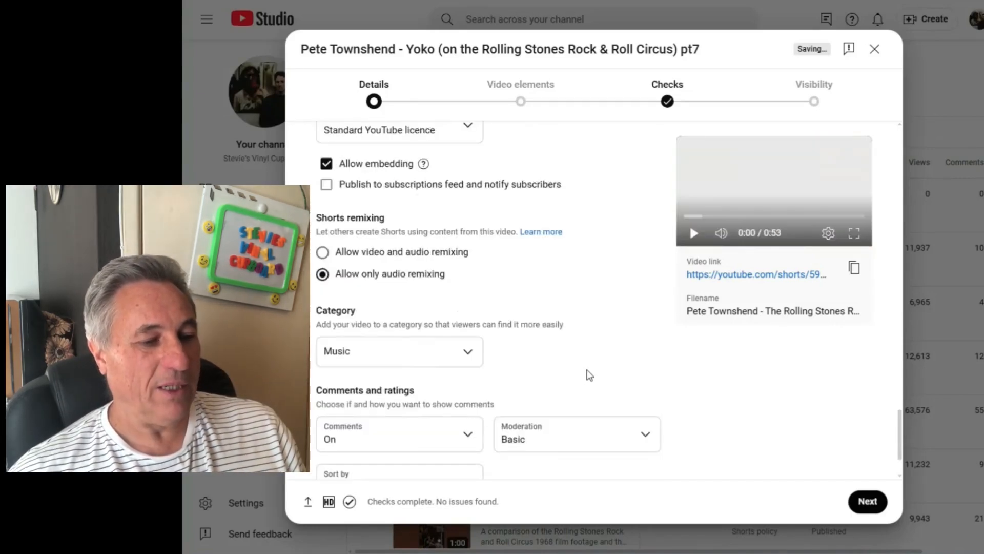
pyautogui.scroll(-1, 589, 376)
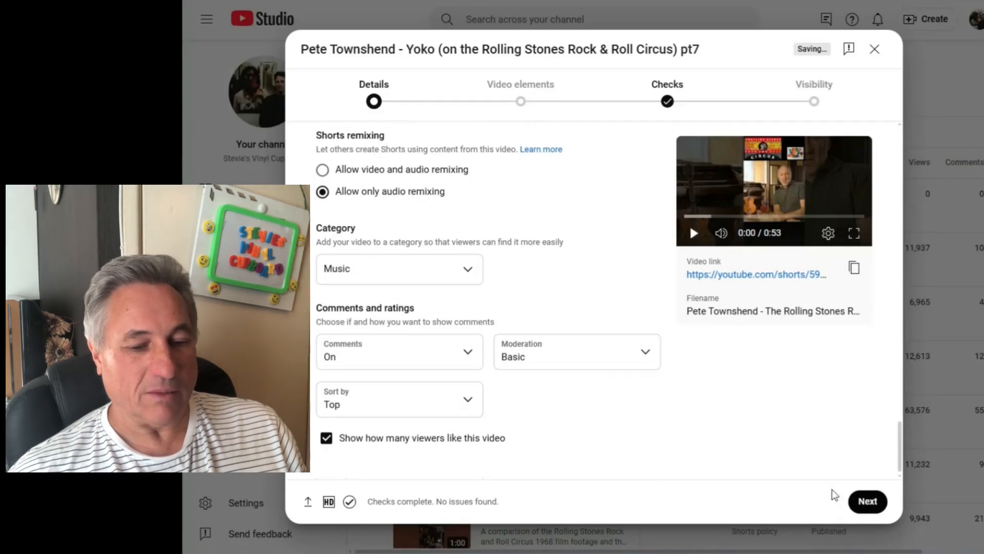
pyautogui.click(868, 501)
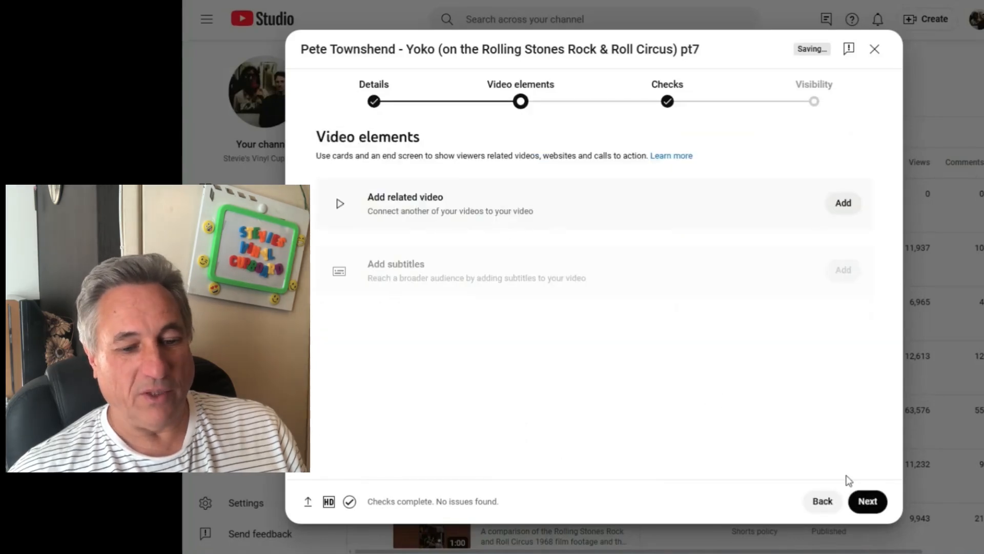
pyautogui.click(863, 503)
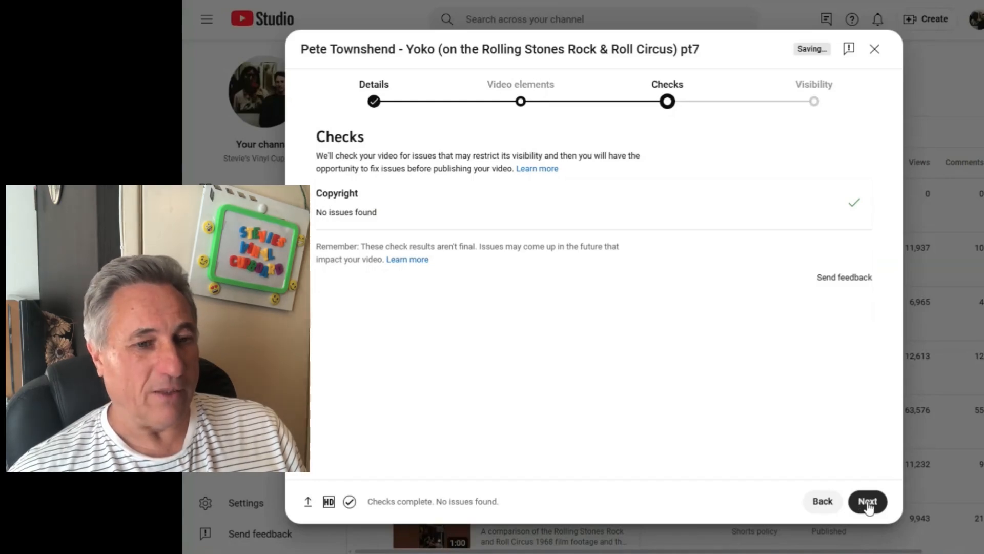
pyautogui.click(868, 503)
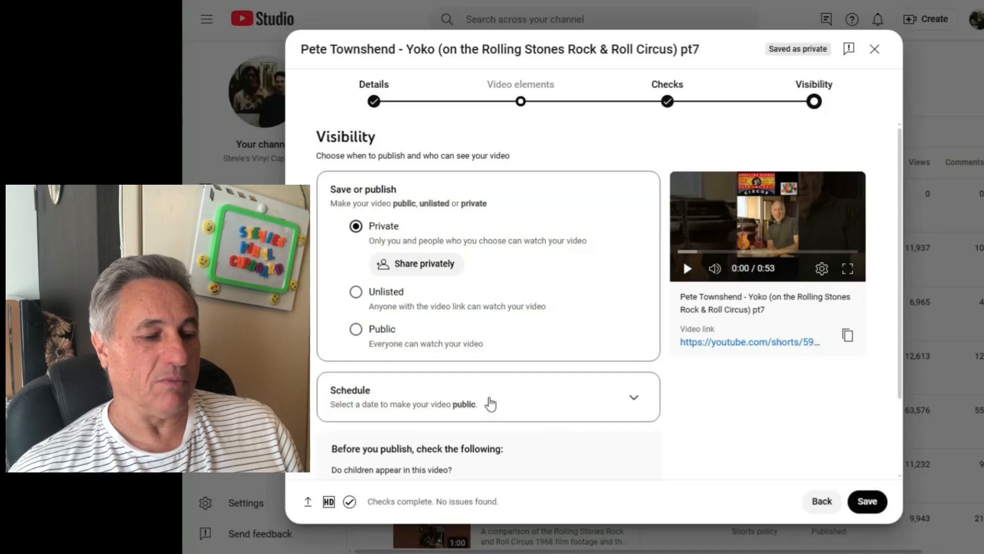
# - Schedule the short to go public on 12 Sept 2025 at 17:30 and dismiss the confirmation
pyautogui.click(491, 404)
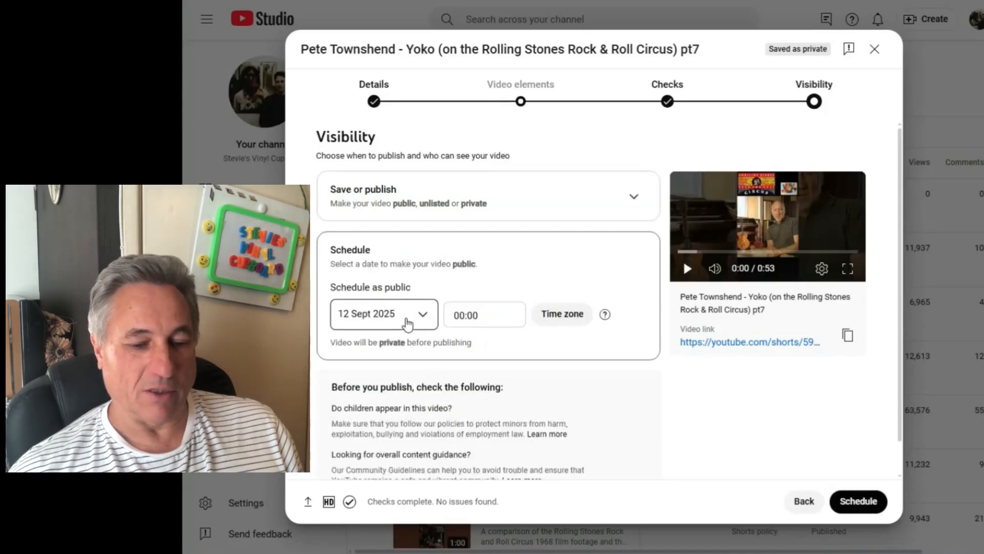
pyautogui.click(492, 315)
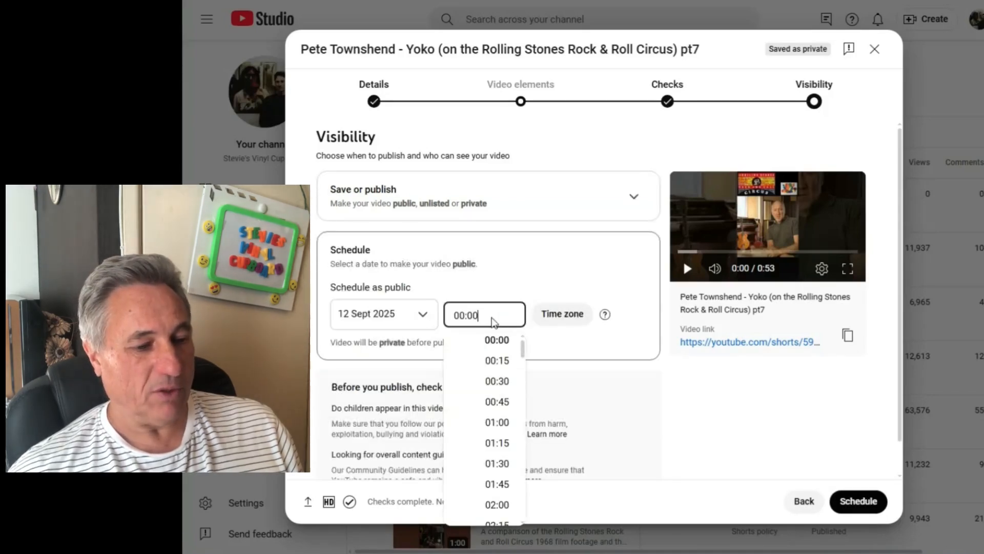
pyautogui.moveTo(523, 349); pyautogui.dragTo(522, 473)
pyautogui.click(513, 463)
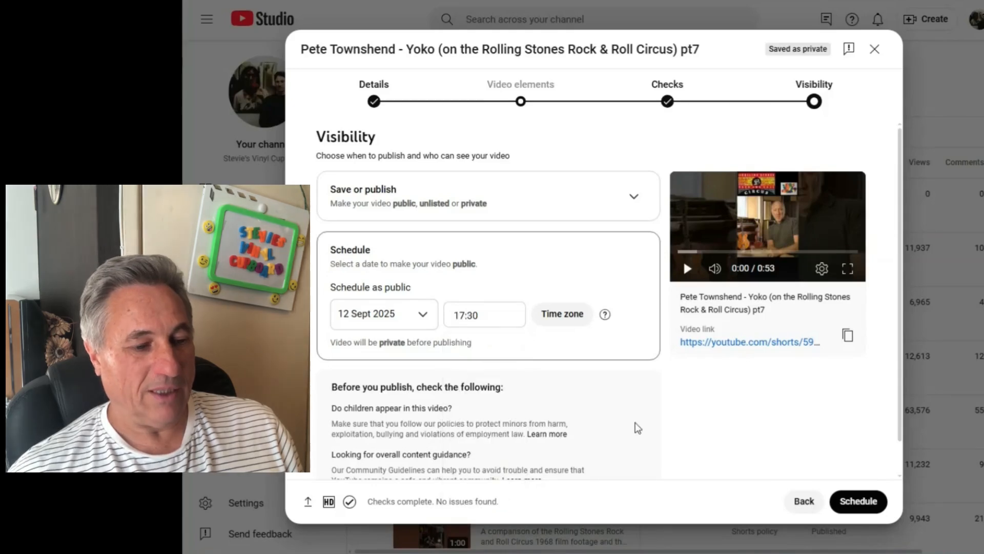
pyautogui.click(858, 501)
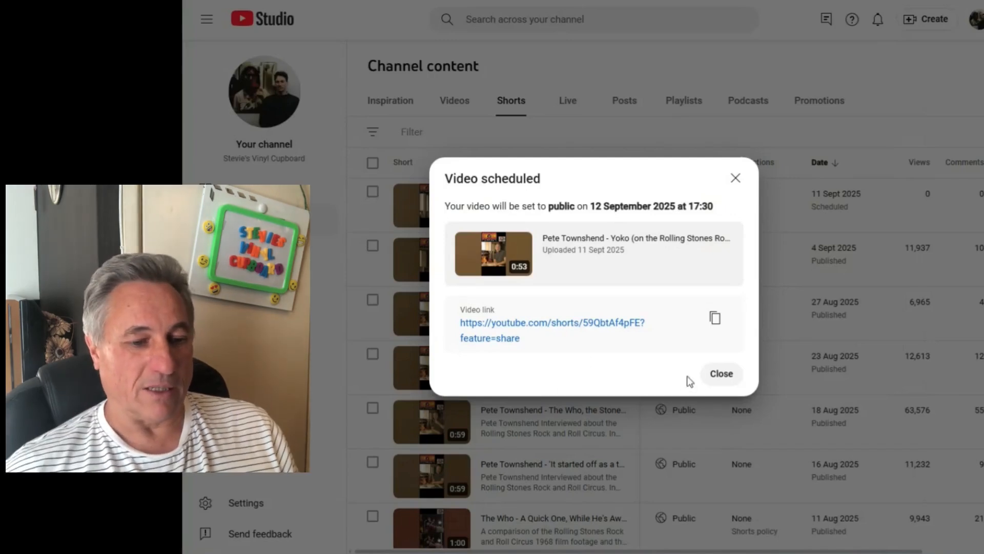
pyautogui.click(723, 375)
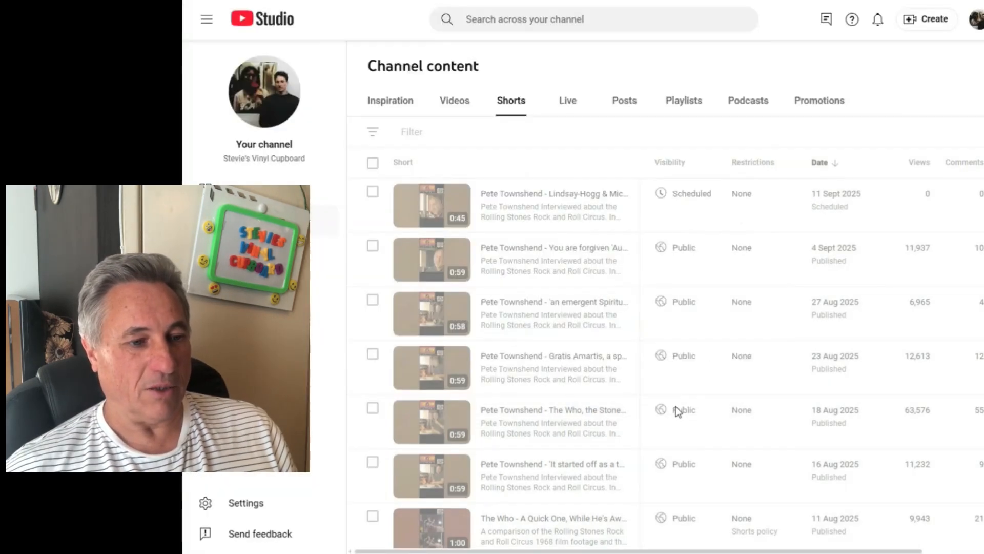